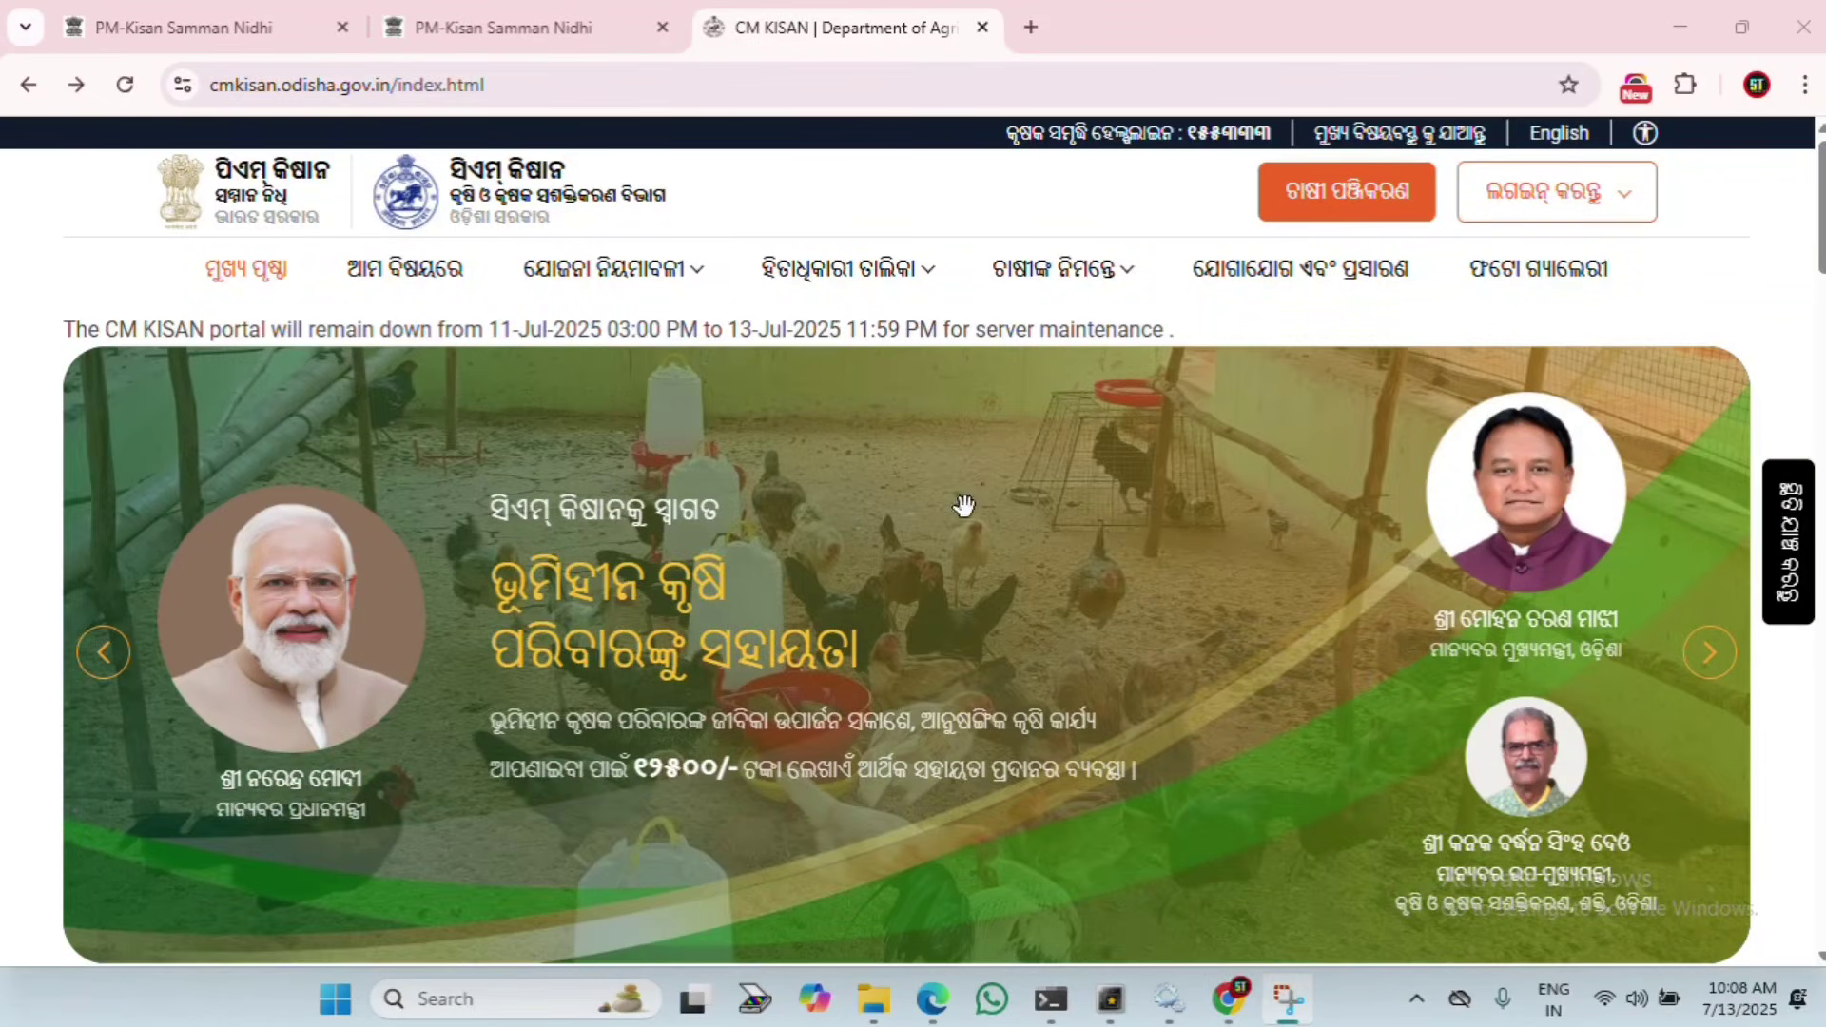
# Replace the extra PM-Kisan tab with a new tab showing the CM KISAN Odisha home page and dismiss its tutorial video
pyautogui.click(671, 31)
pyautogui.click(663, 28)
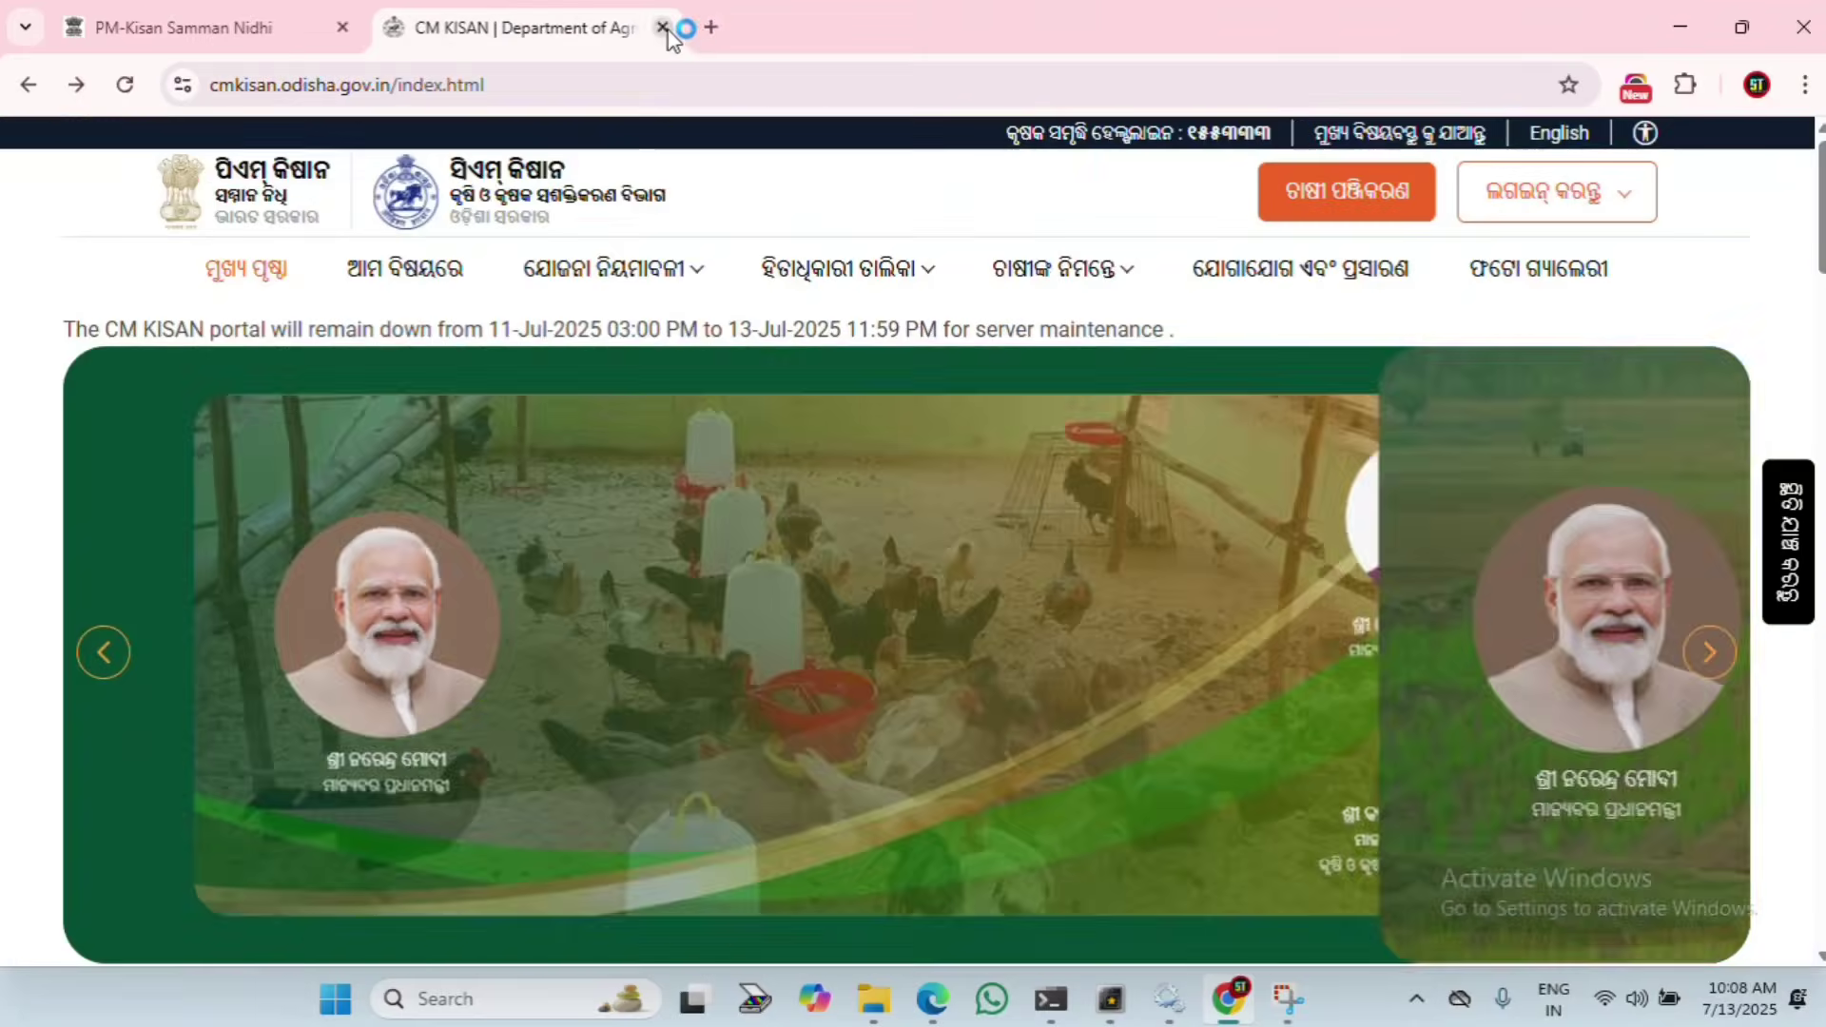
pyautogui.click(705, 29)
pyautogui.click(766, 546)
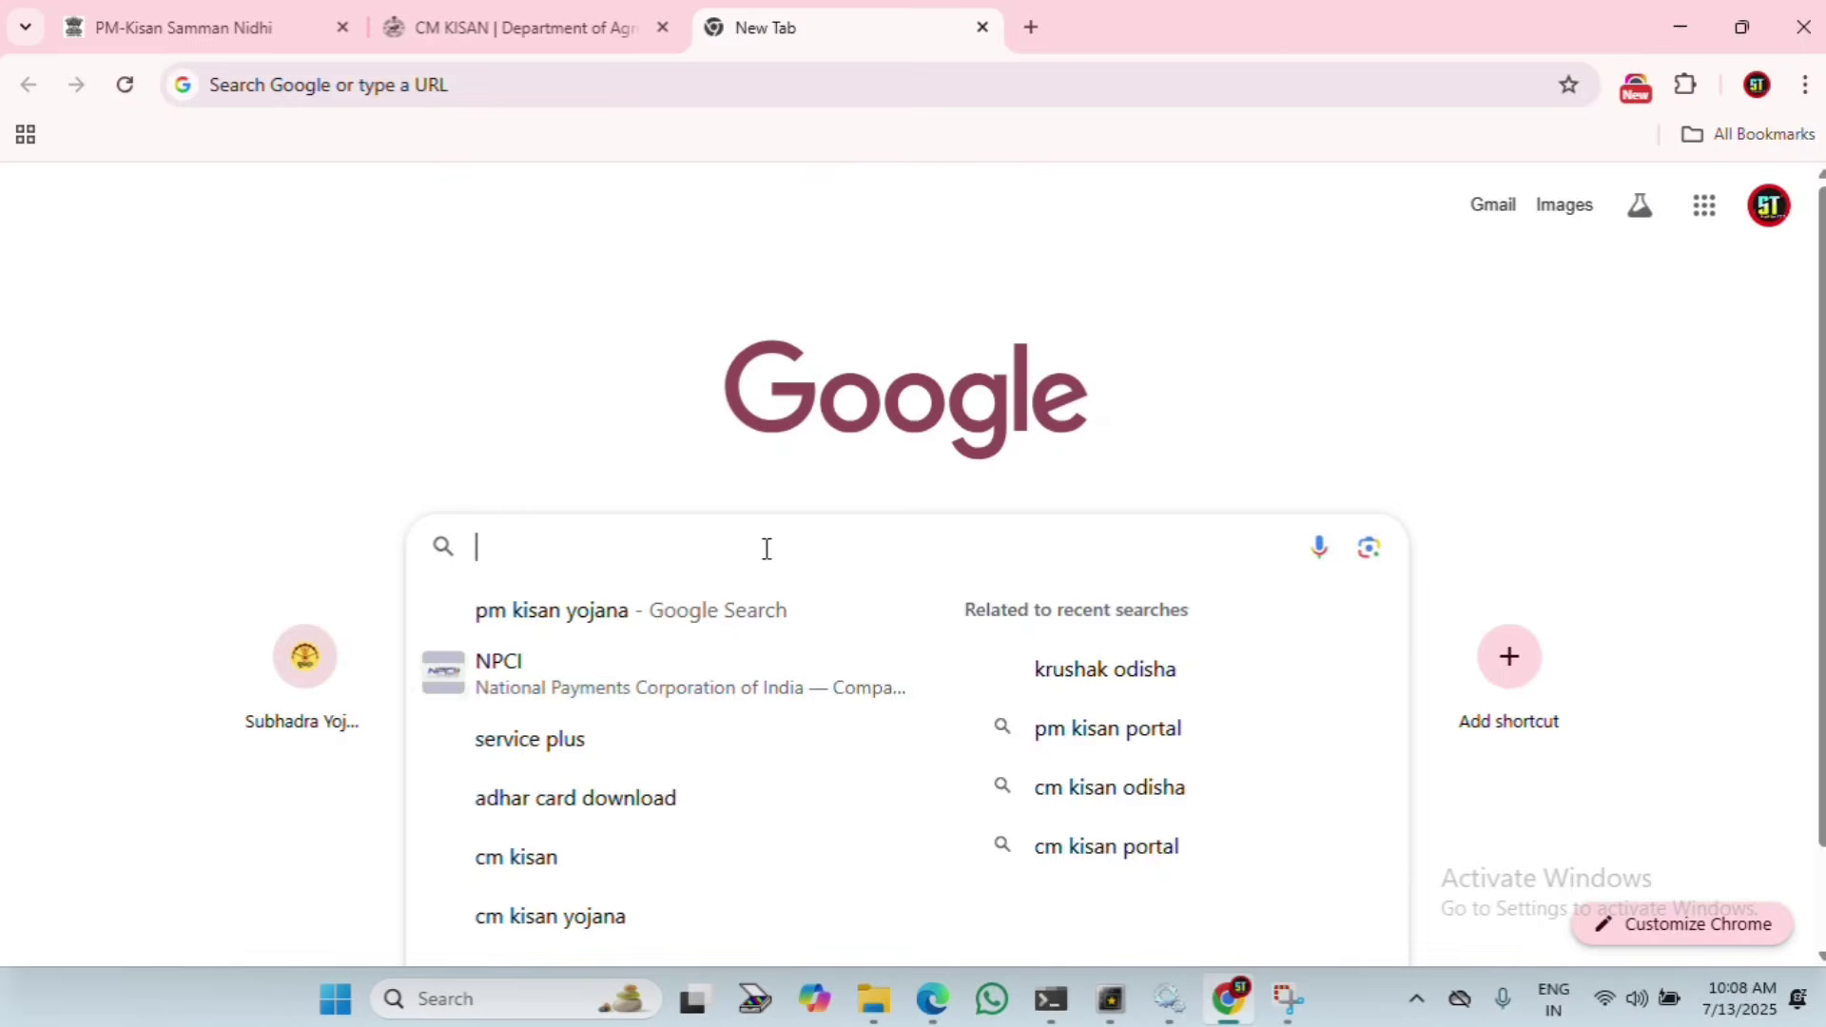
pyautogui.write('c')
pyautogui.click(539, 614)
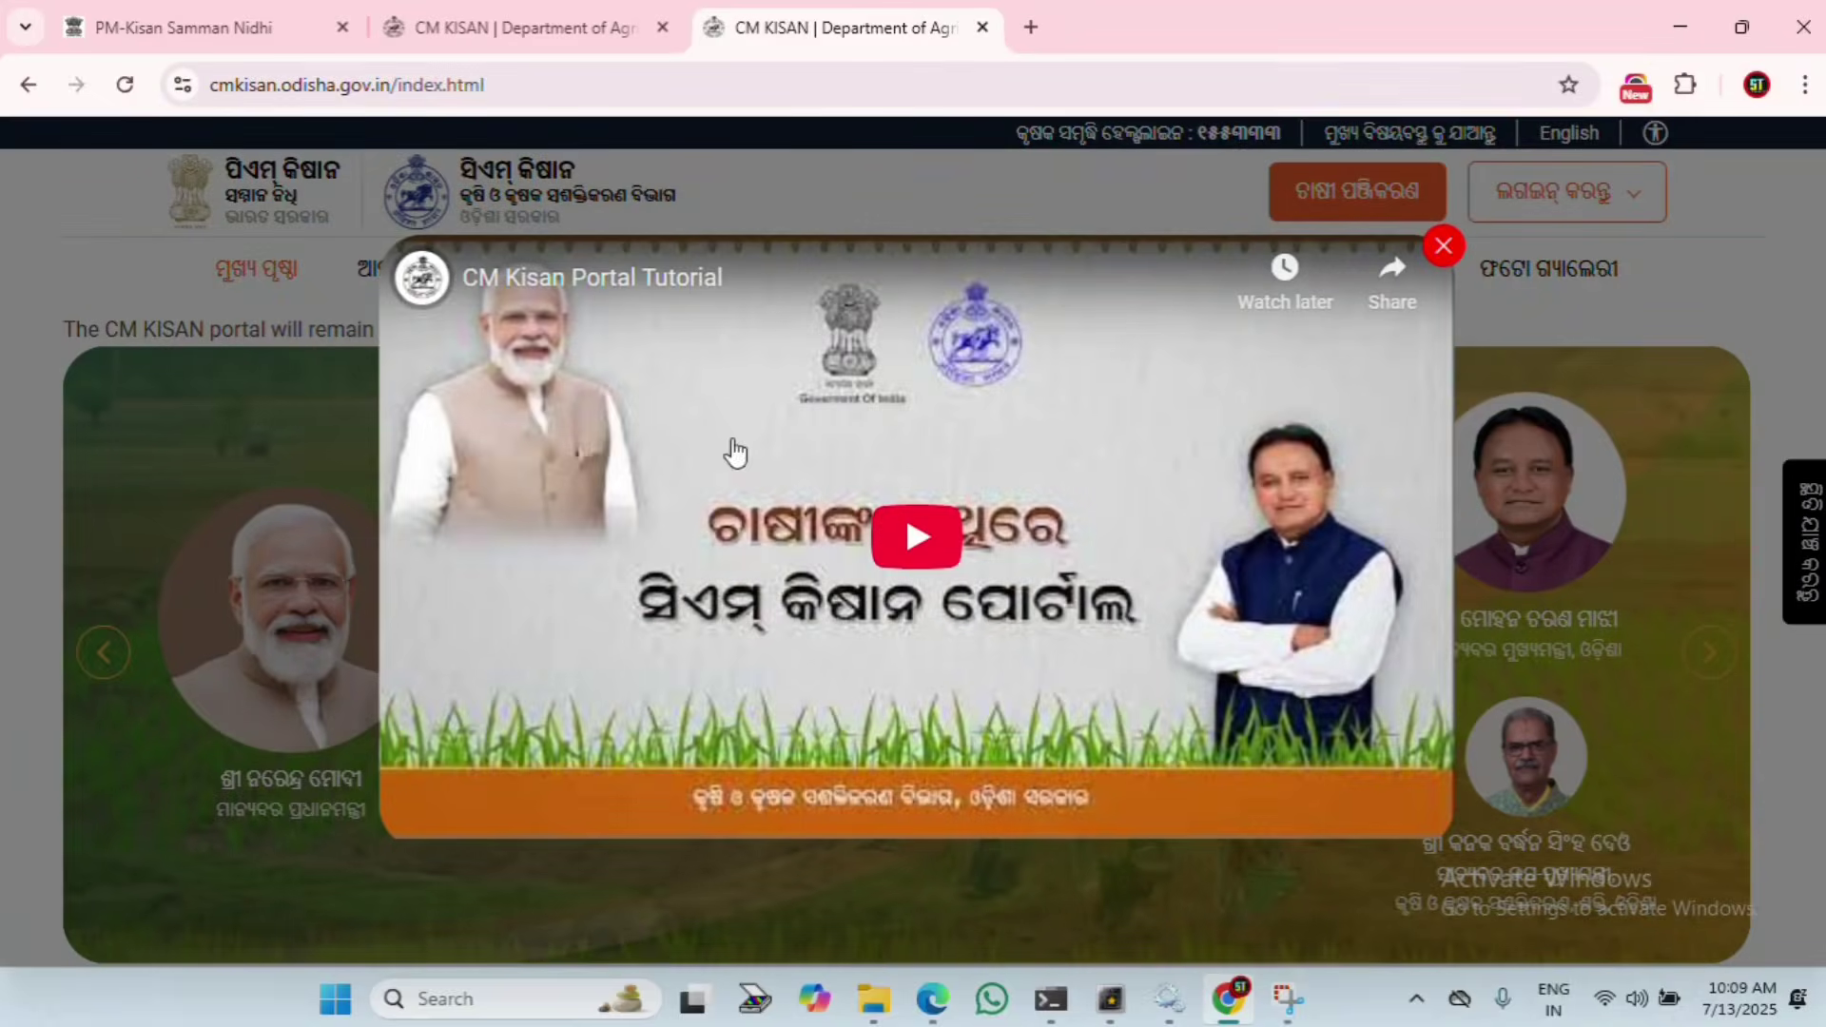
pyautogui.click(1444, 245)
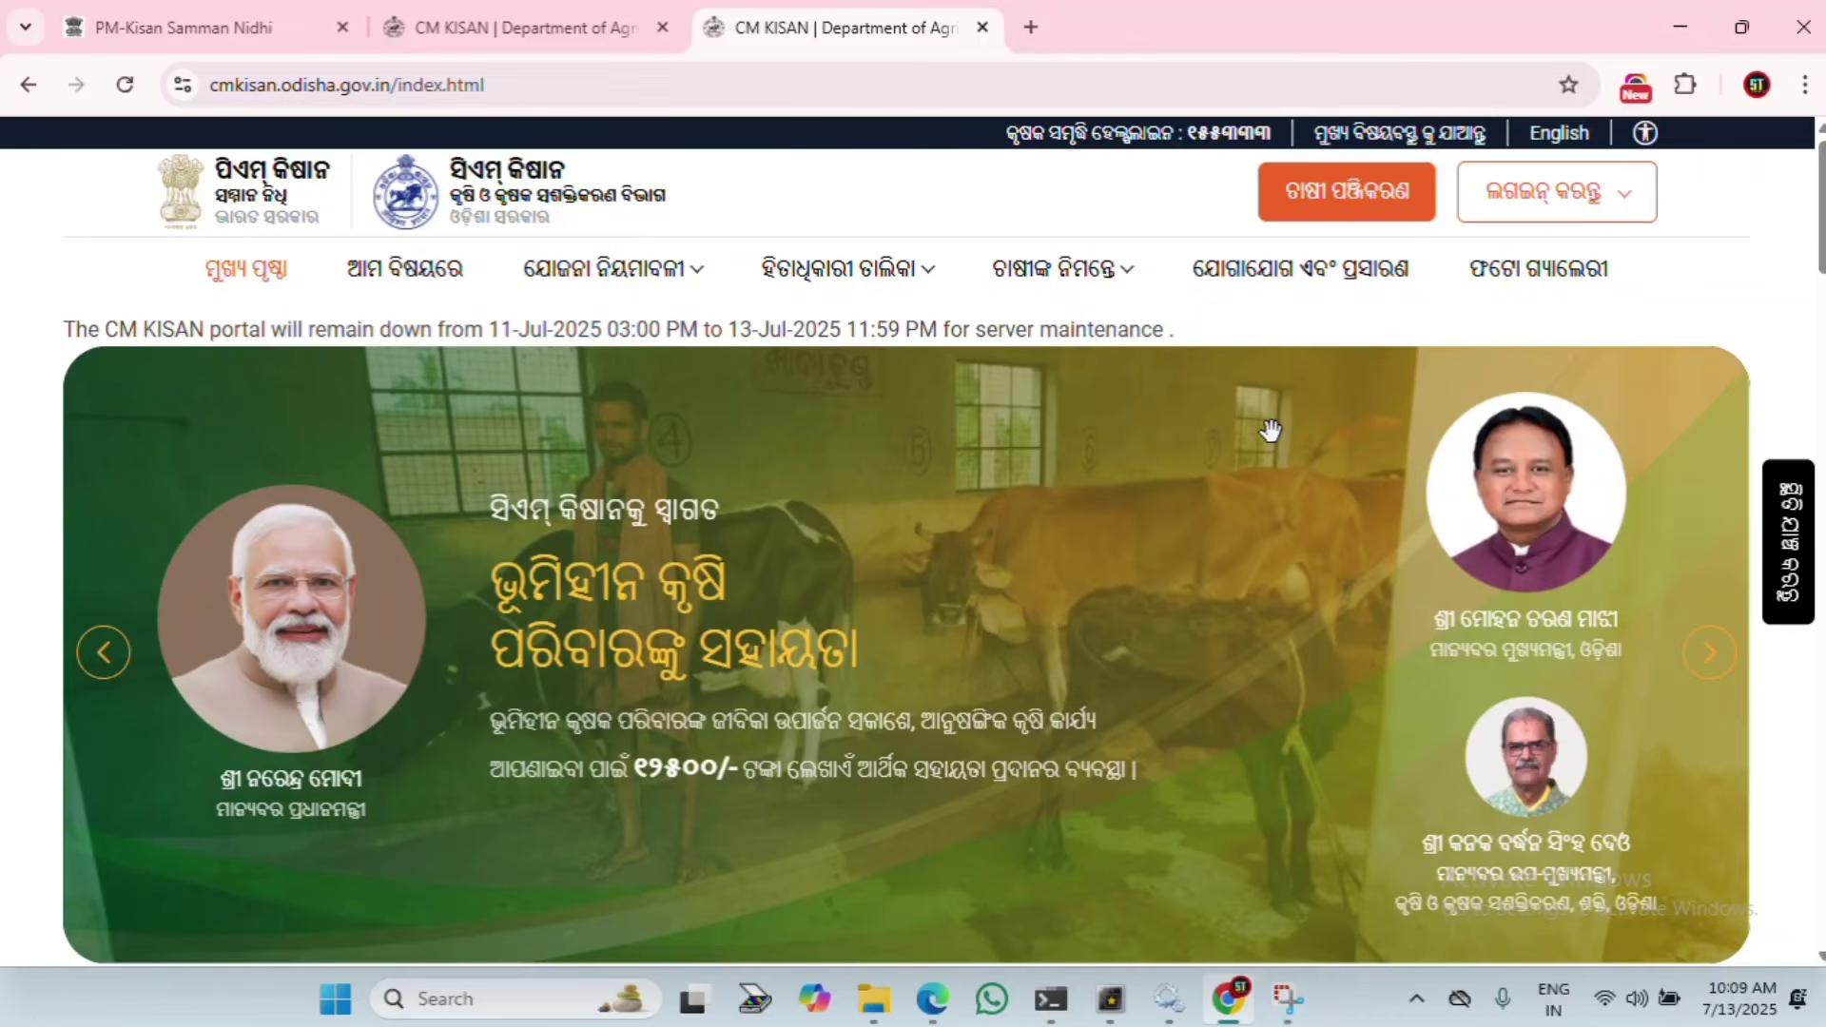
# Examine the scheme benefits on the CM KISAN home page and the eligibility and exclusion criteria in the registration guidelines
pyautogui.scroll(-10, 1022, 524)
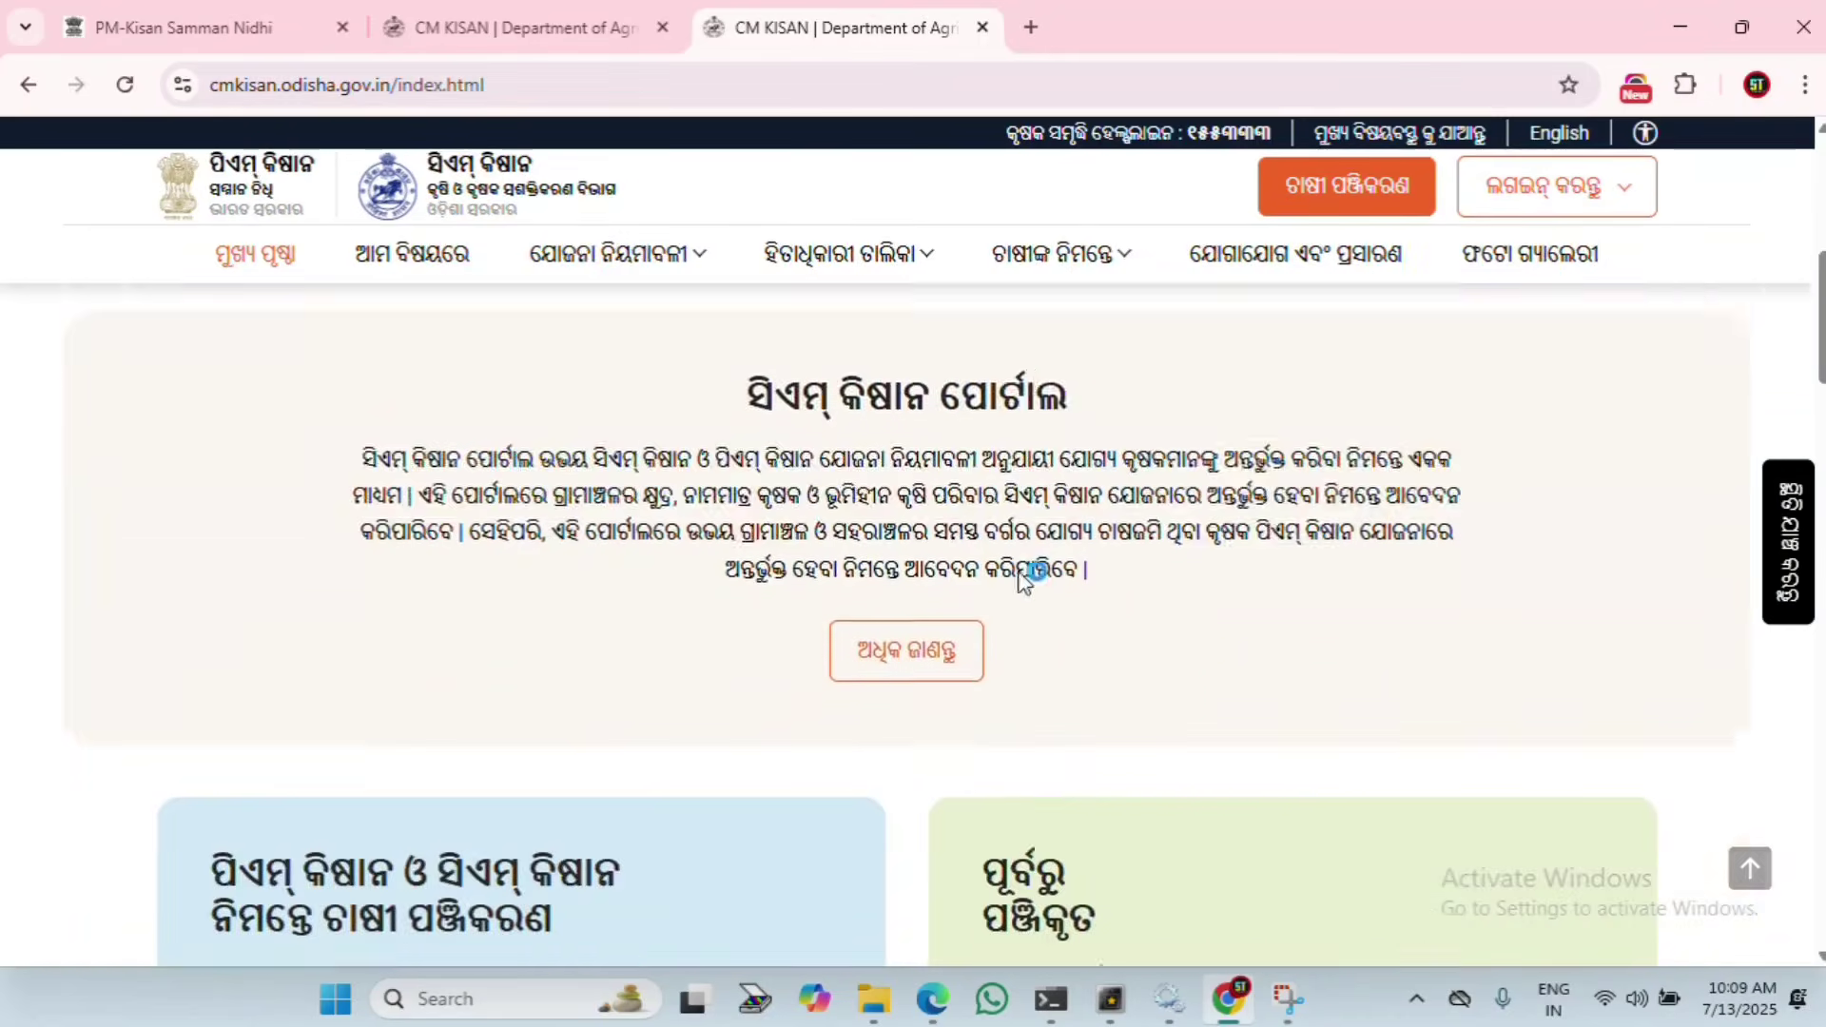
pyautogui.scroll(2, 966, 589)
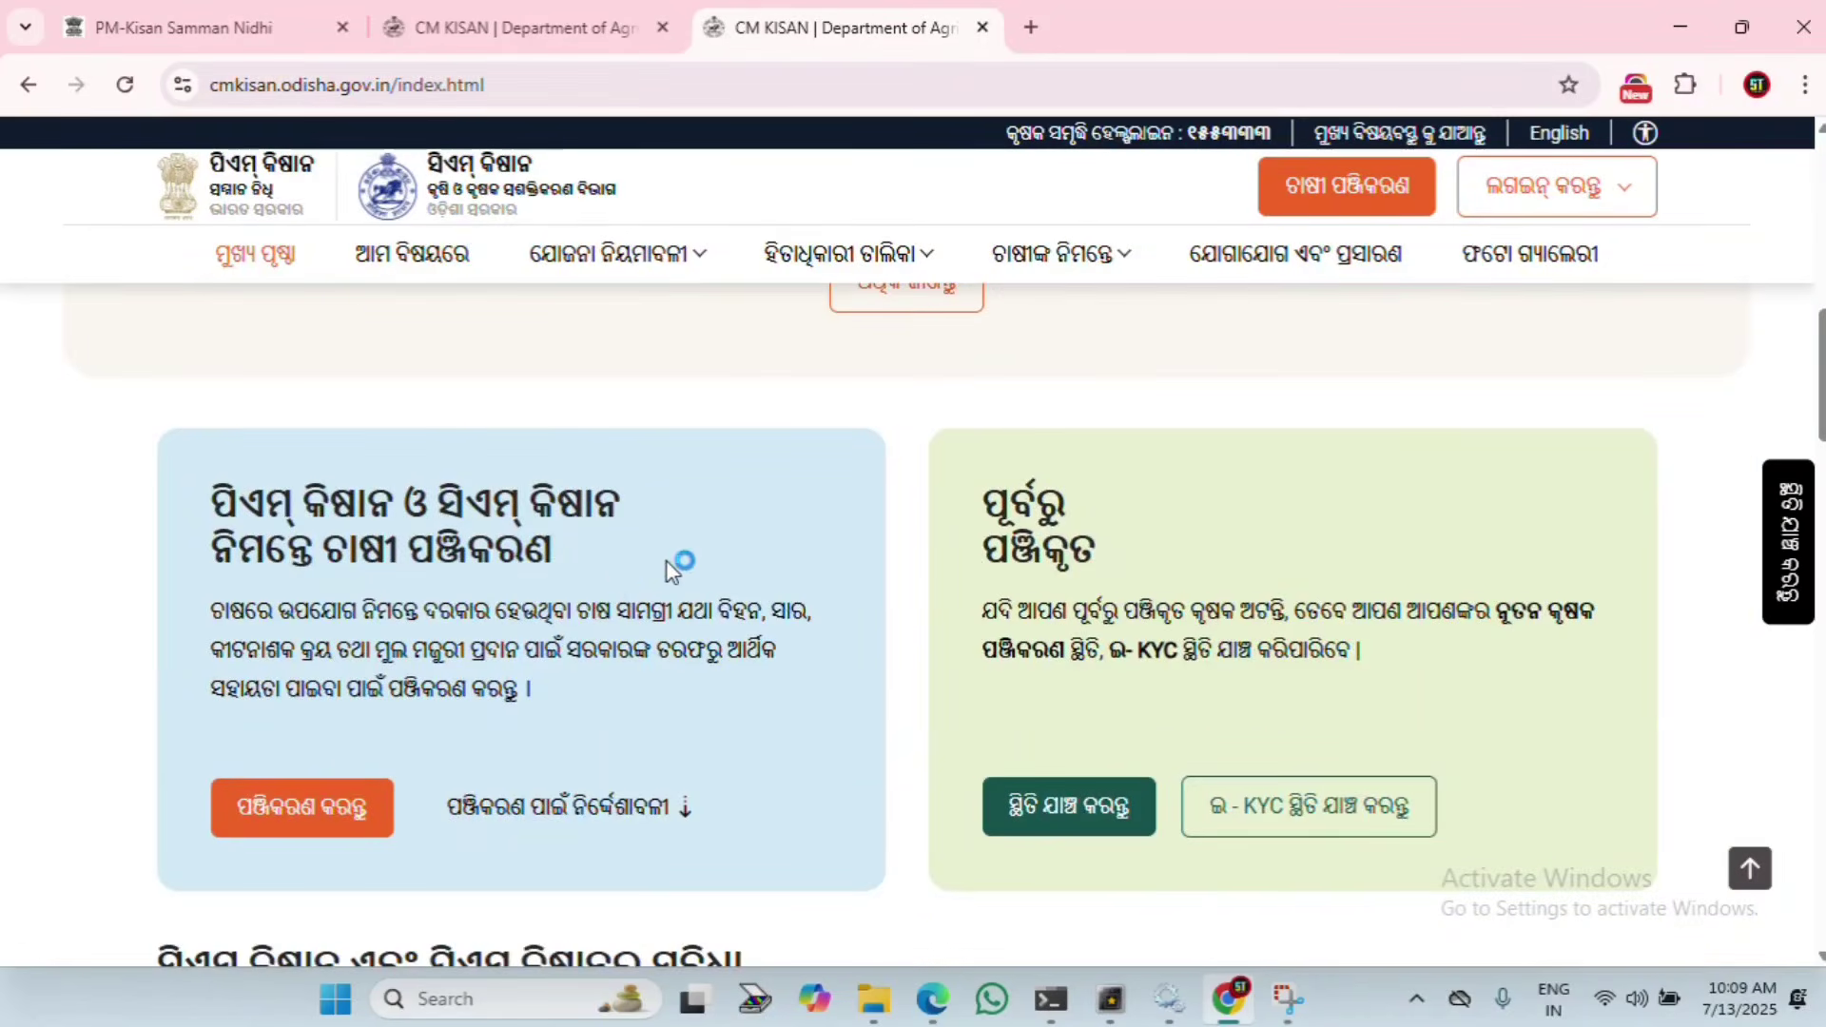
pyautogui.scroll(-5, 571, 590)
pyautogui.scroll(-6, 465, 634)
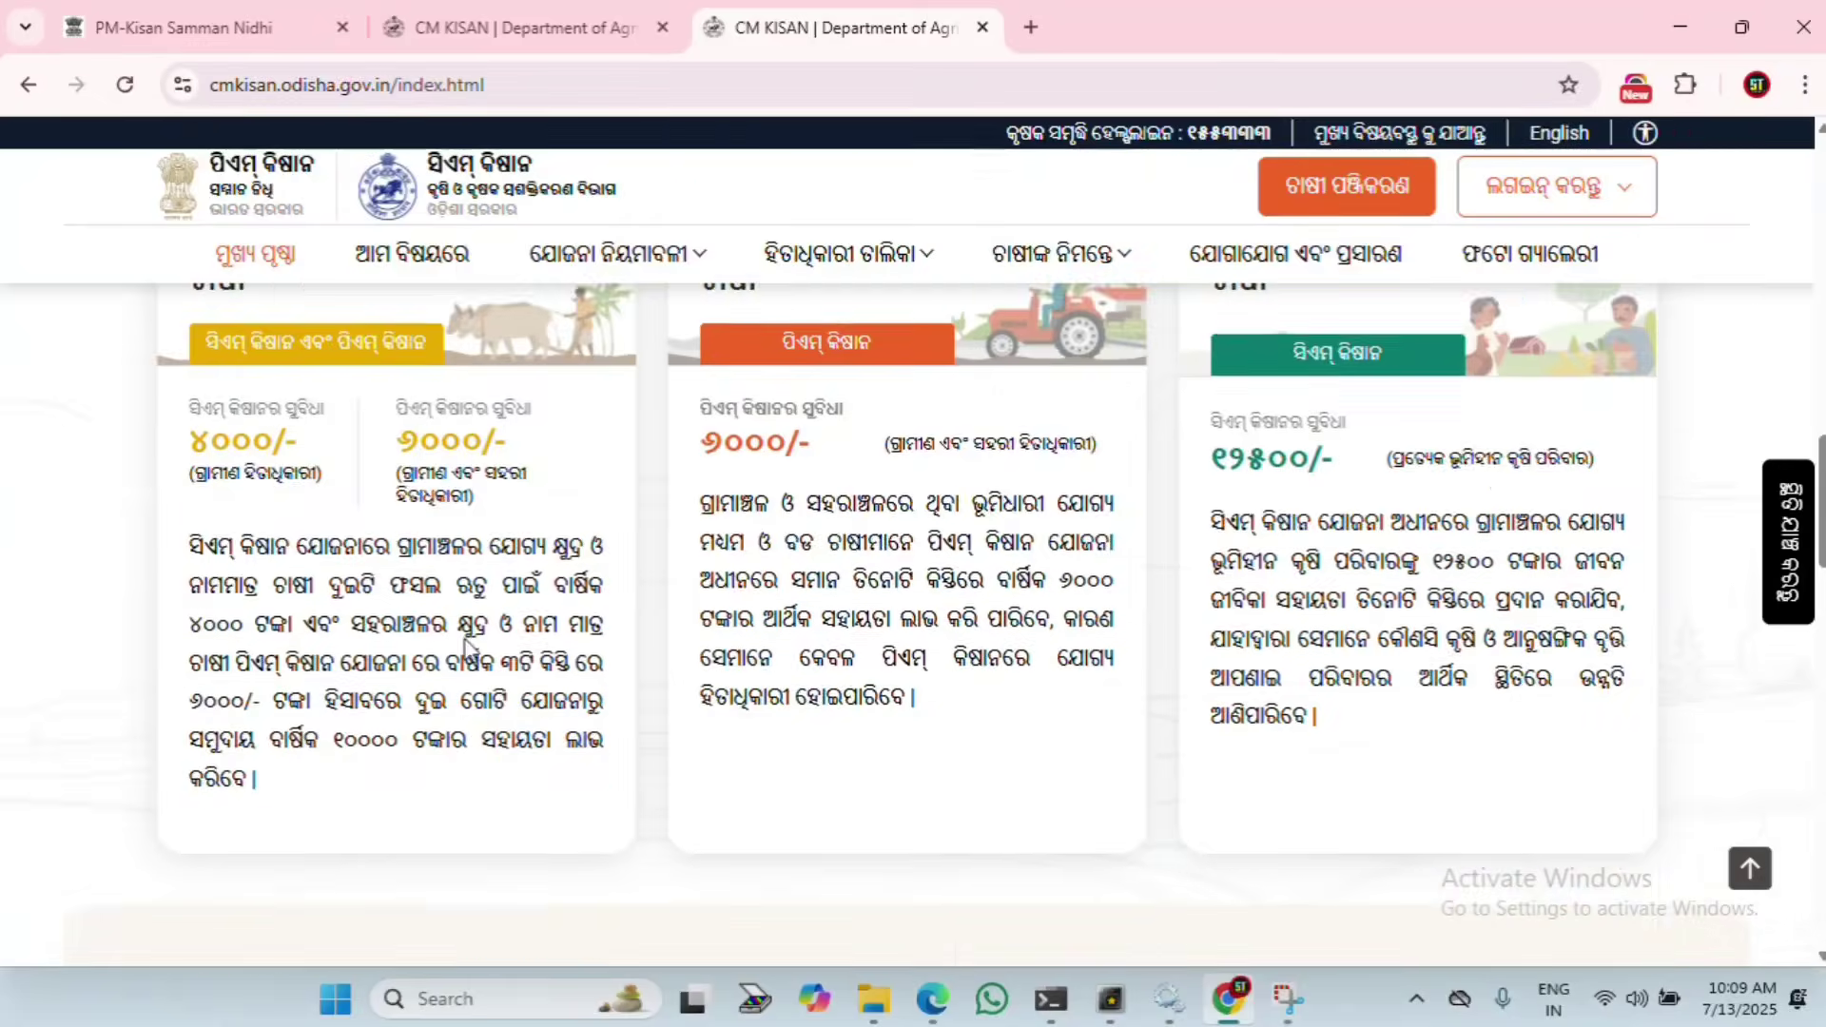
pyautogui.scroll(2, 468, 644)
pyautogui.scroll(-5, 471, 651)
pyautogui.scroll(-2, 474, 651)
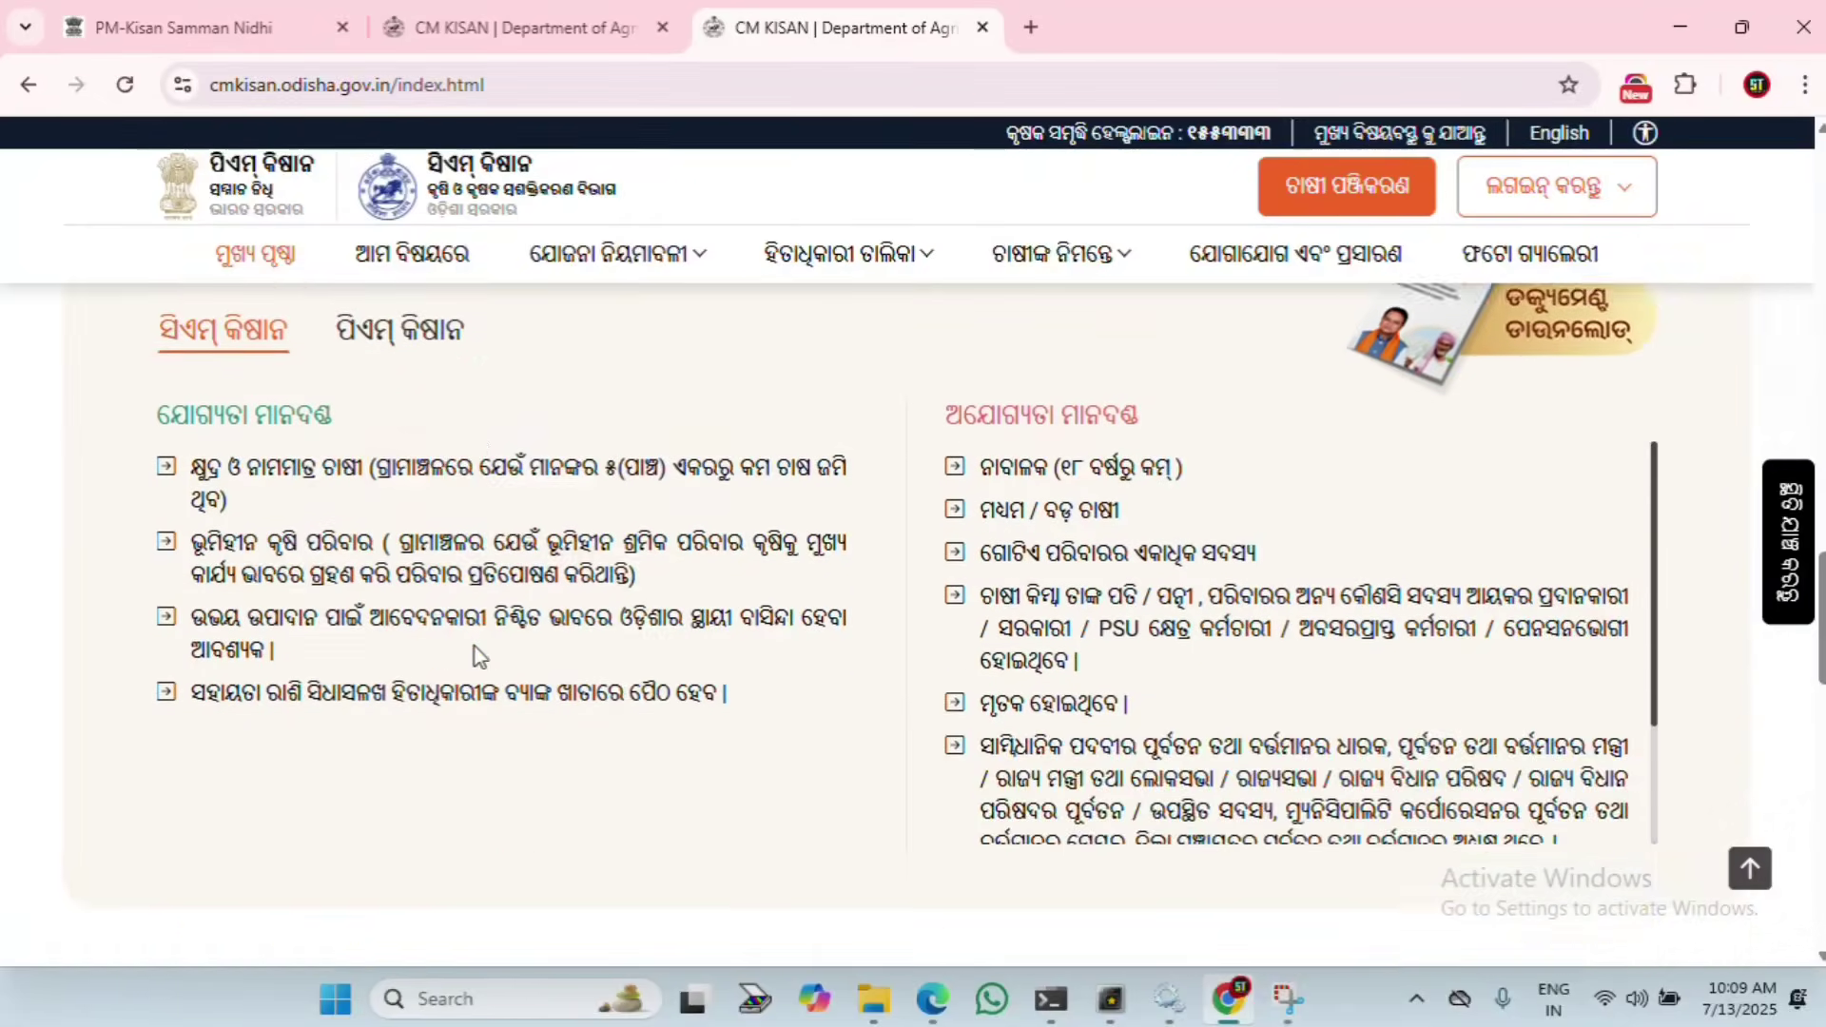
pyautogui.scroll(3, 476, 647)
pyautogui.moveTo(185, 632); pyautogui.dragTo(369, 628)
pyautogui.moveTo(946, 630); pyautogui.dragTo(1215, 660)
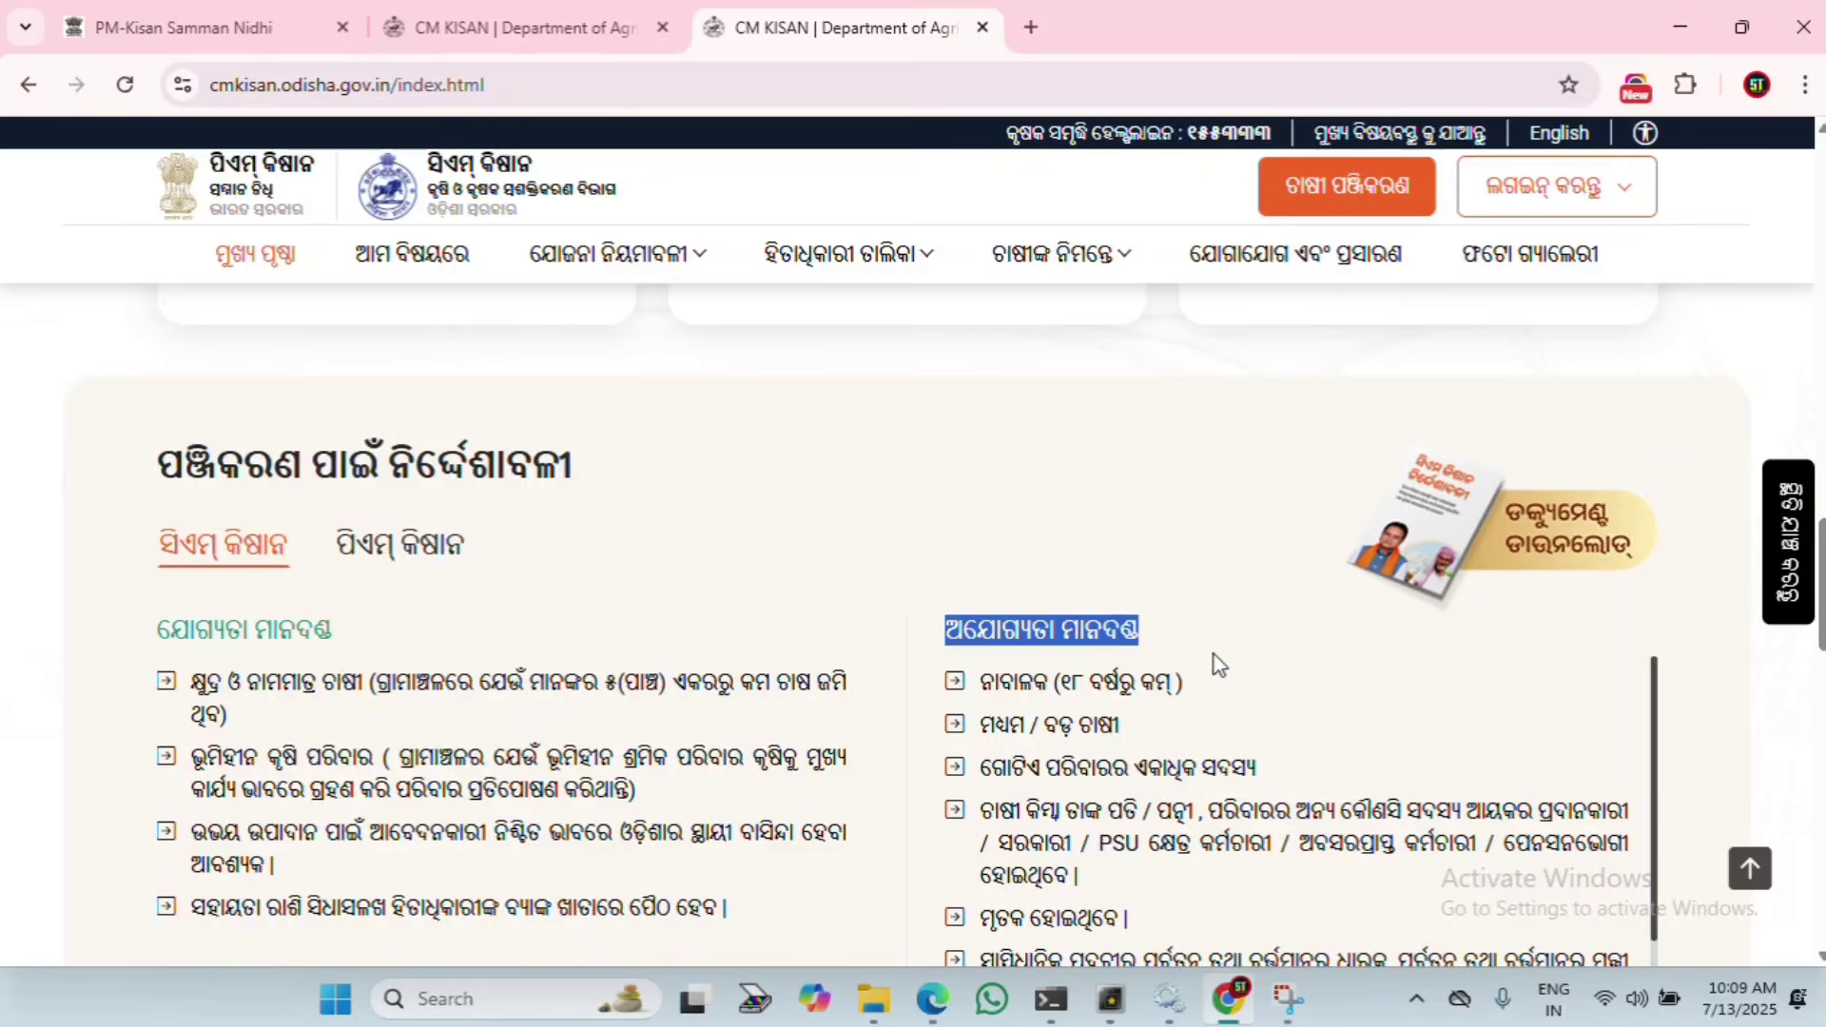
pyautogui.scroll(-1, 796, 788)
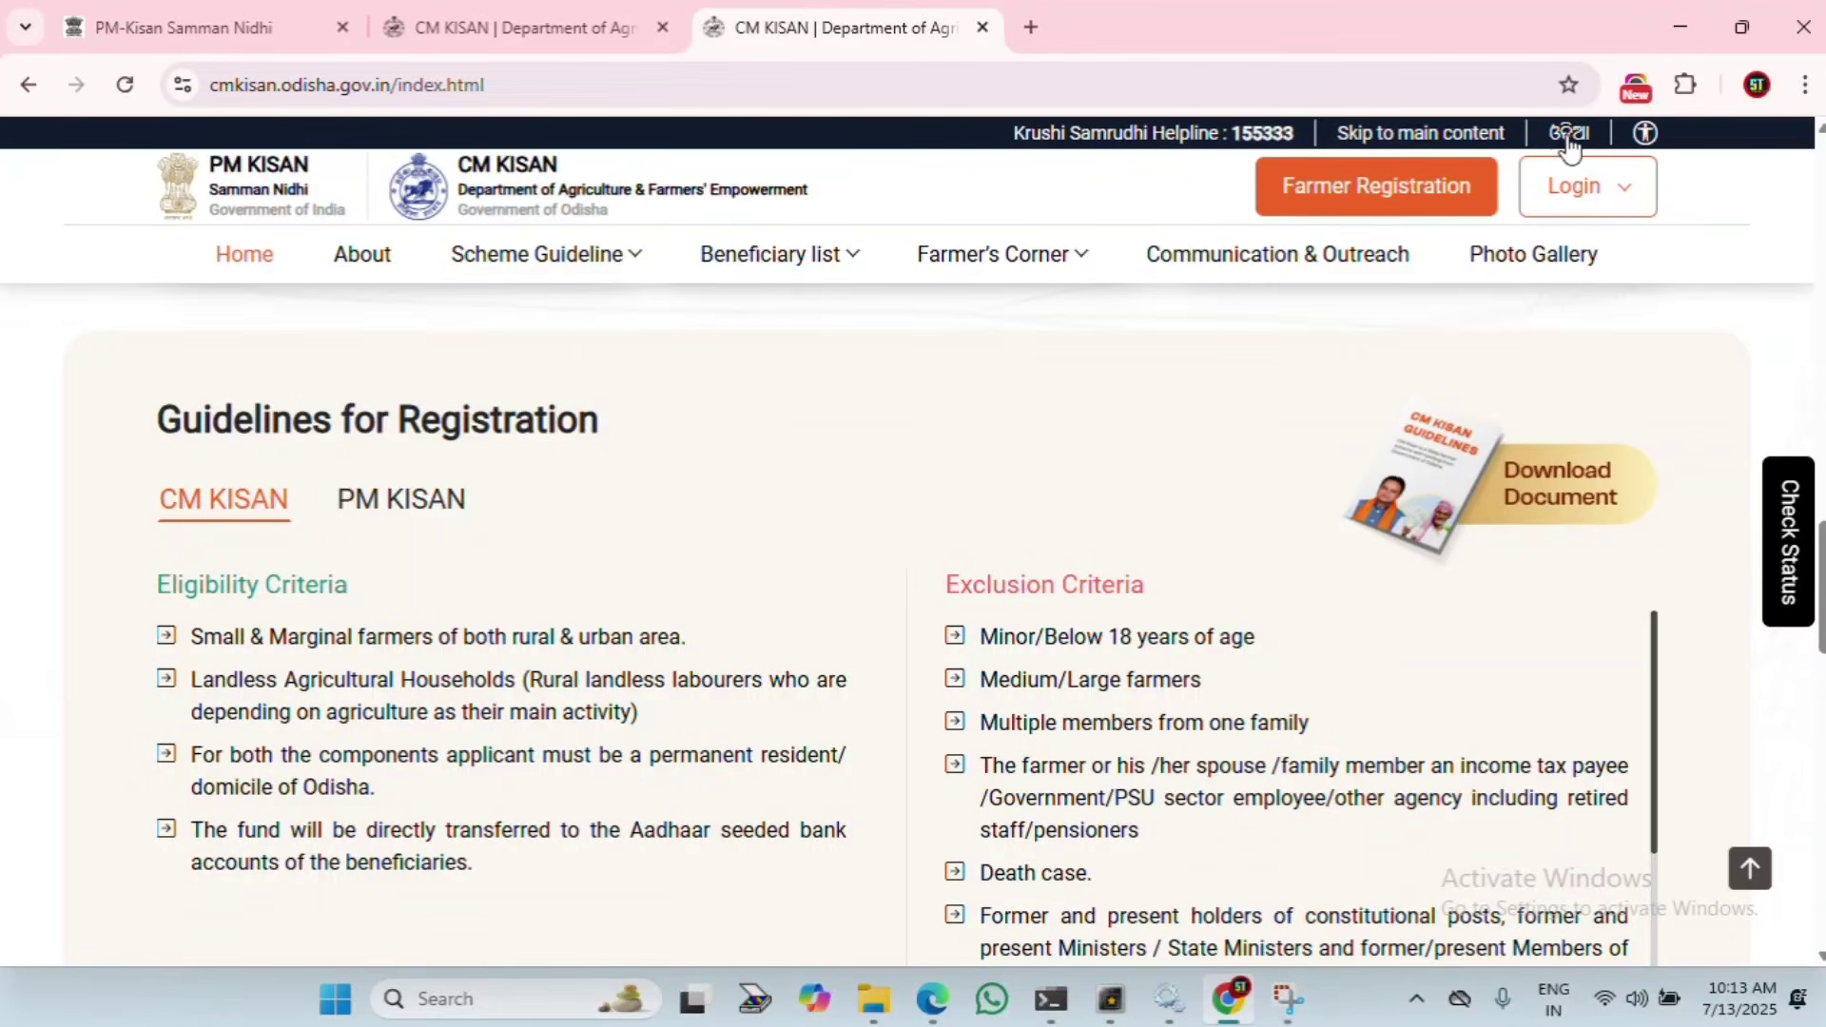
# Open the farmer registration page of the CM KISAN portal and display it in Odia
pyautogui.click(1569, 143)
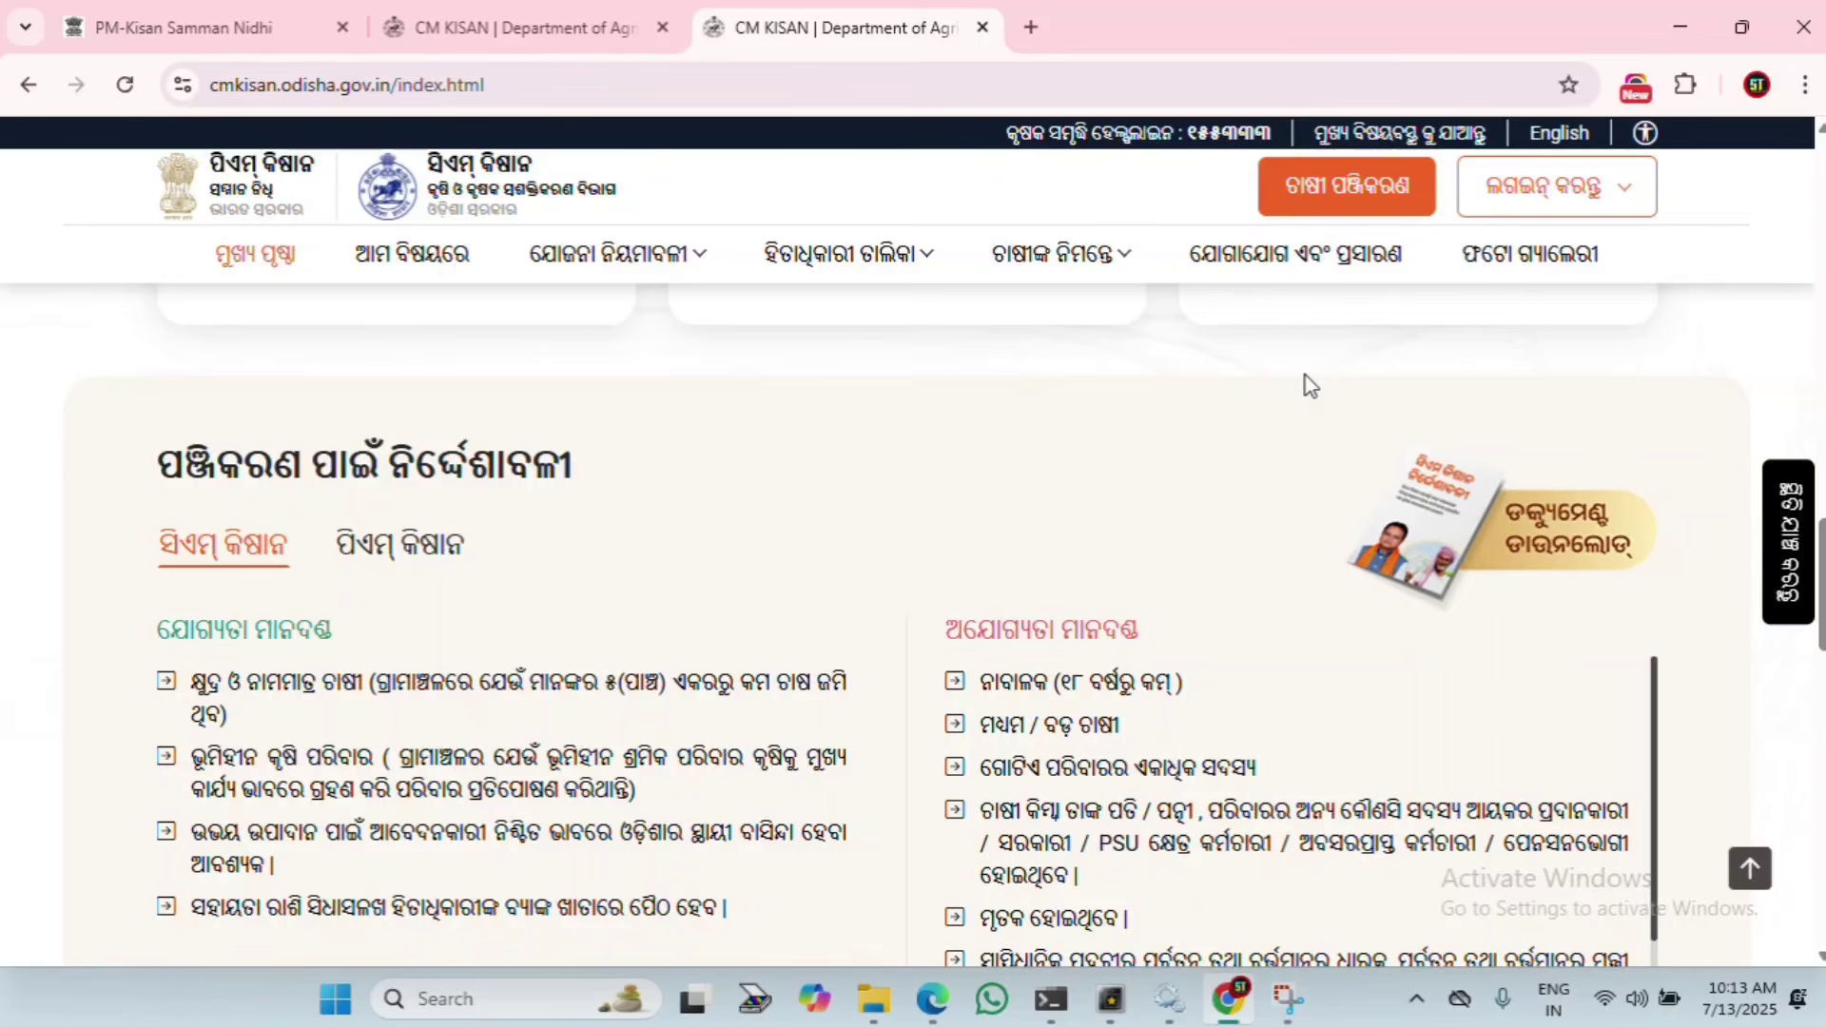
pyautogui.click(1327, 189)
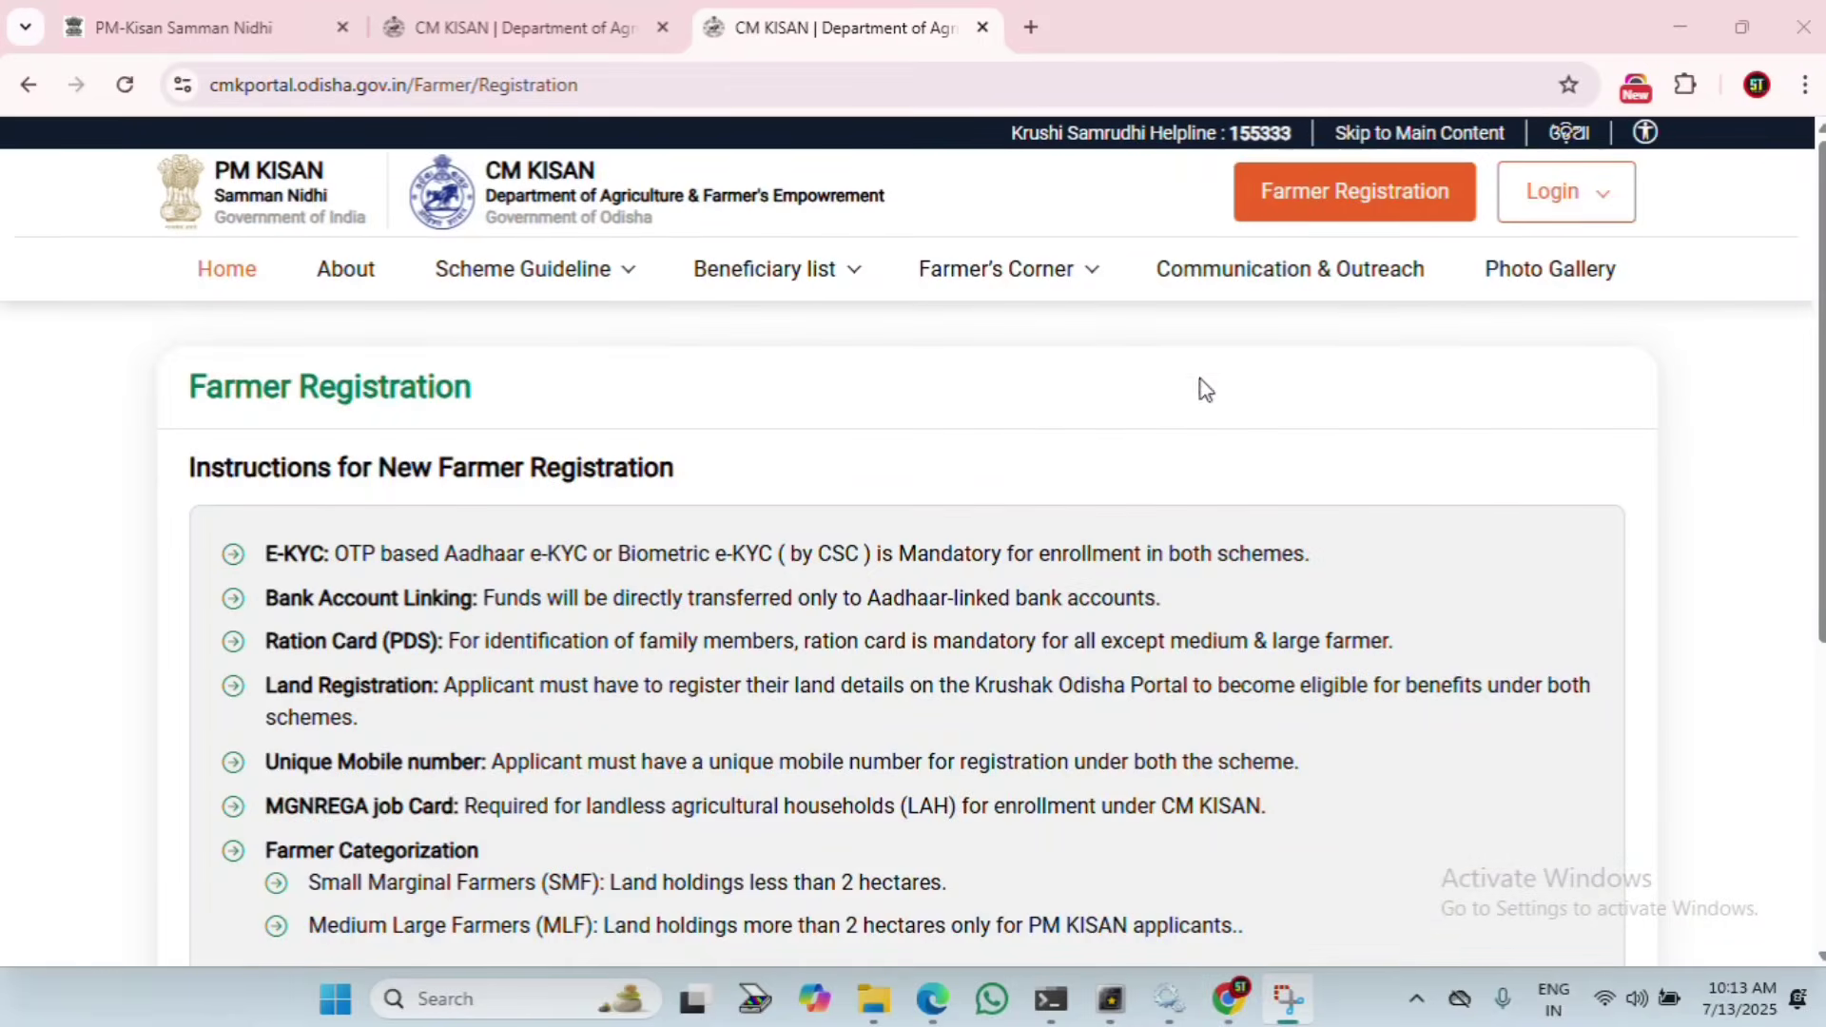
pyautogui.click(1570, 133)
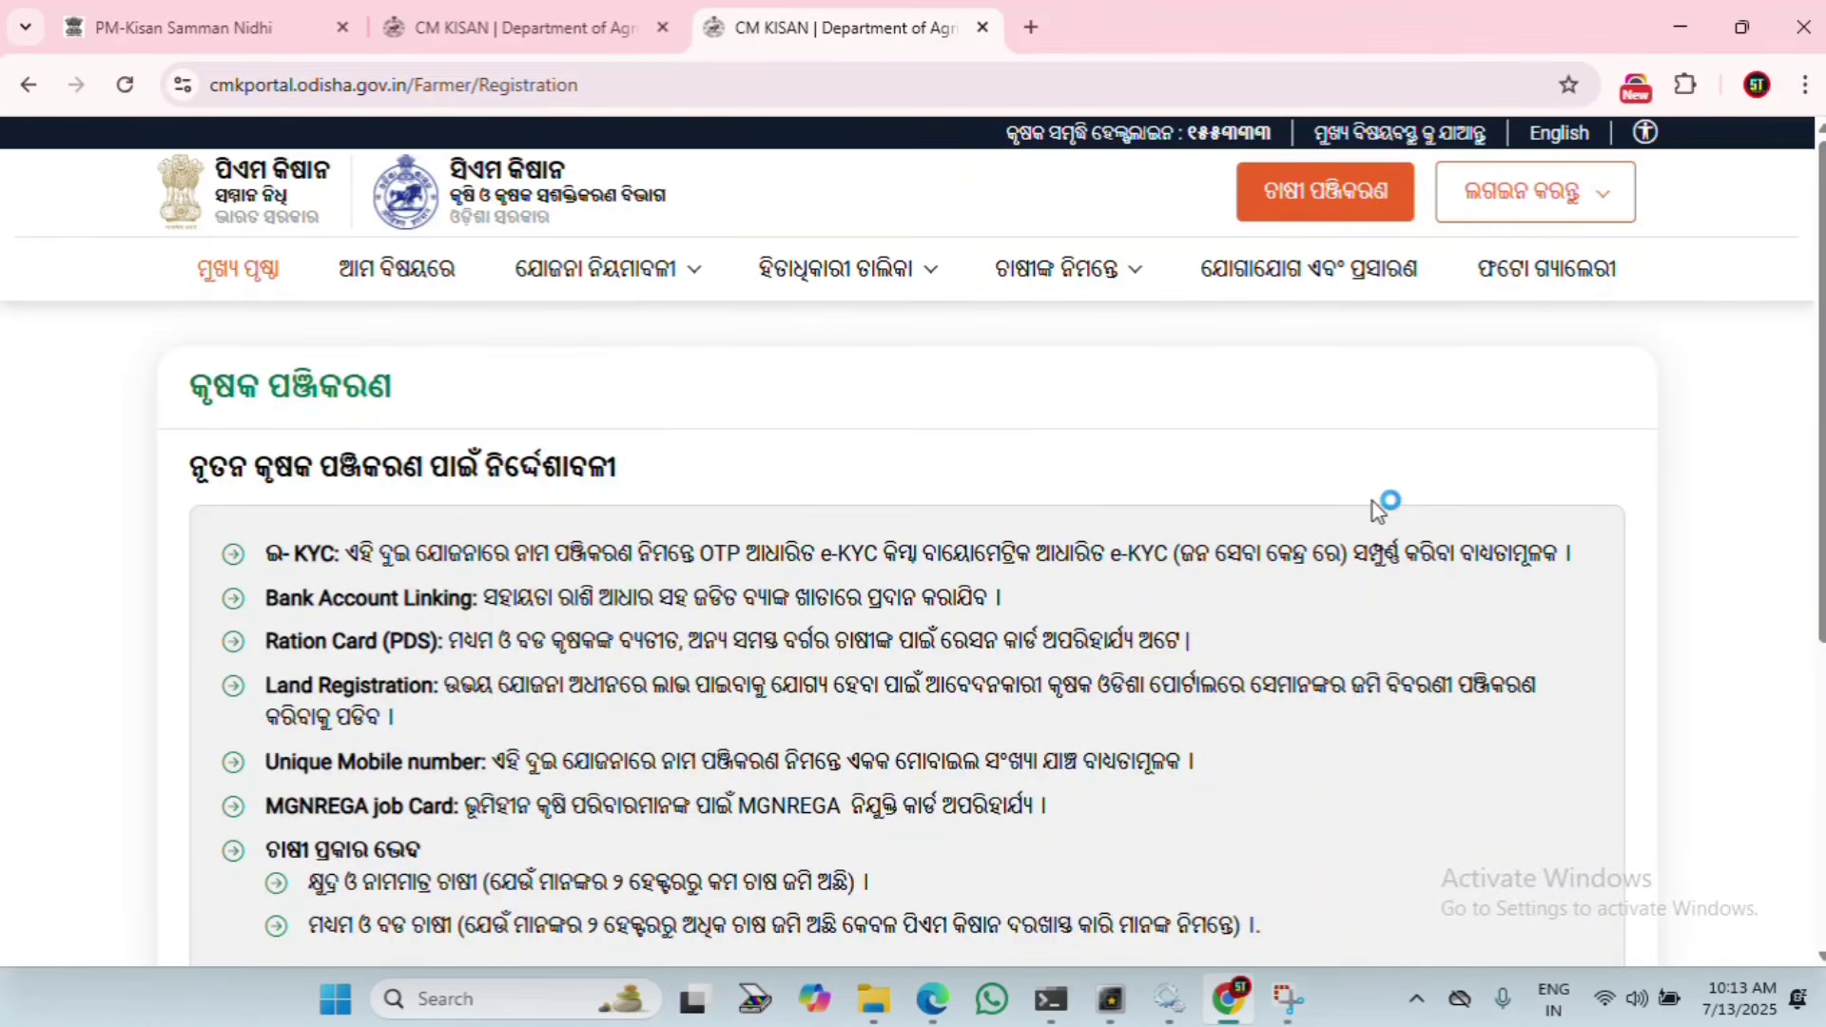
# Read the instructions for new farmer registration, including the land registration and unique mobile number requirements
pyautogui.scroll(-2, 1337, 516)
pyautogui.scroll(2, 1311, 534)
pyautogui.scroll(-2, 780, 528)
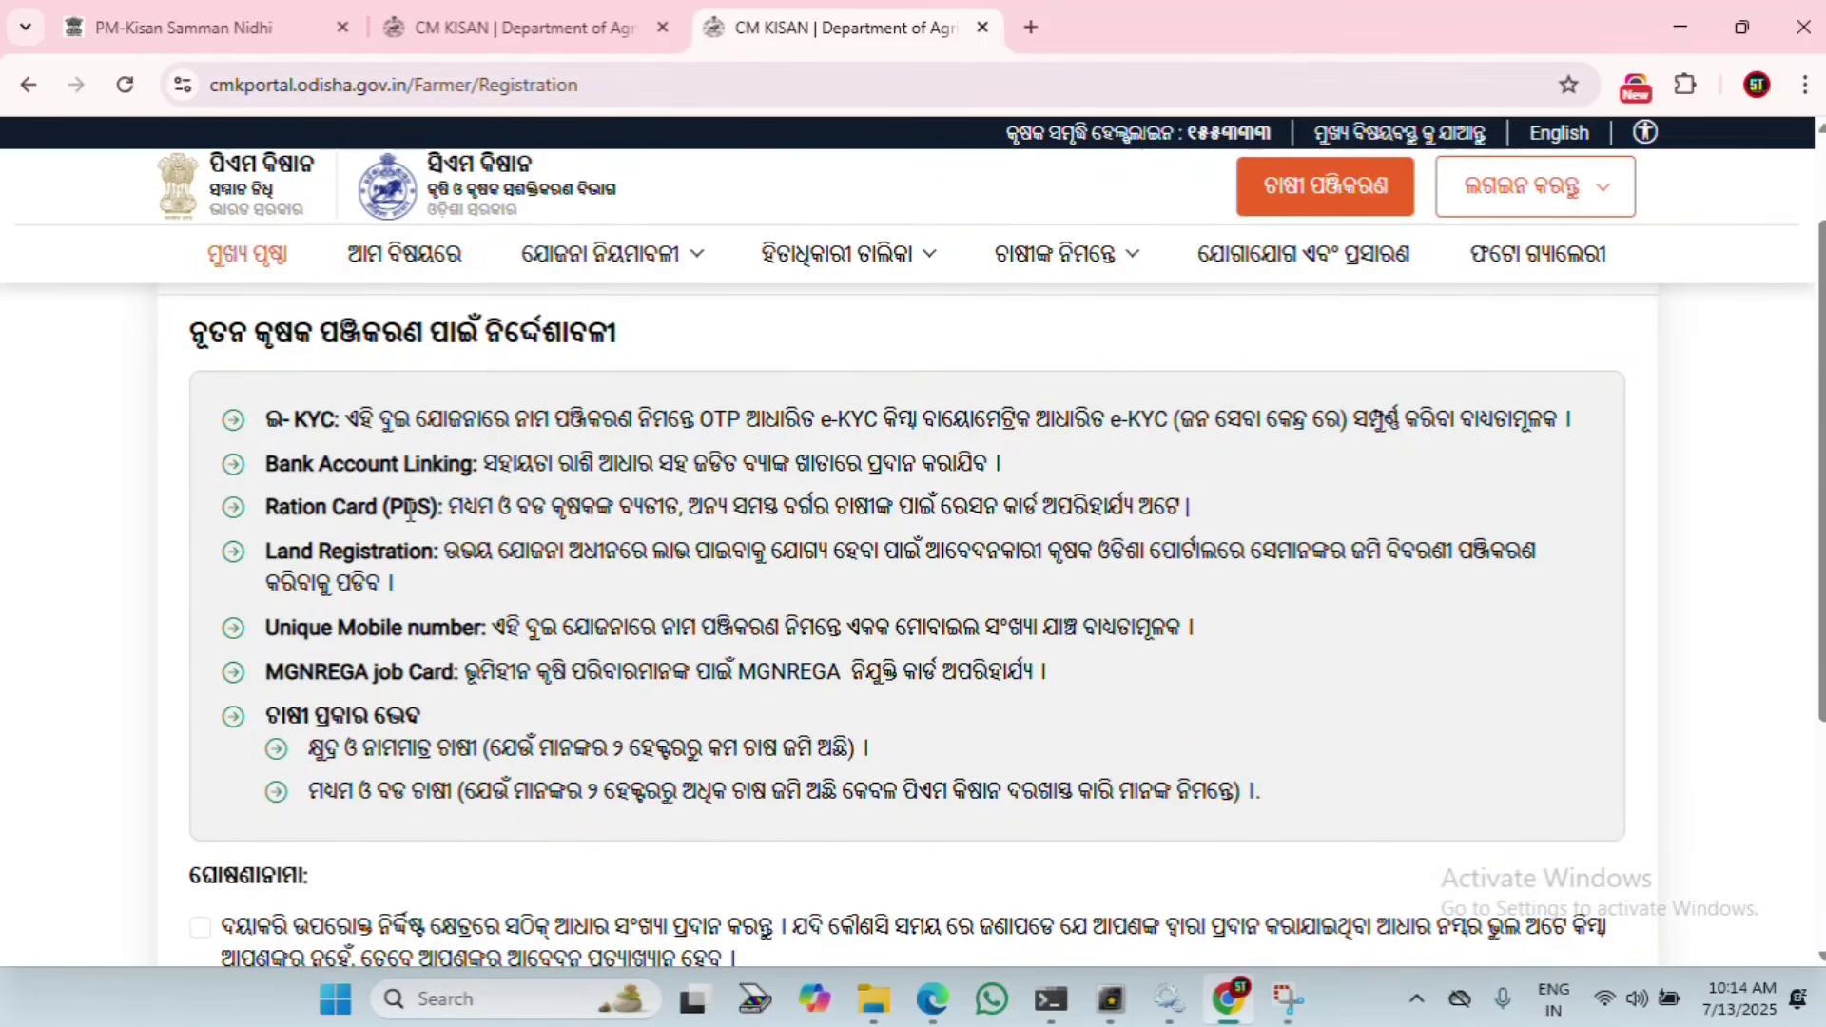
pyautogui.press('super+shift+s')
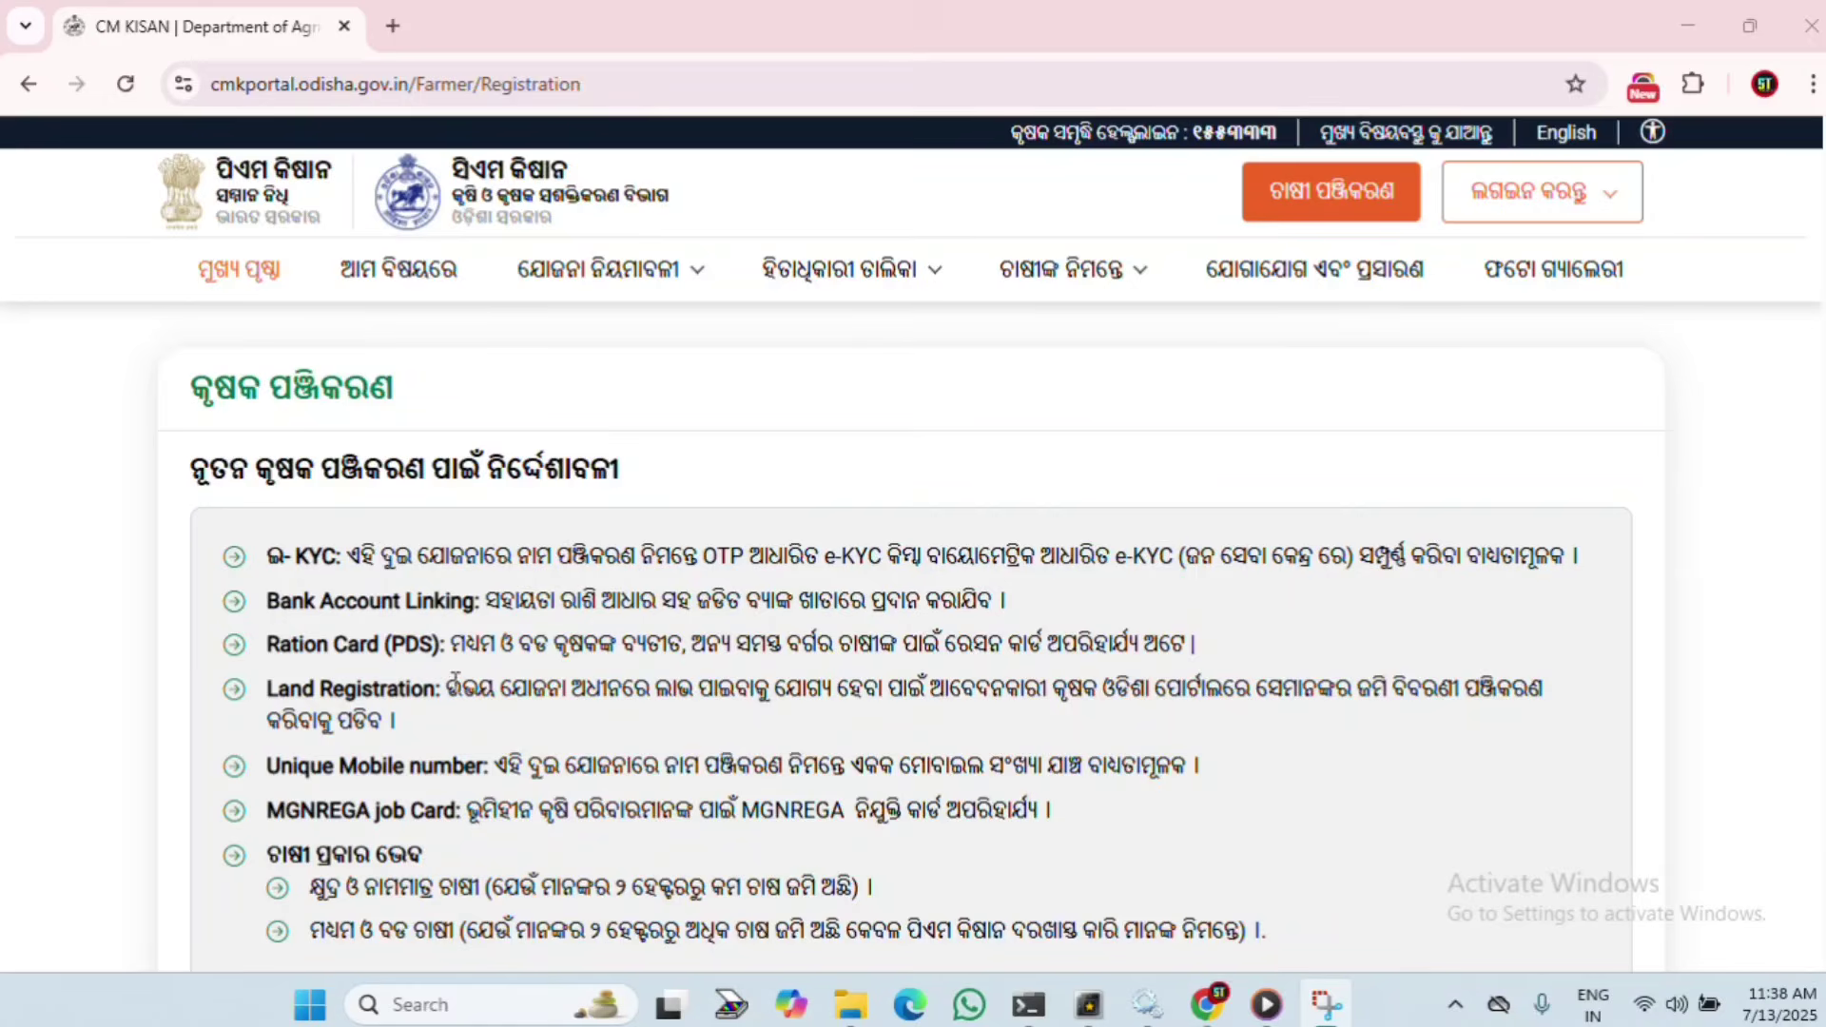
pyautogui.moveTo(447, 687); pyautogui.dragTo(1063, 734)
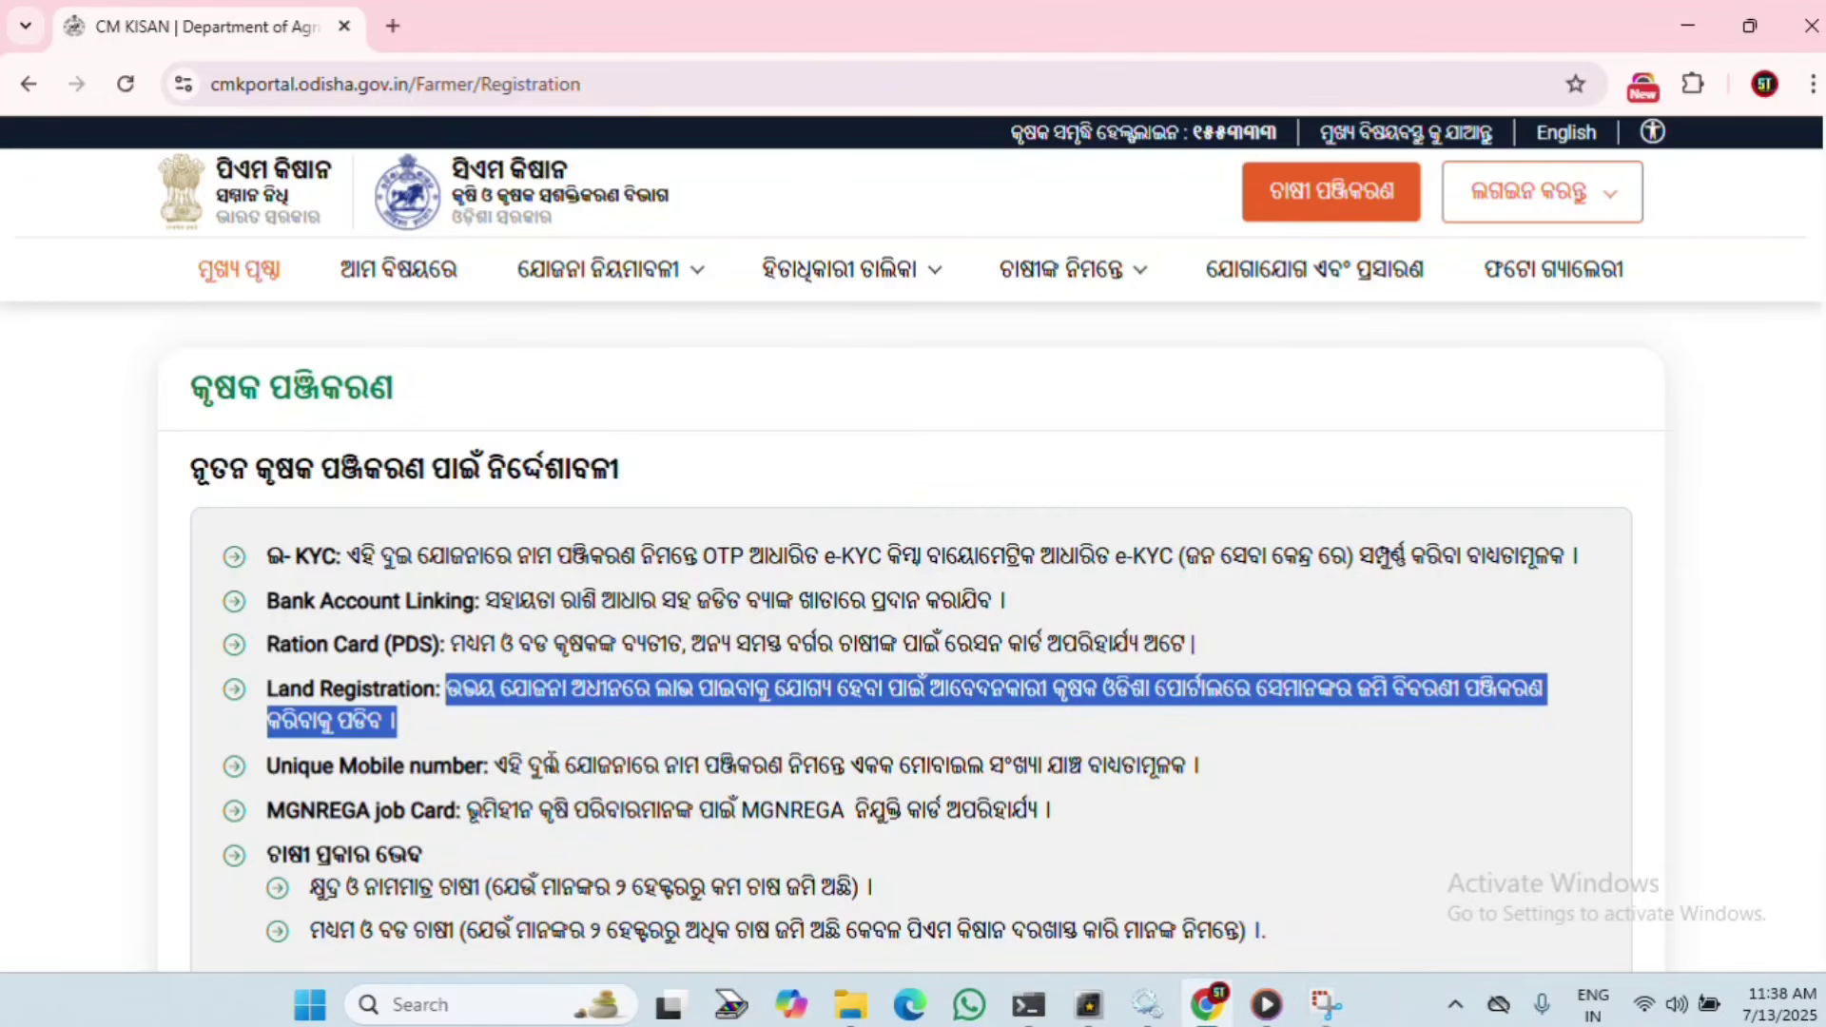
pyautogui.click(275, 763)
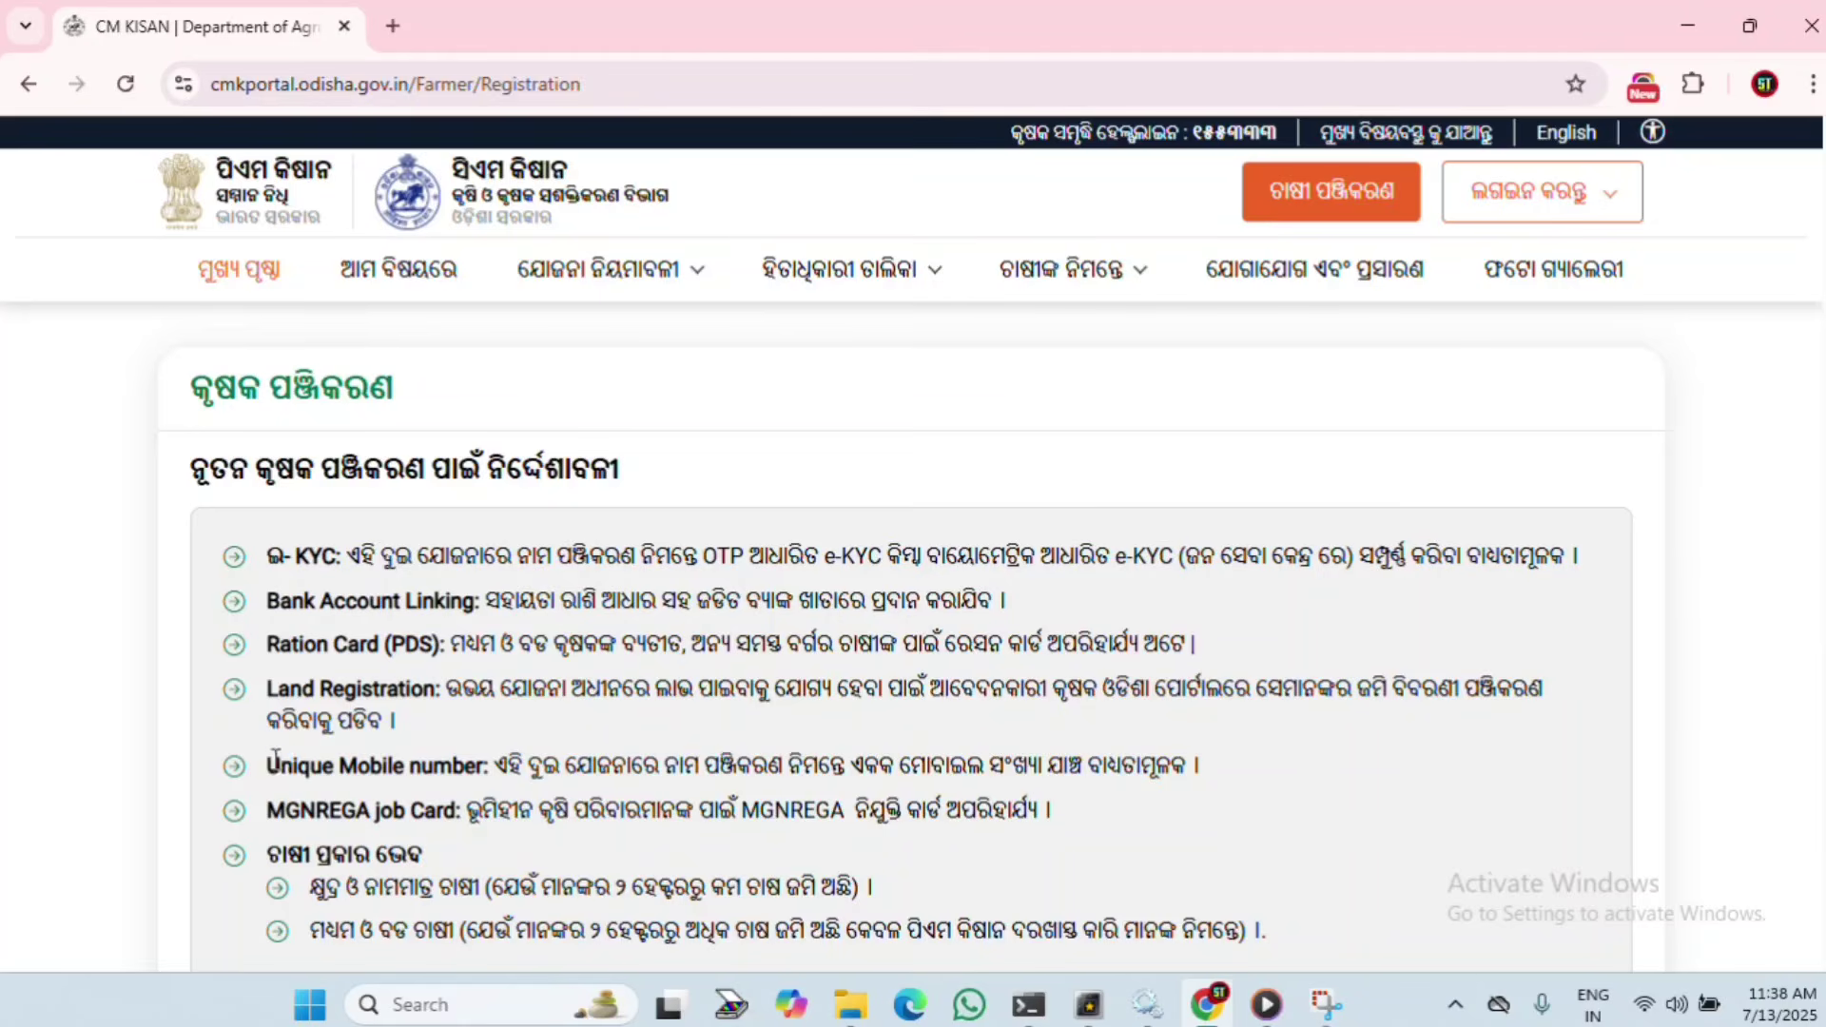
pyautogui.moveTo(275, 763); pyautogui.dragTo(487, 765)
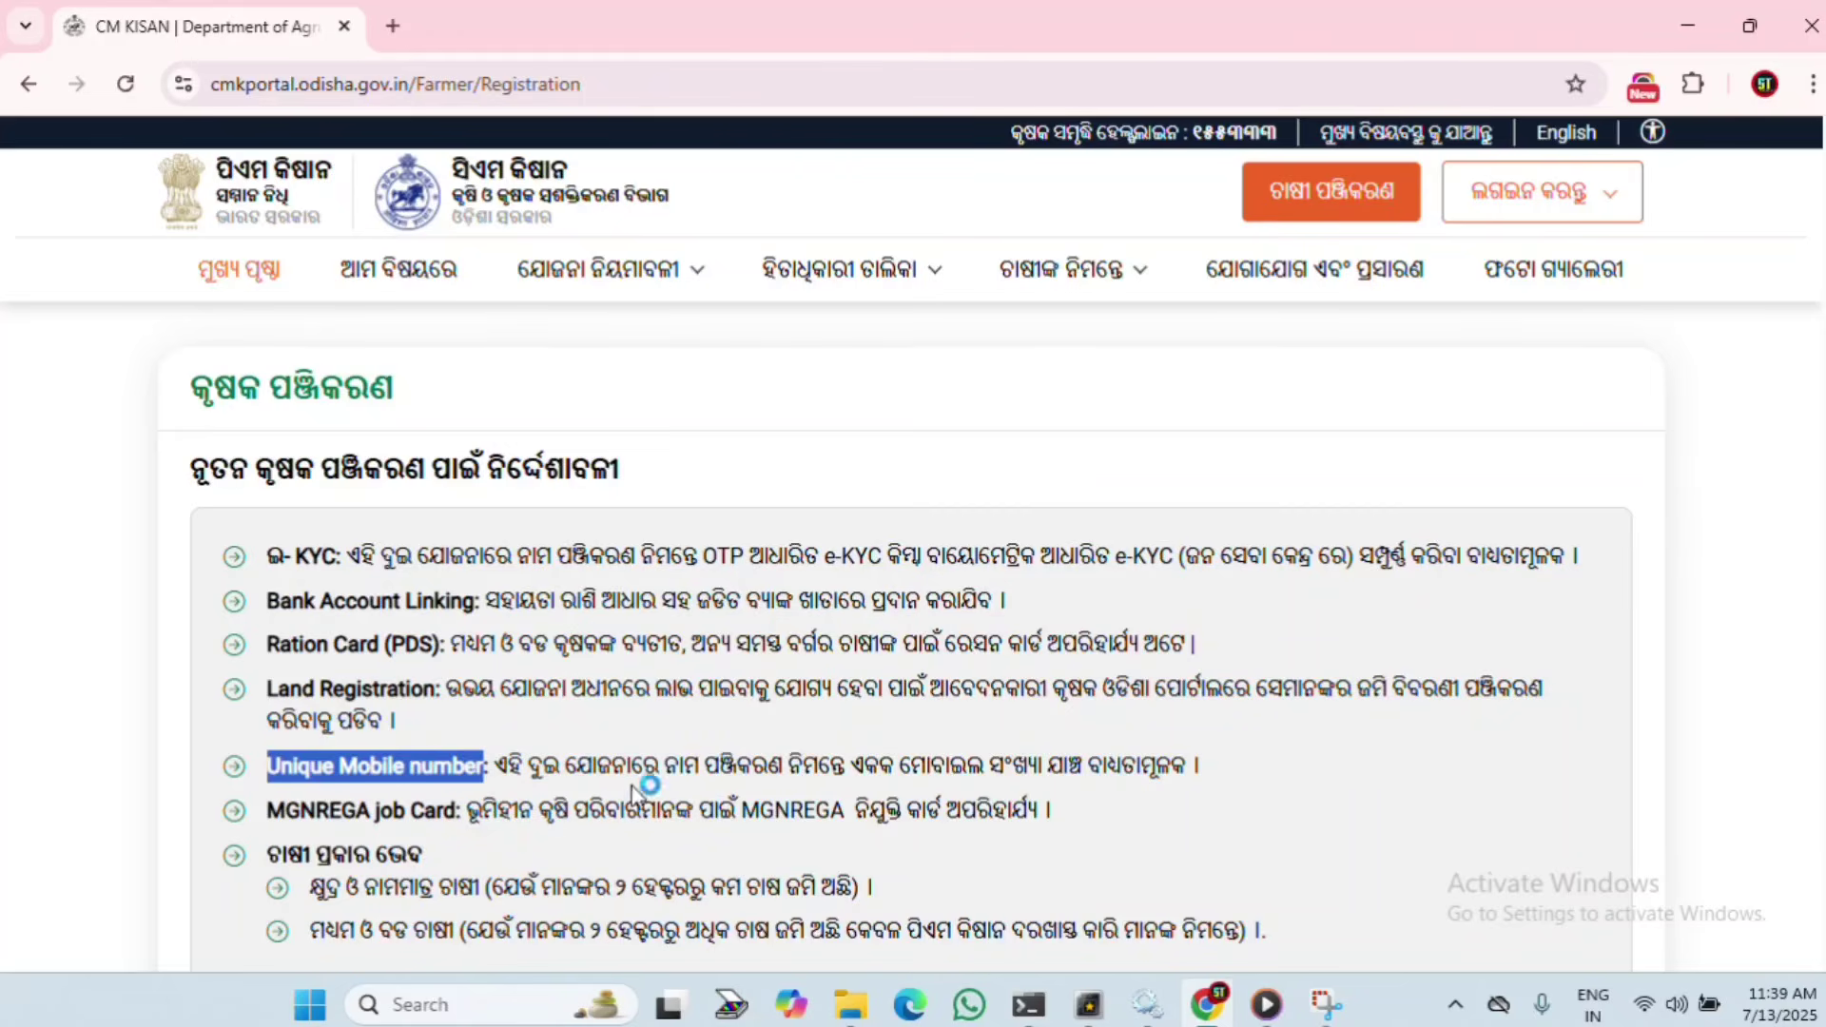
pyautogui.scroll(-2, 663, 785)
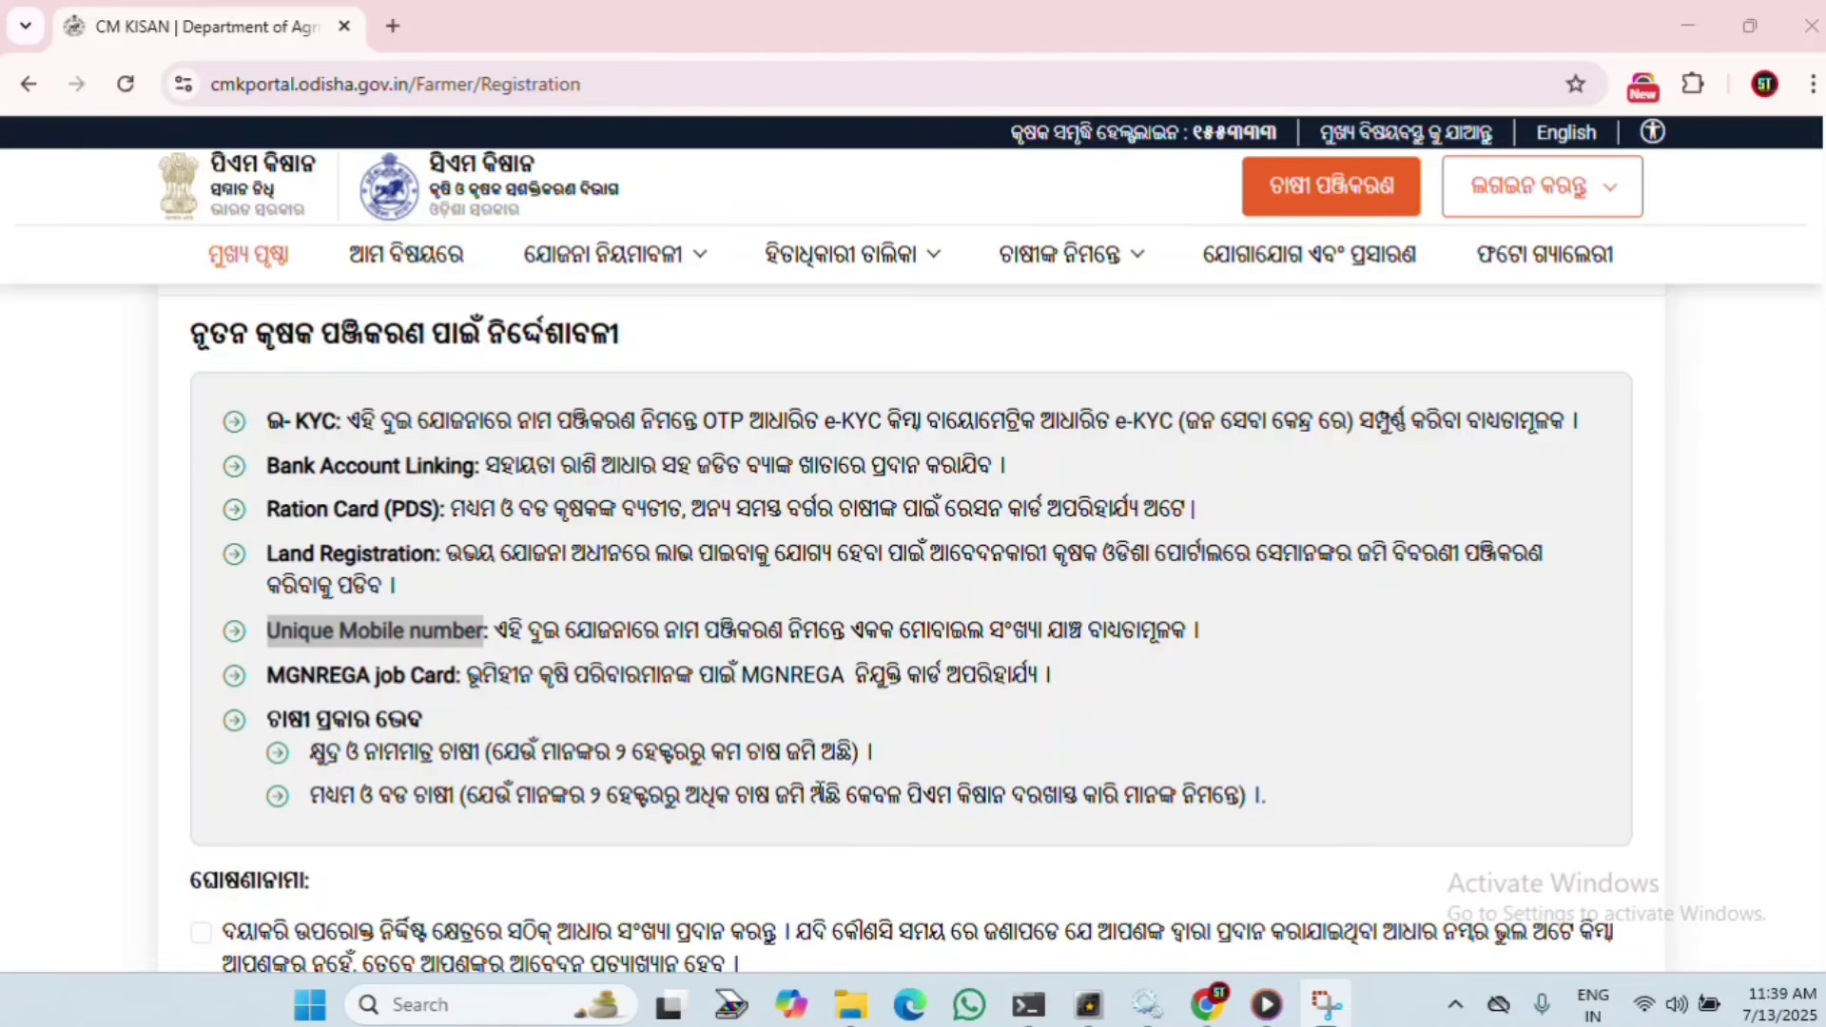
# Accept the Aadhaar declaration below the registration instructions and proceed to the Aadhaar authentication form
pyautogui.scroll(-1, 822, 797)
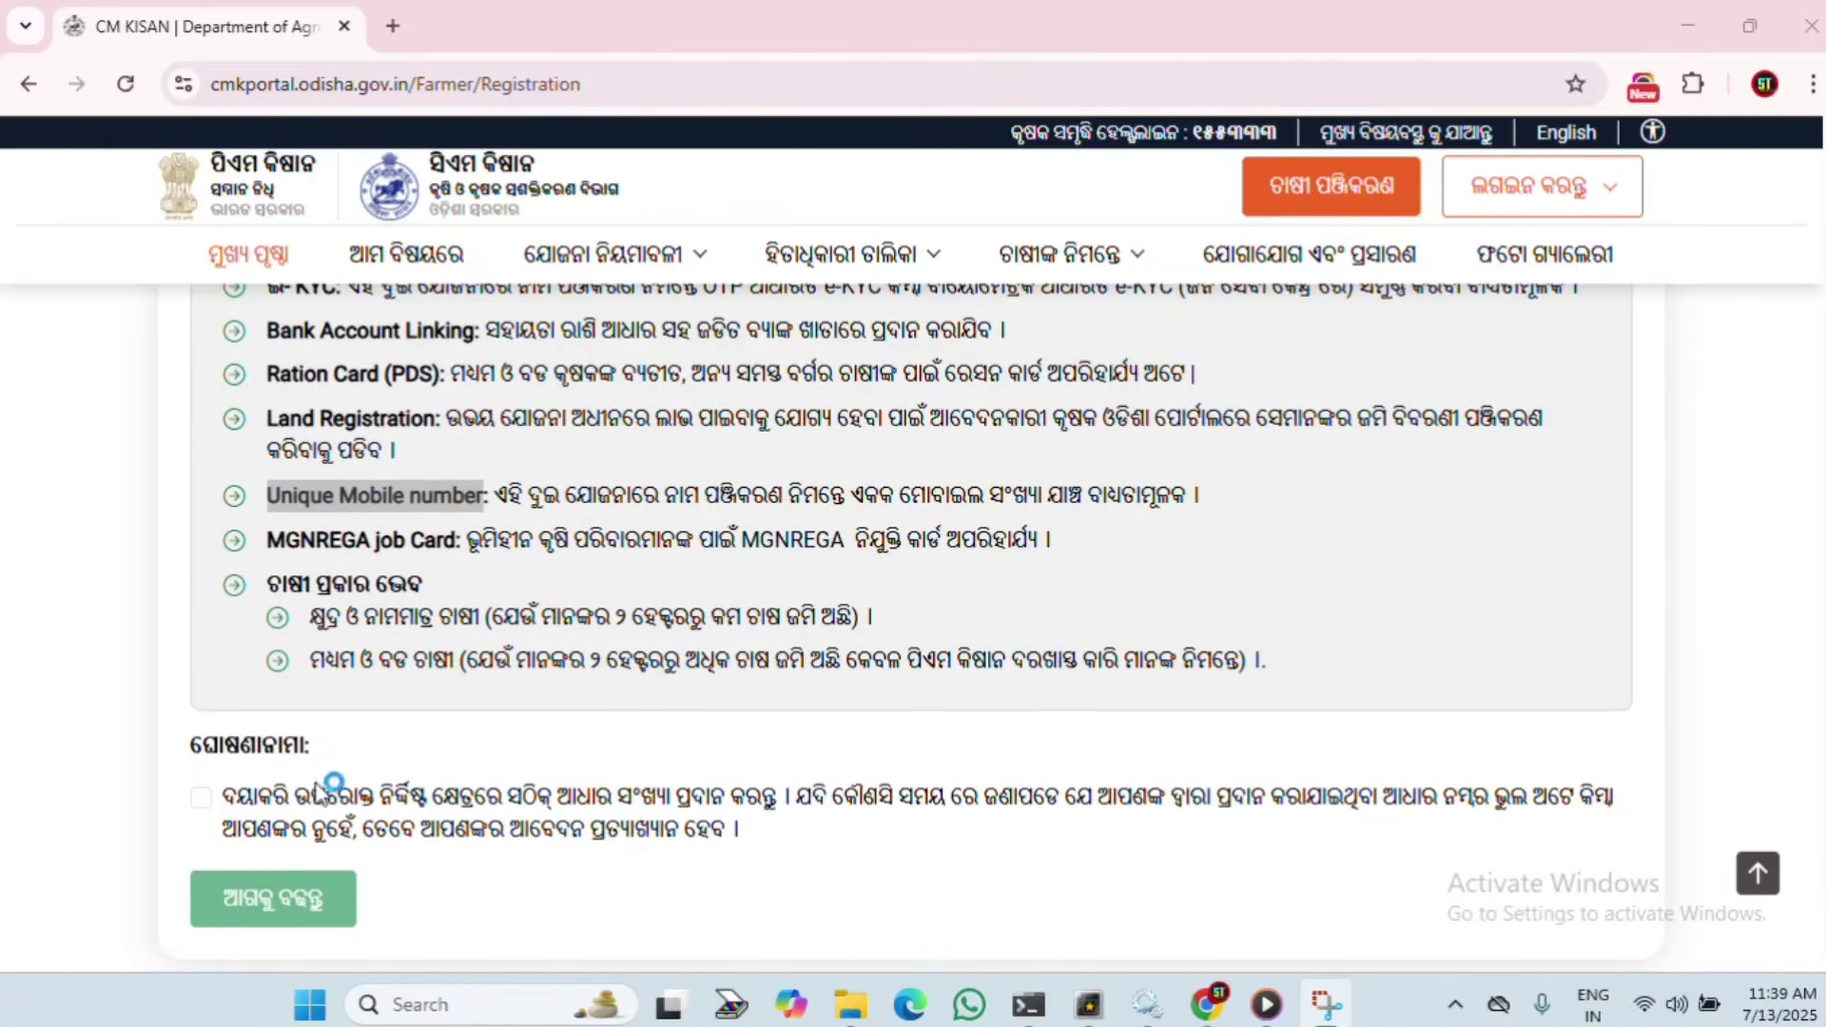
pyautogui.click(203, 802)
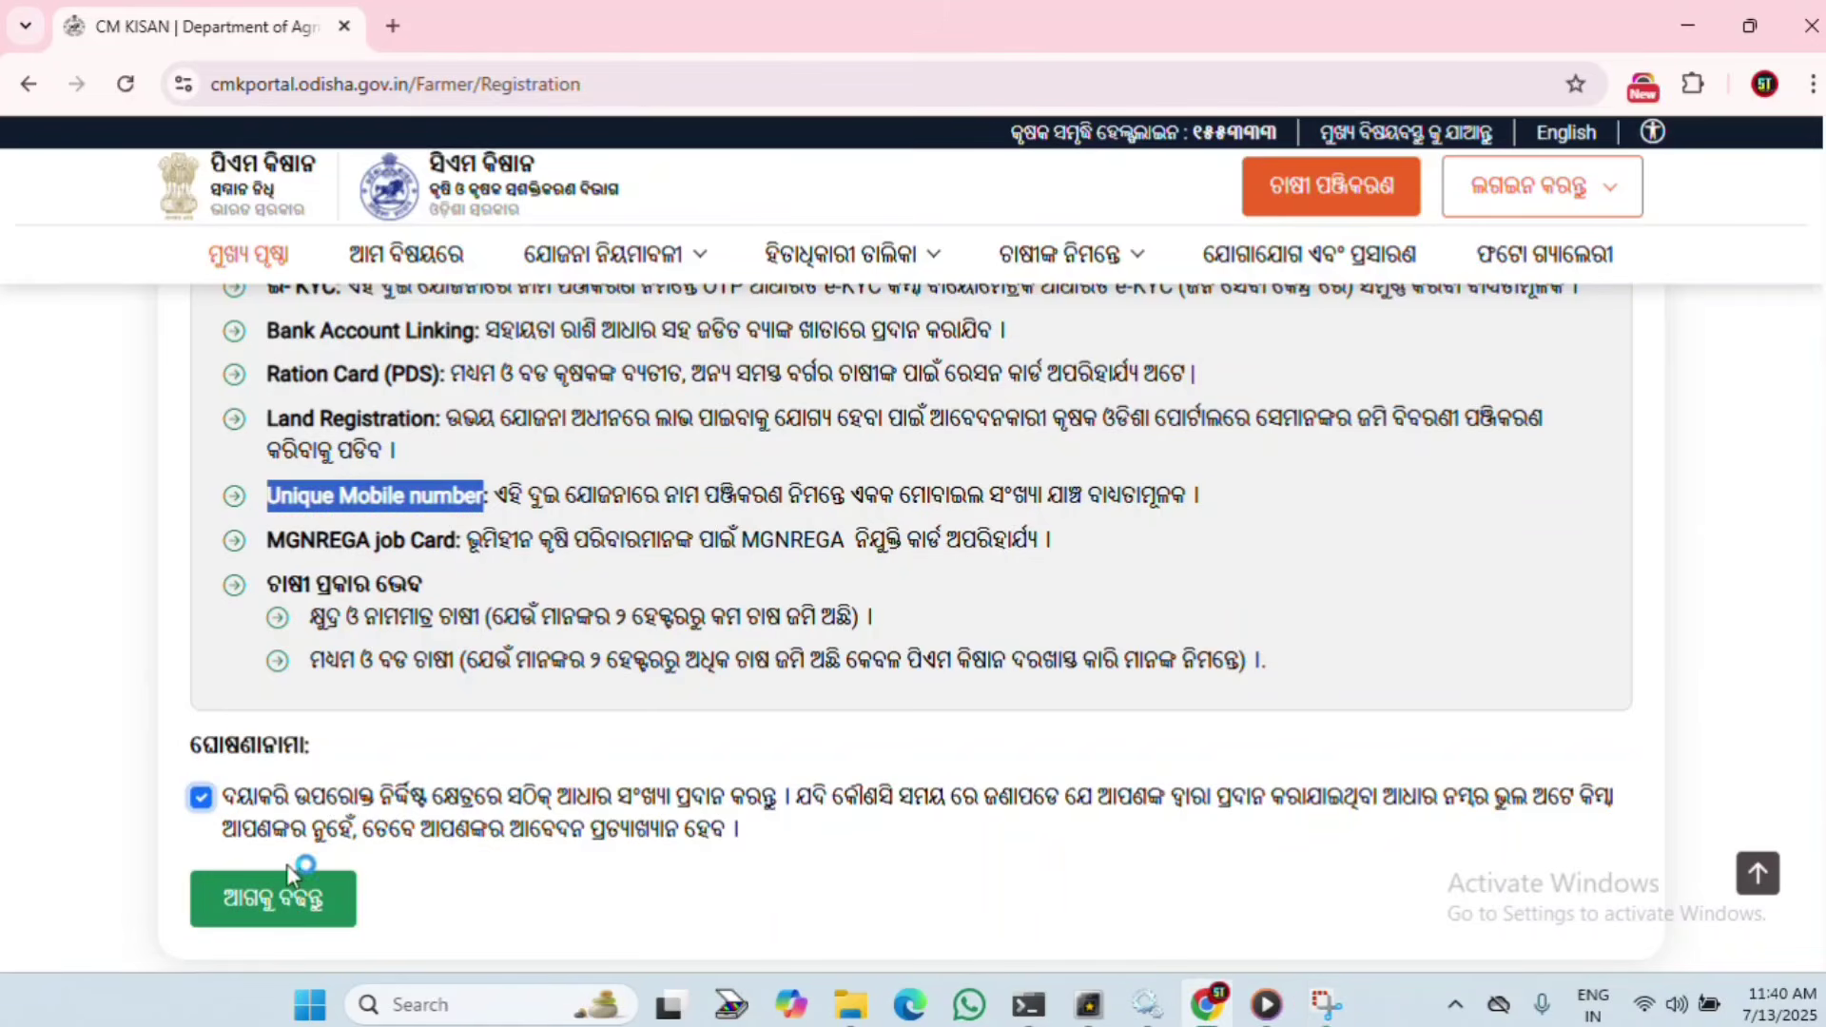
pyautogui.click(272, 908)
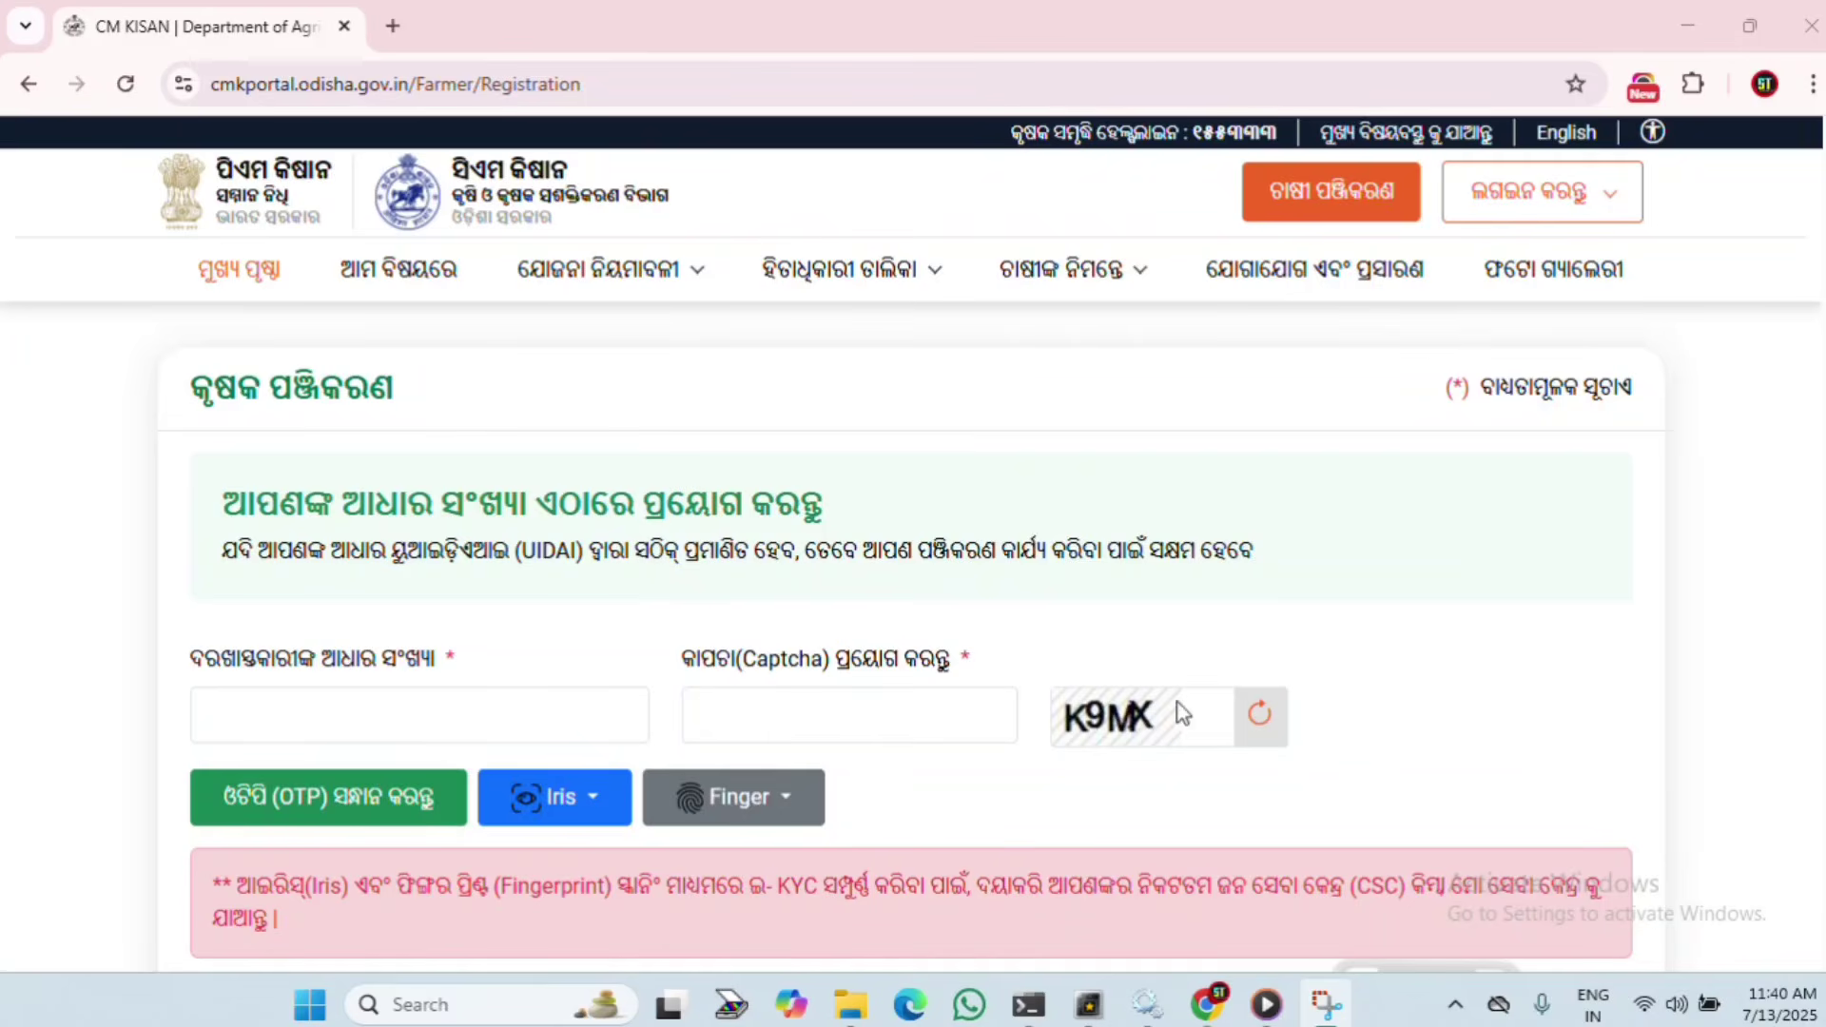
# Examine the applicant's Aadhaar number and captcha fields on the Aadhaar authentication form
pyautogui.click(274, 707)
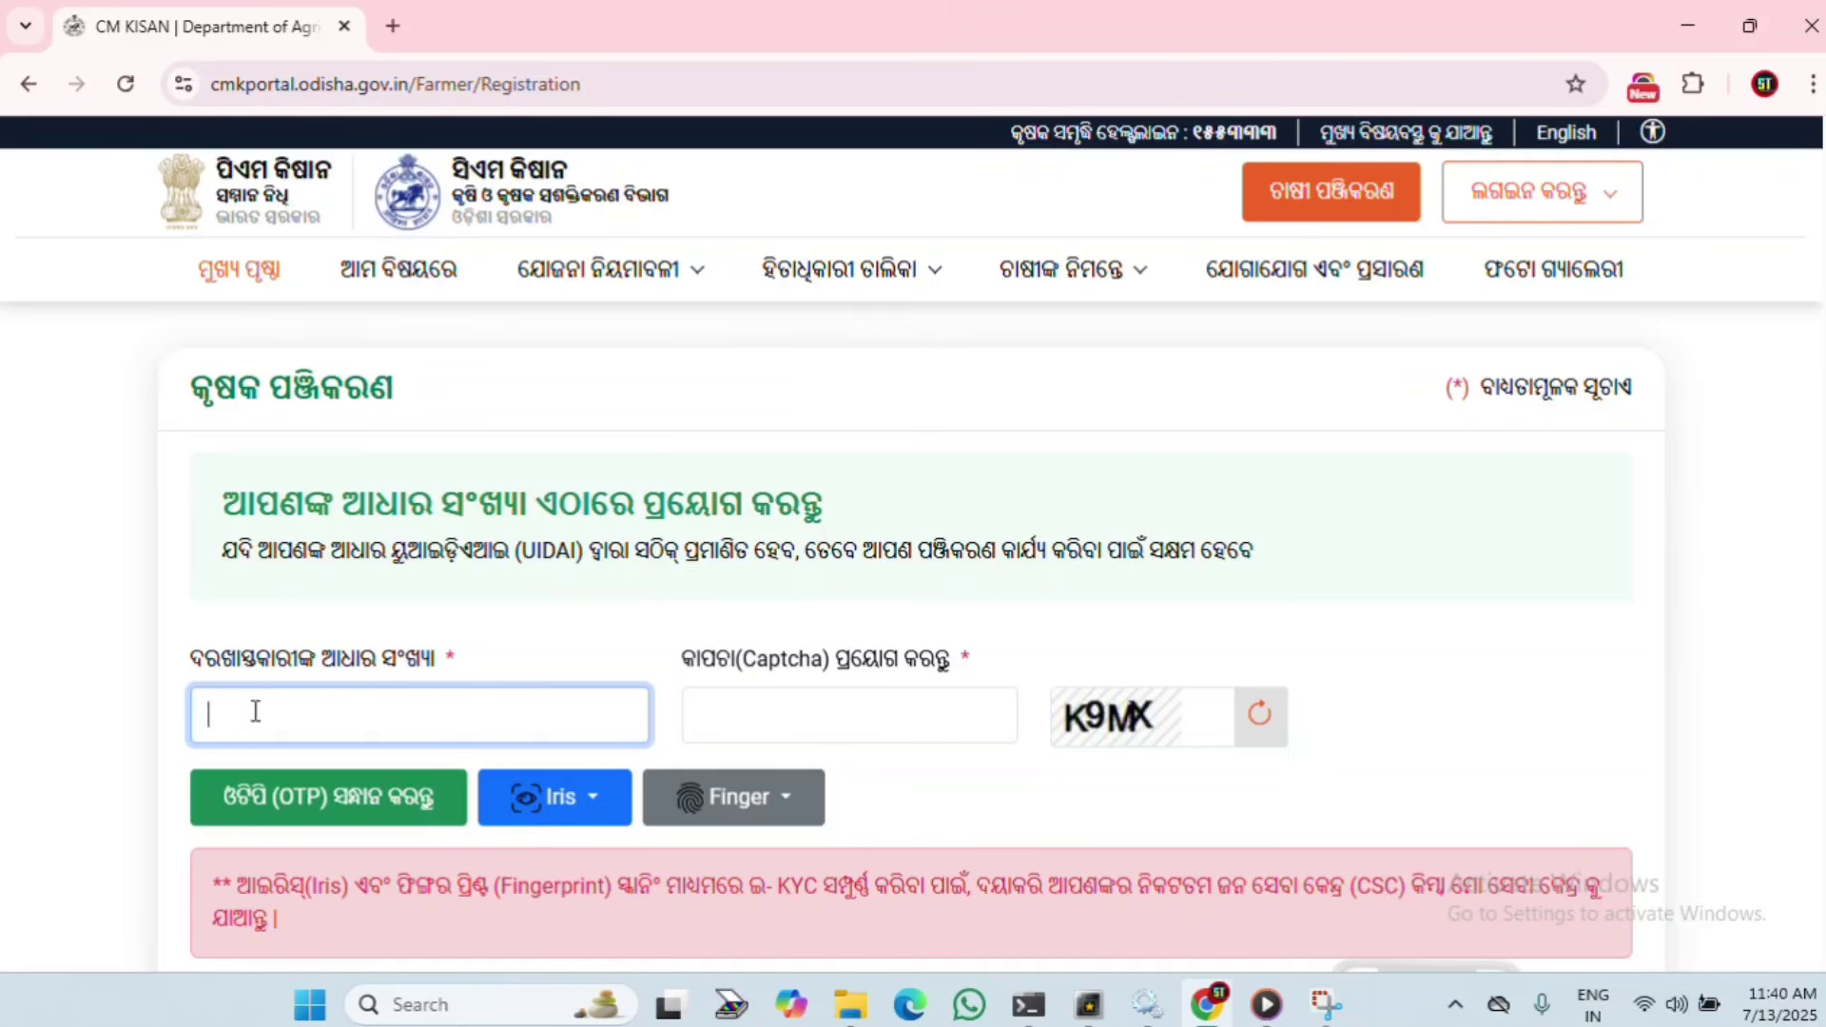
pyautogui.click(870, 710)
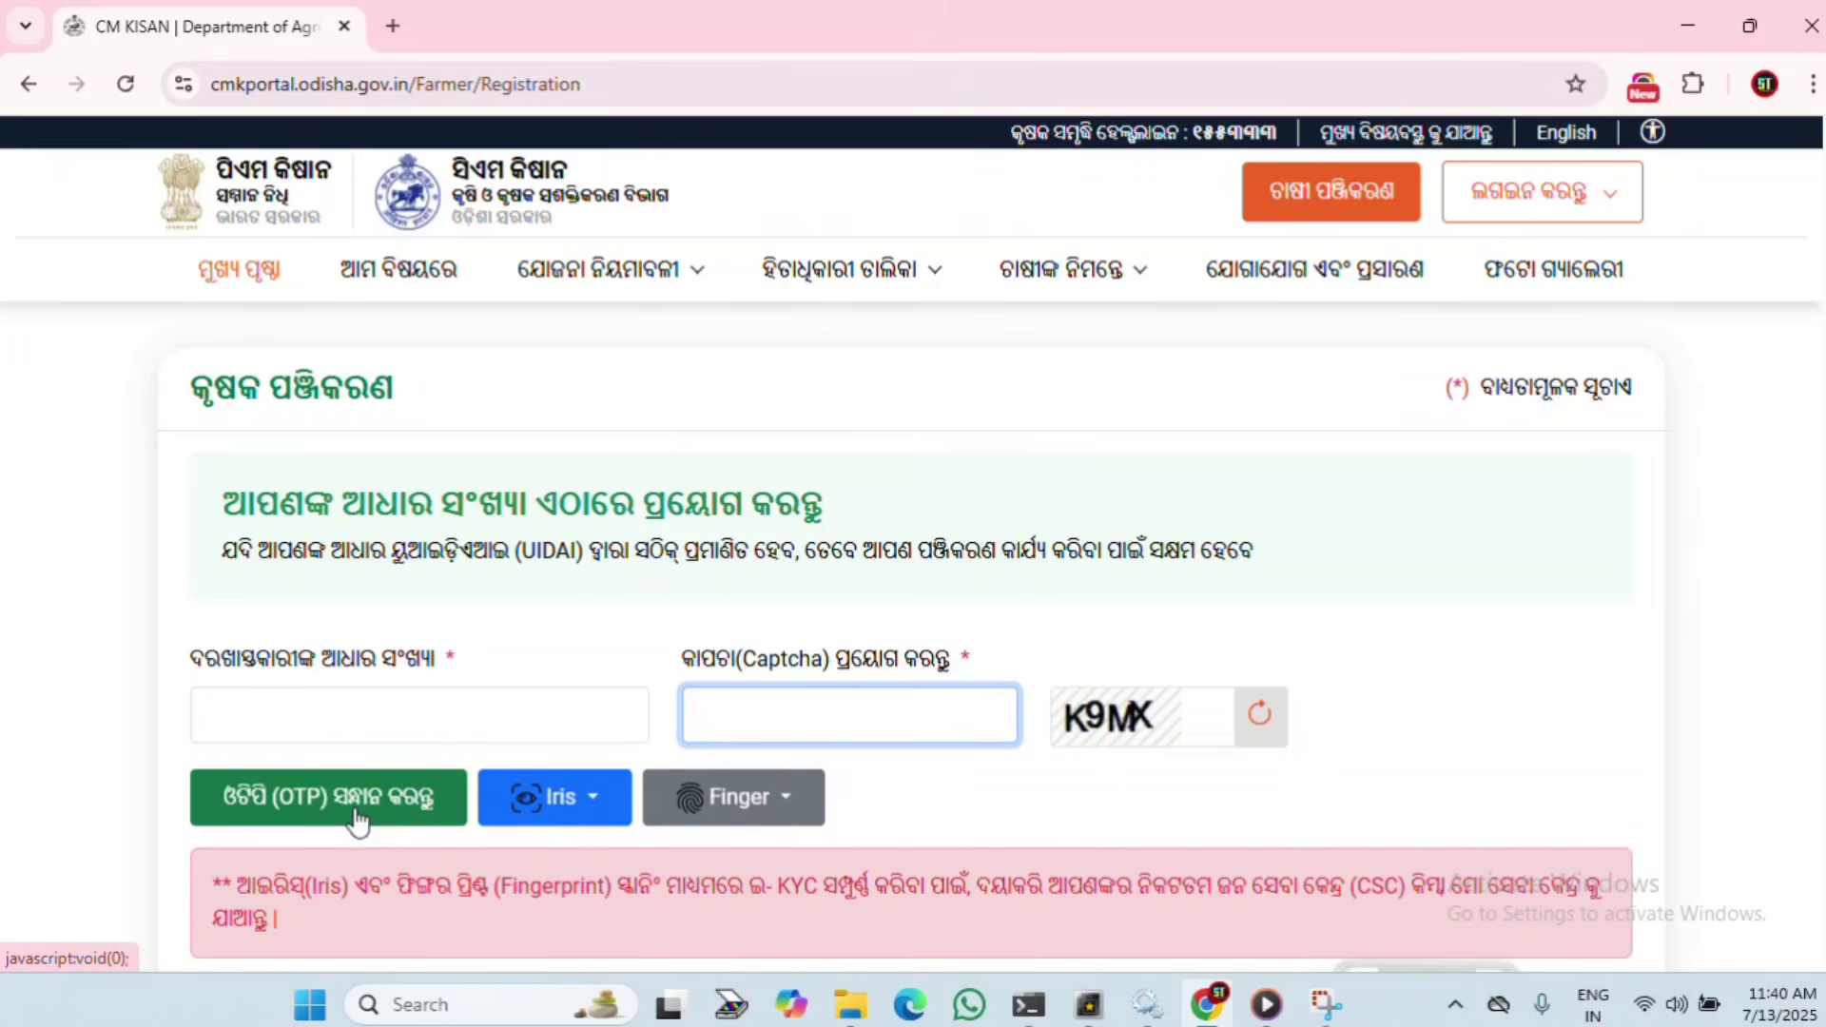
# Enter the six-digit Aadhaar OTP sent to the registered mobile and verify it
pyautogui.scroll(-1, 569, 769)
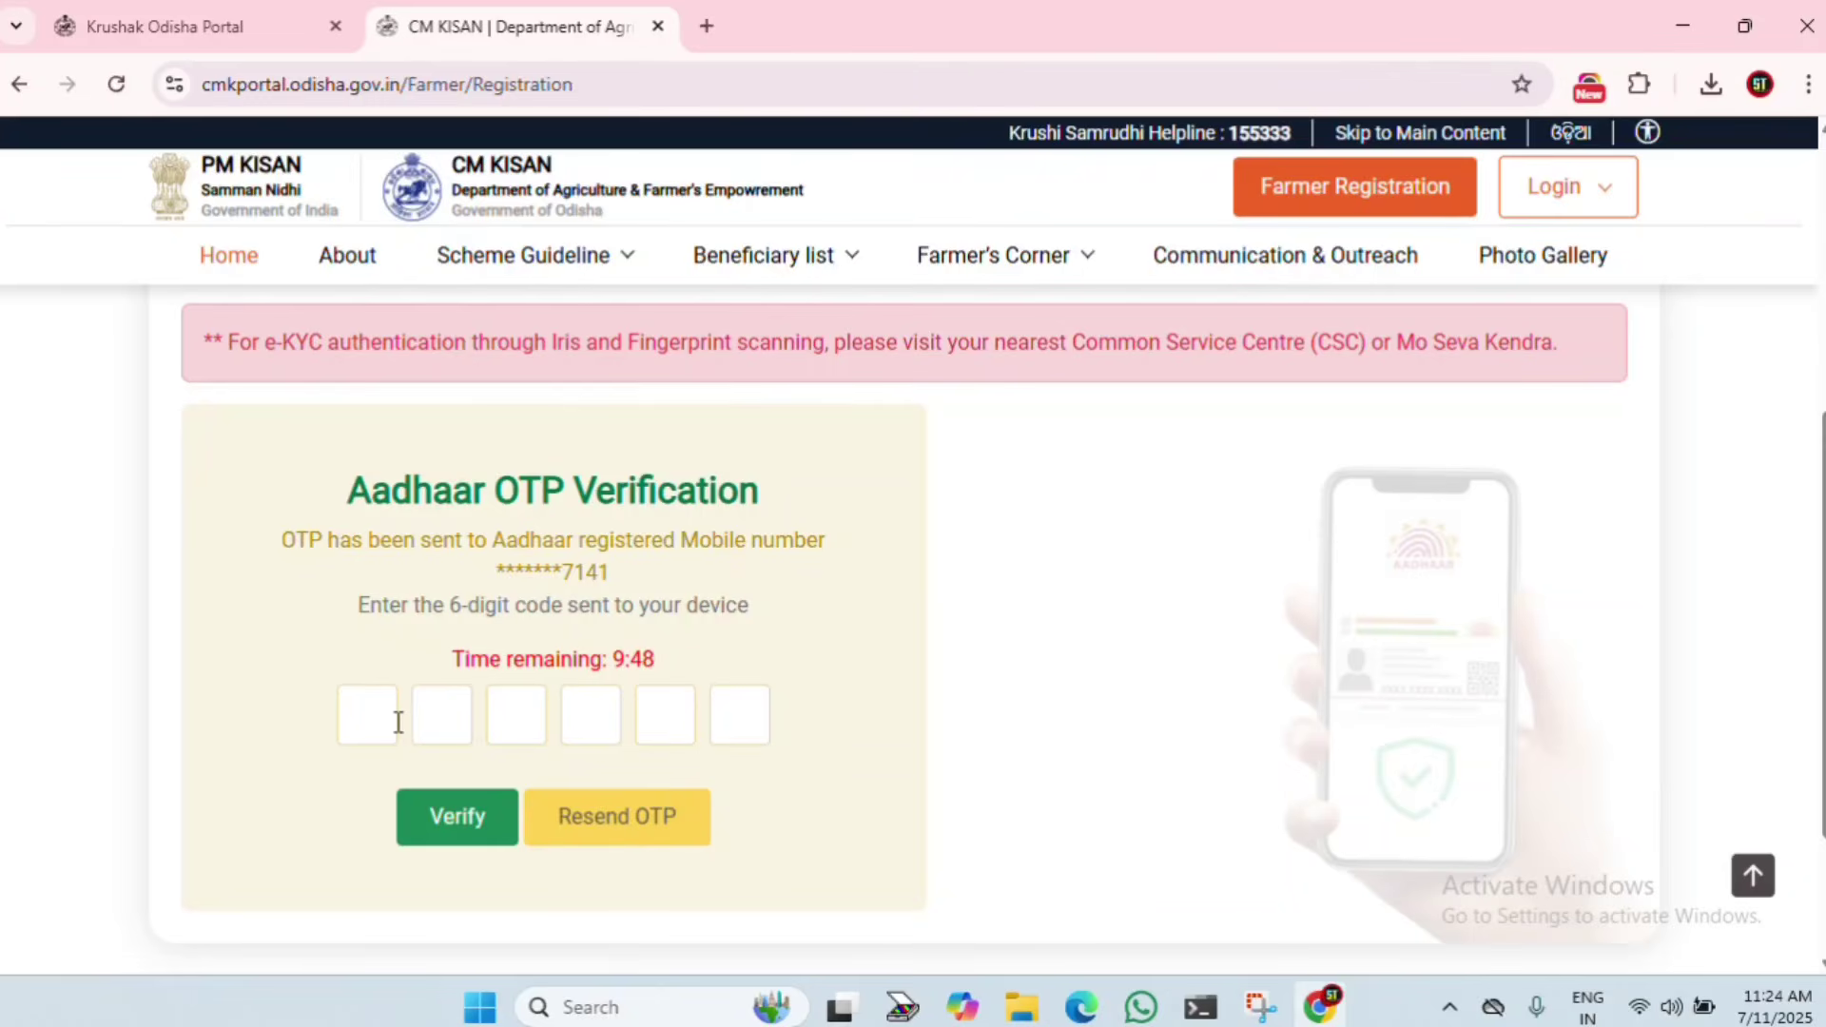
pyautogui.click(367, 715)
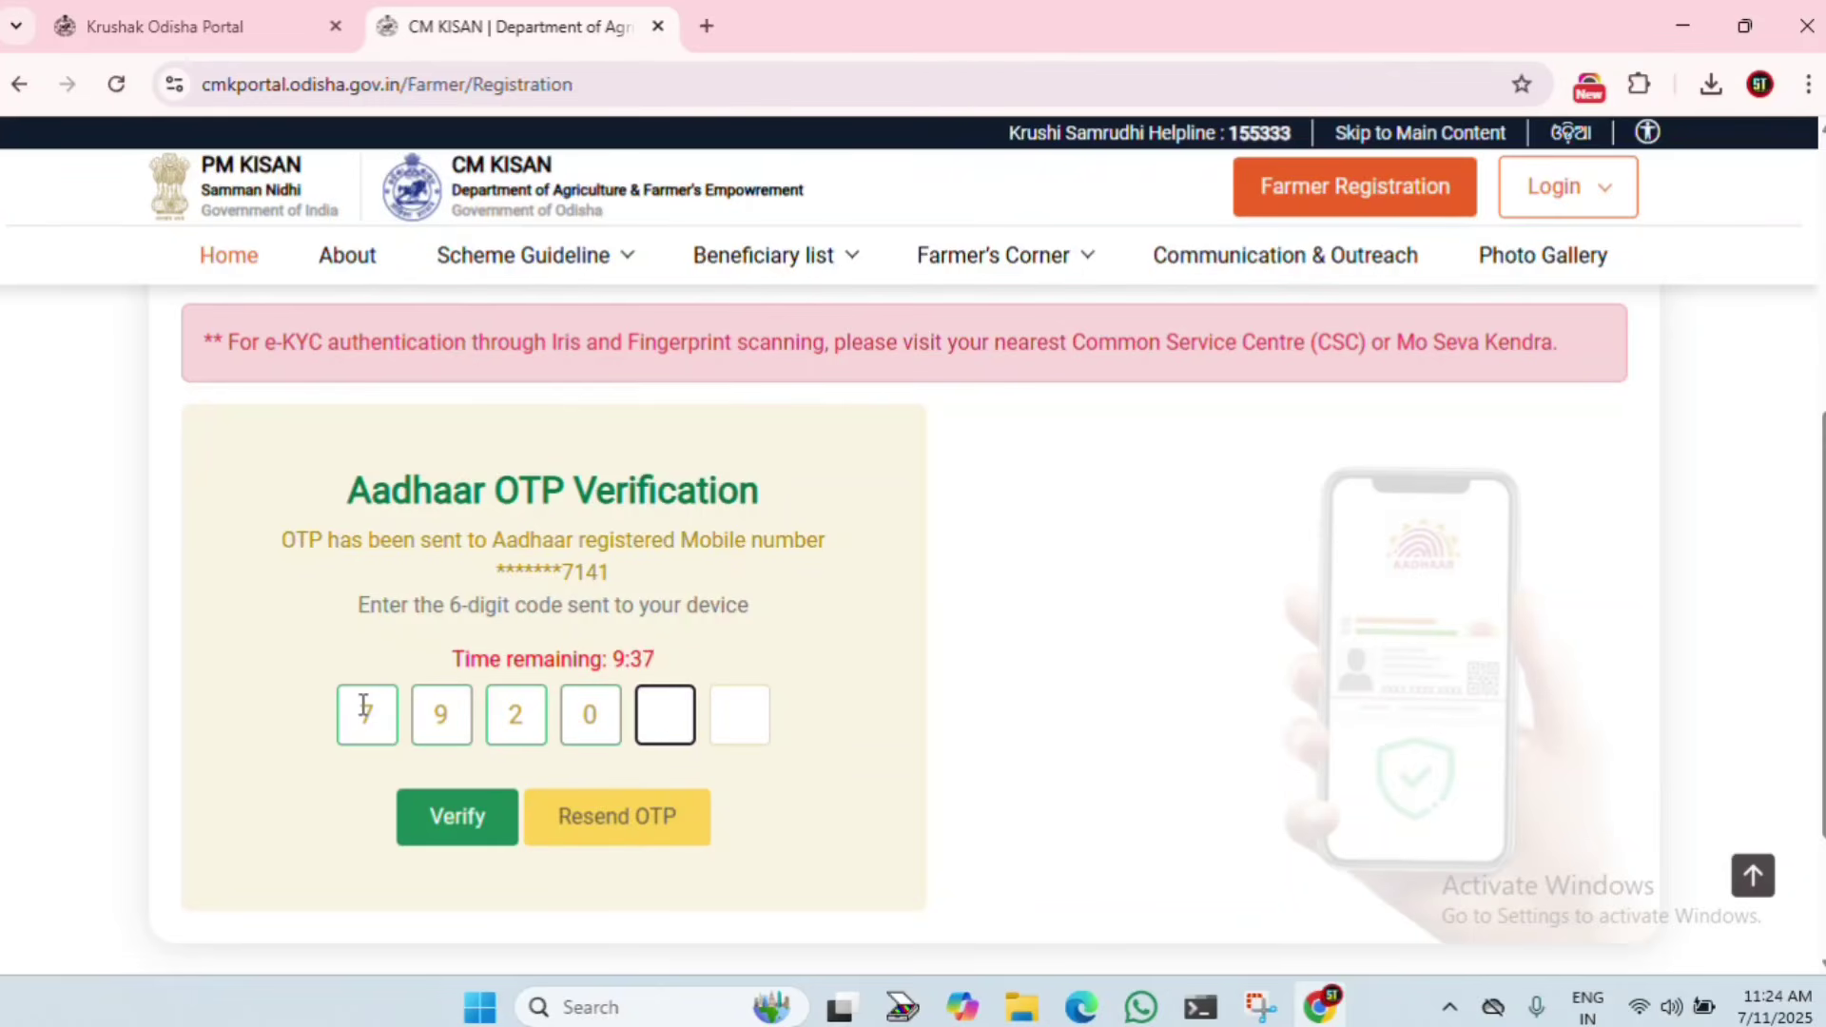
pyautogui.click(451, 826)
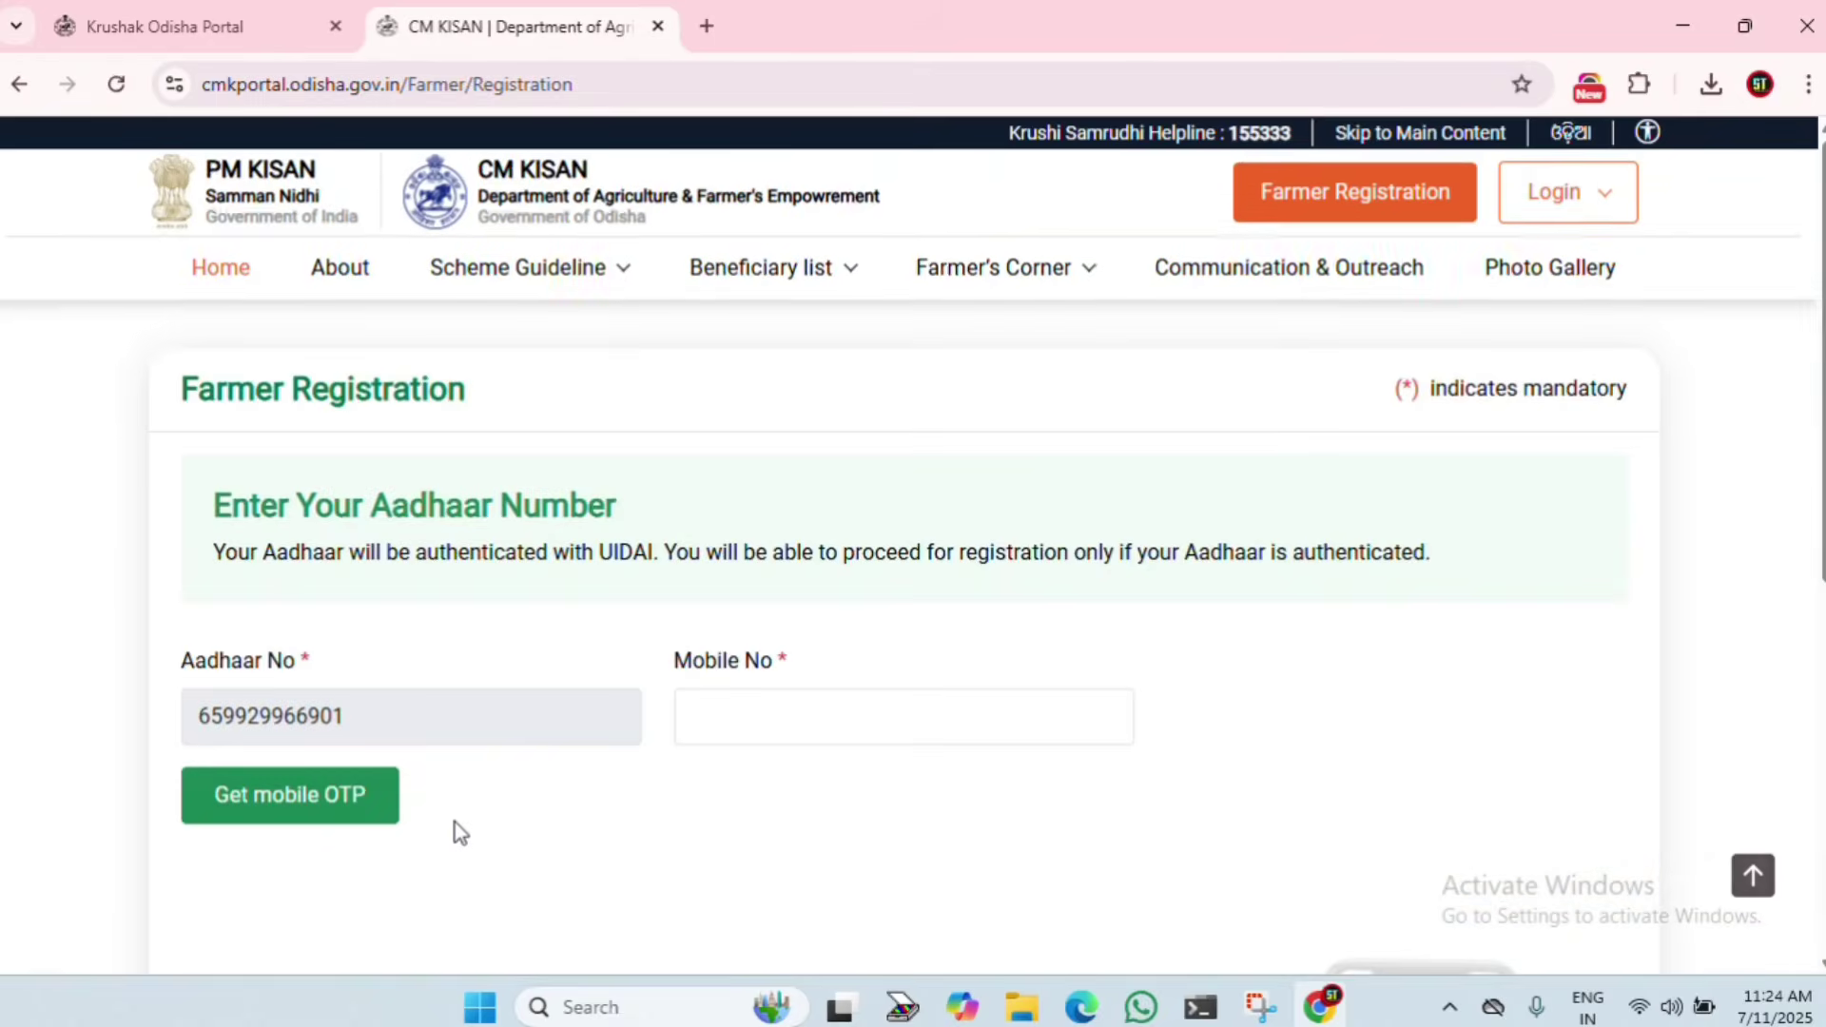
# Enter the farmer's mobile number in the registration form and request the mobile OTP
pyautogui.click(824, 717)
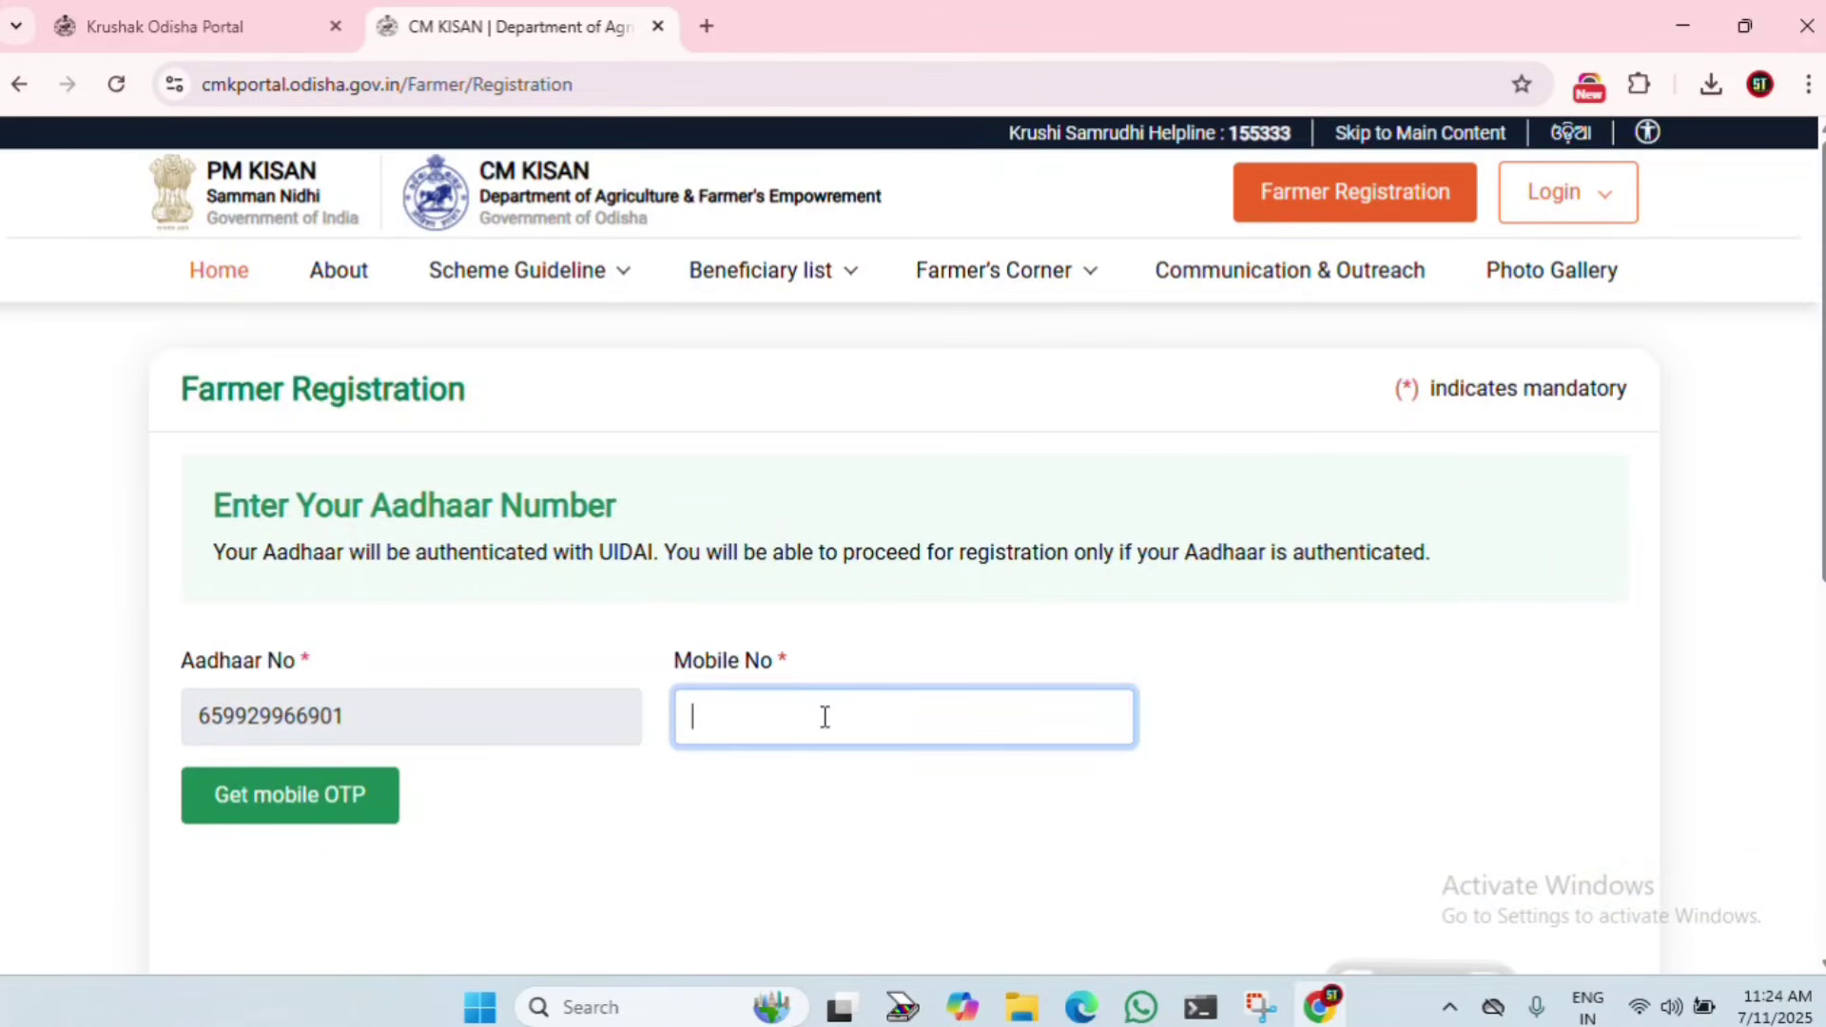
pyautogui.click(304, 795)
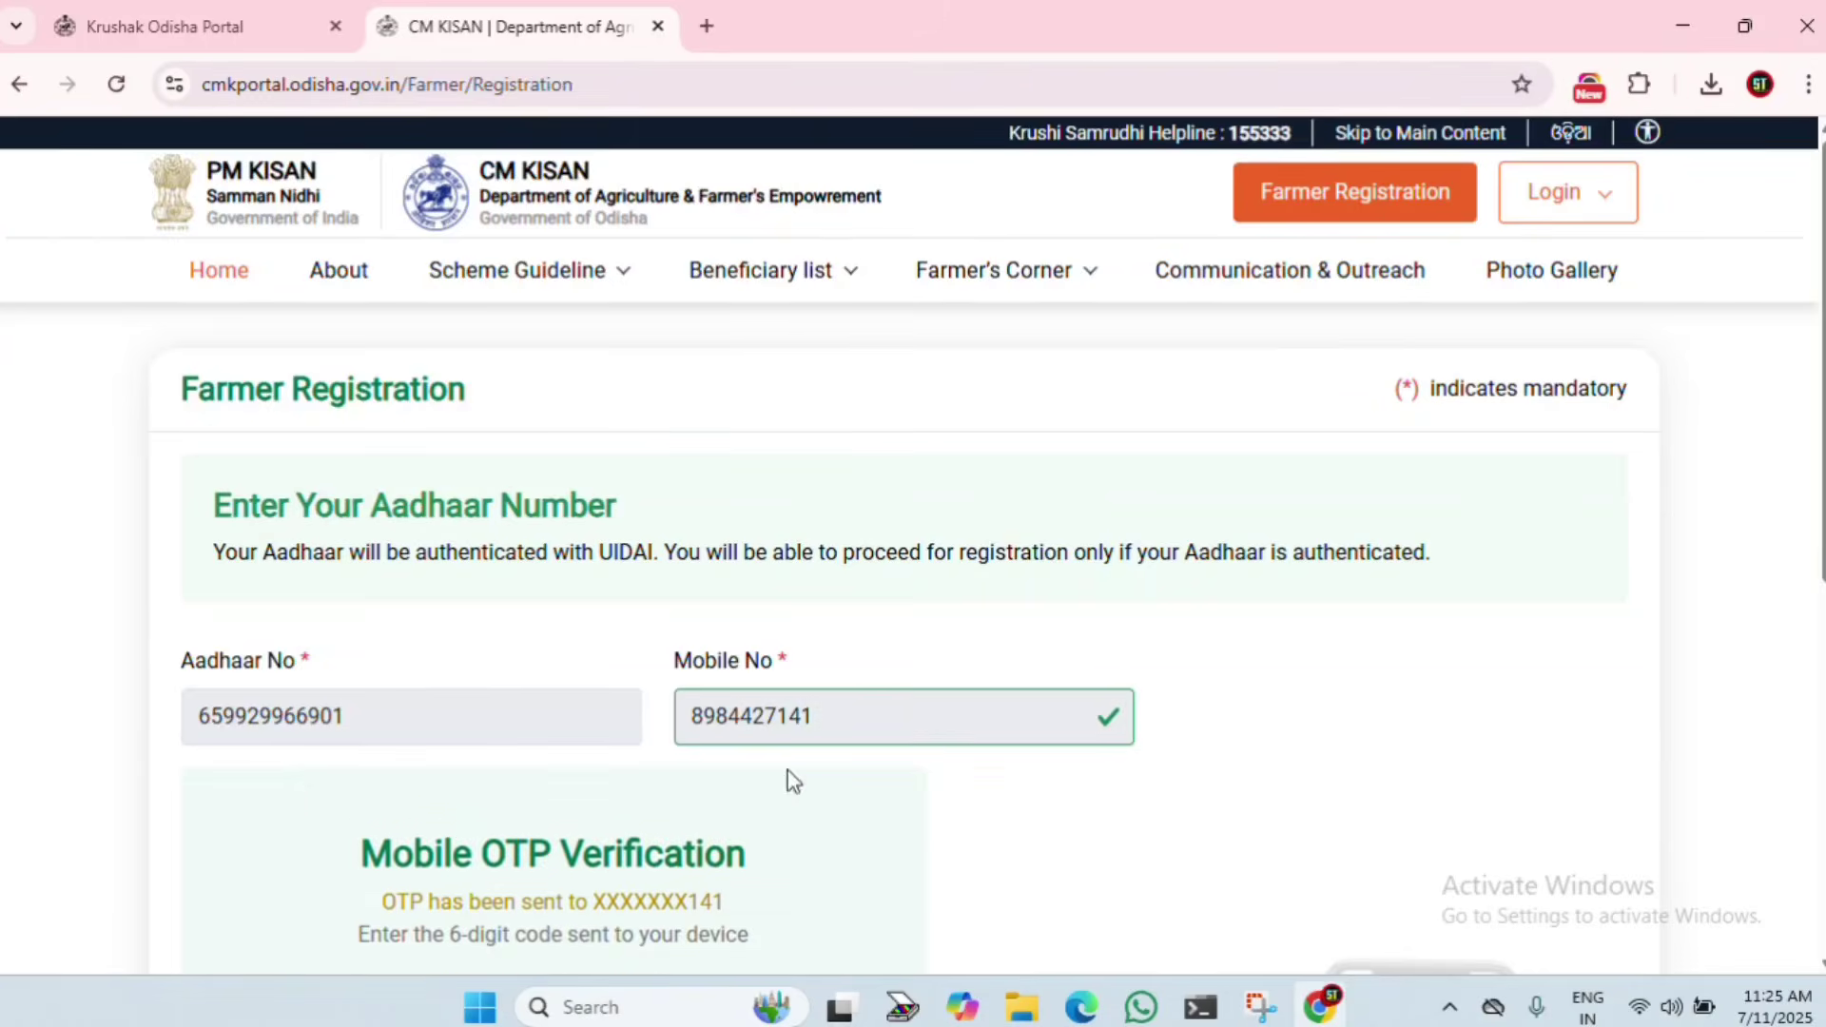
# Enter the six-digit mobile OTP for the farmer's number and verify it
pyautogui.scroll(-3, 761, 768)
pyautogui.click(376, 773)
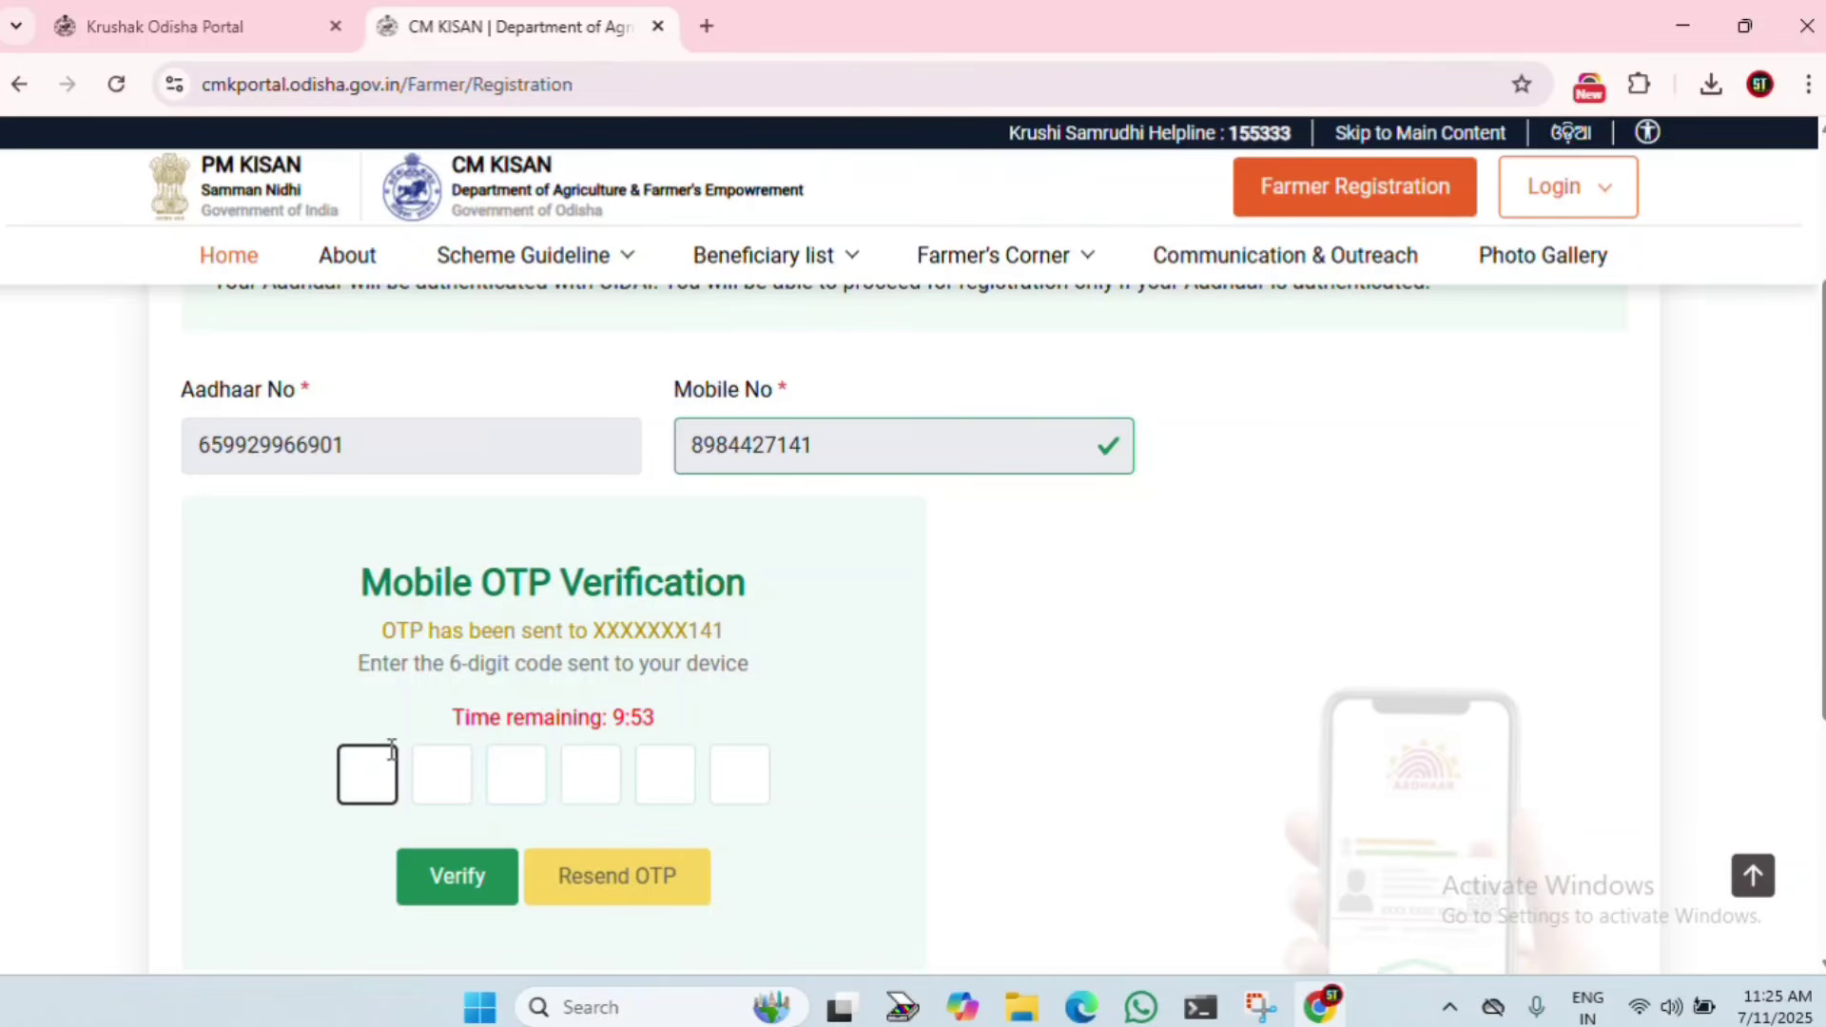
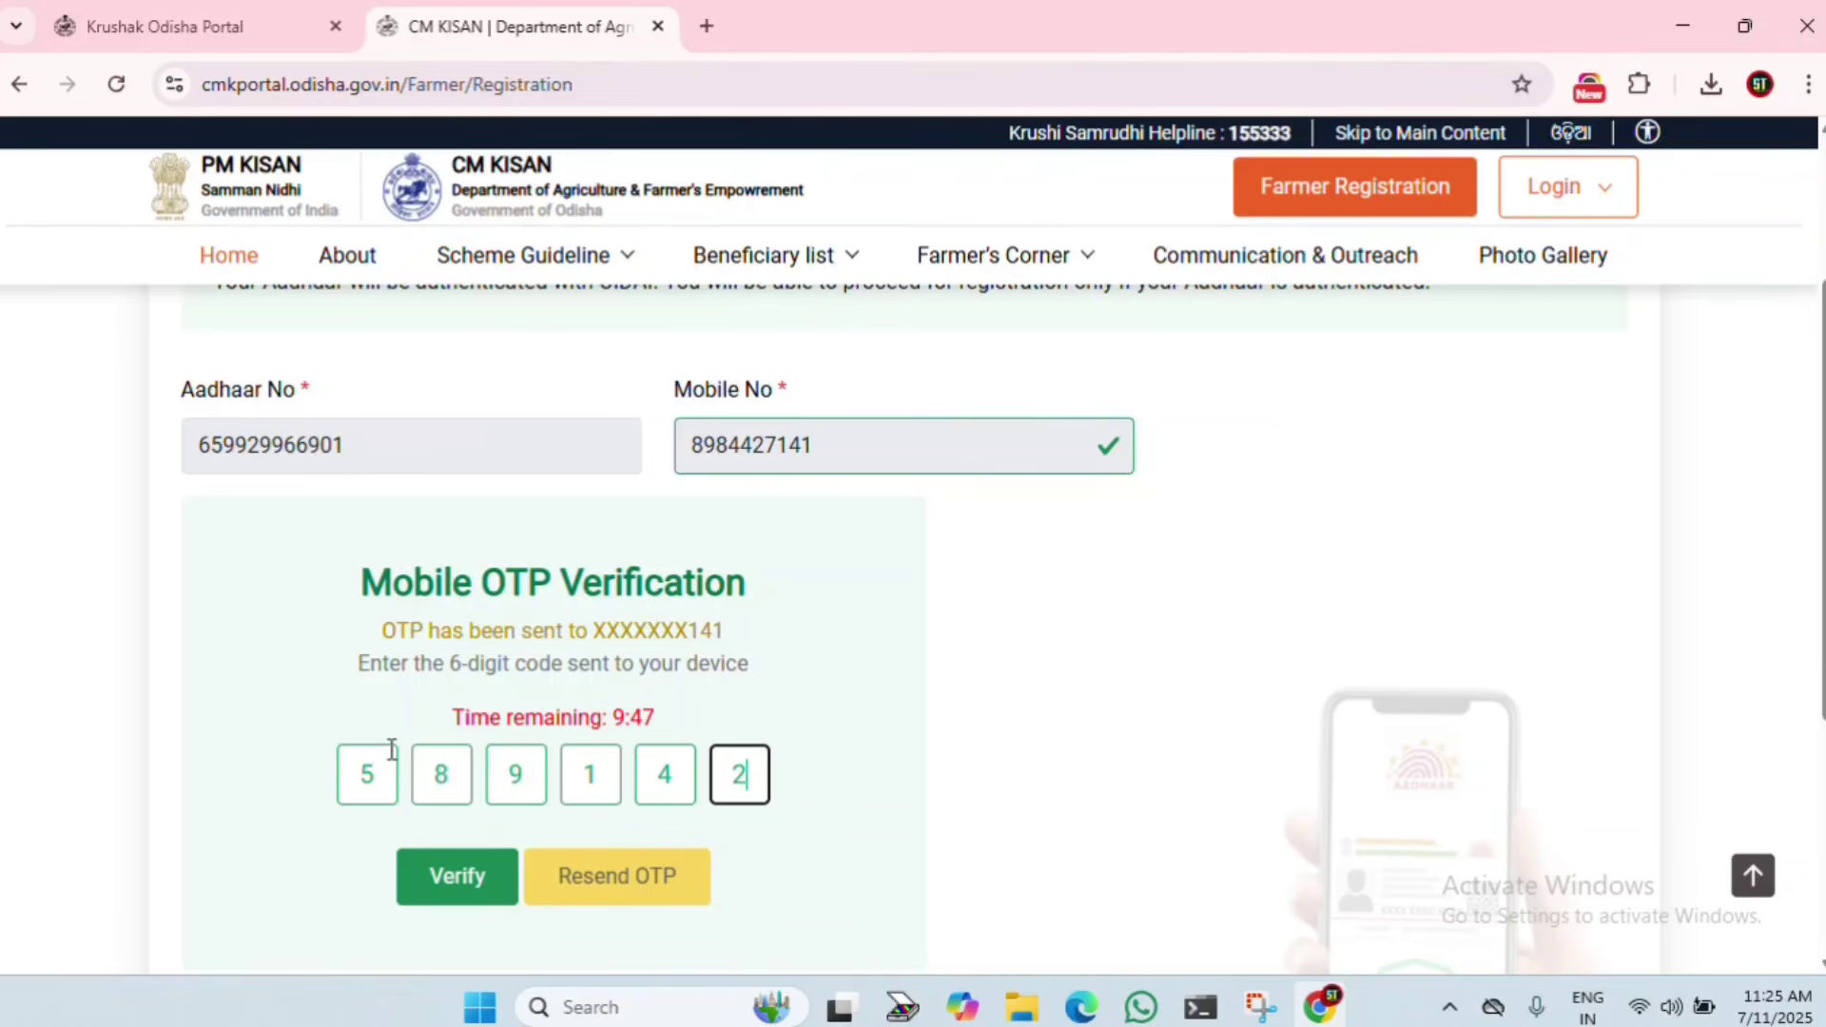
pyautogui.click(452, 876)
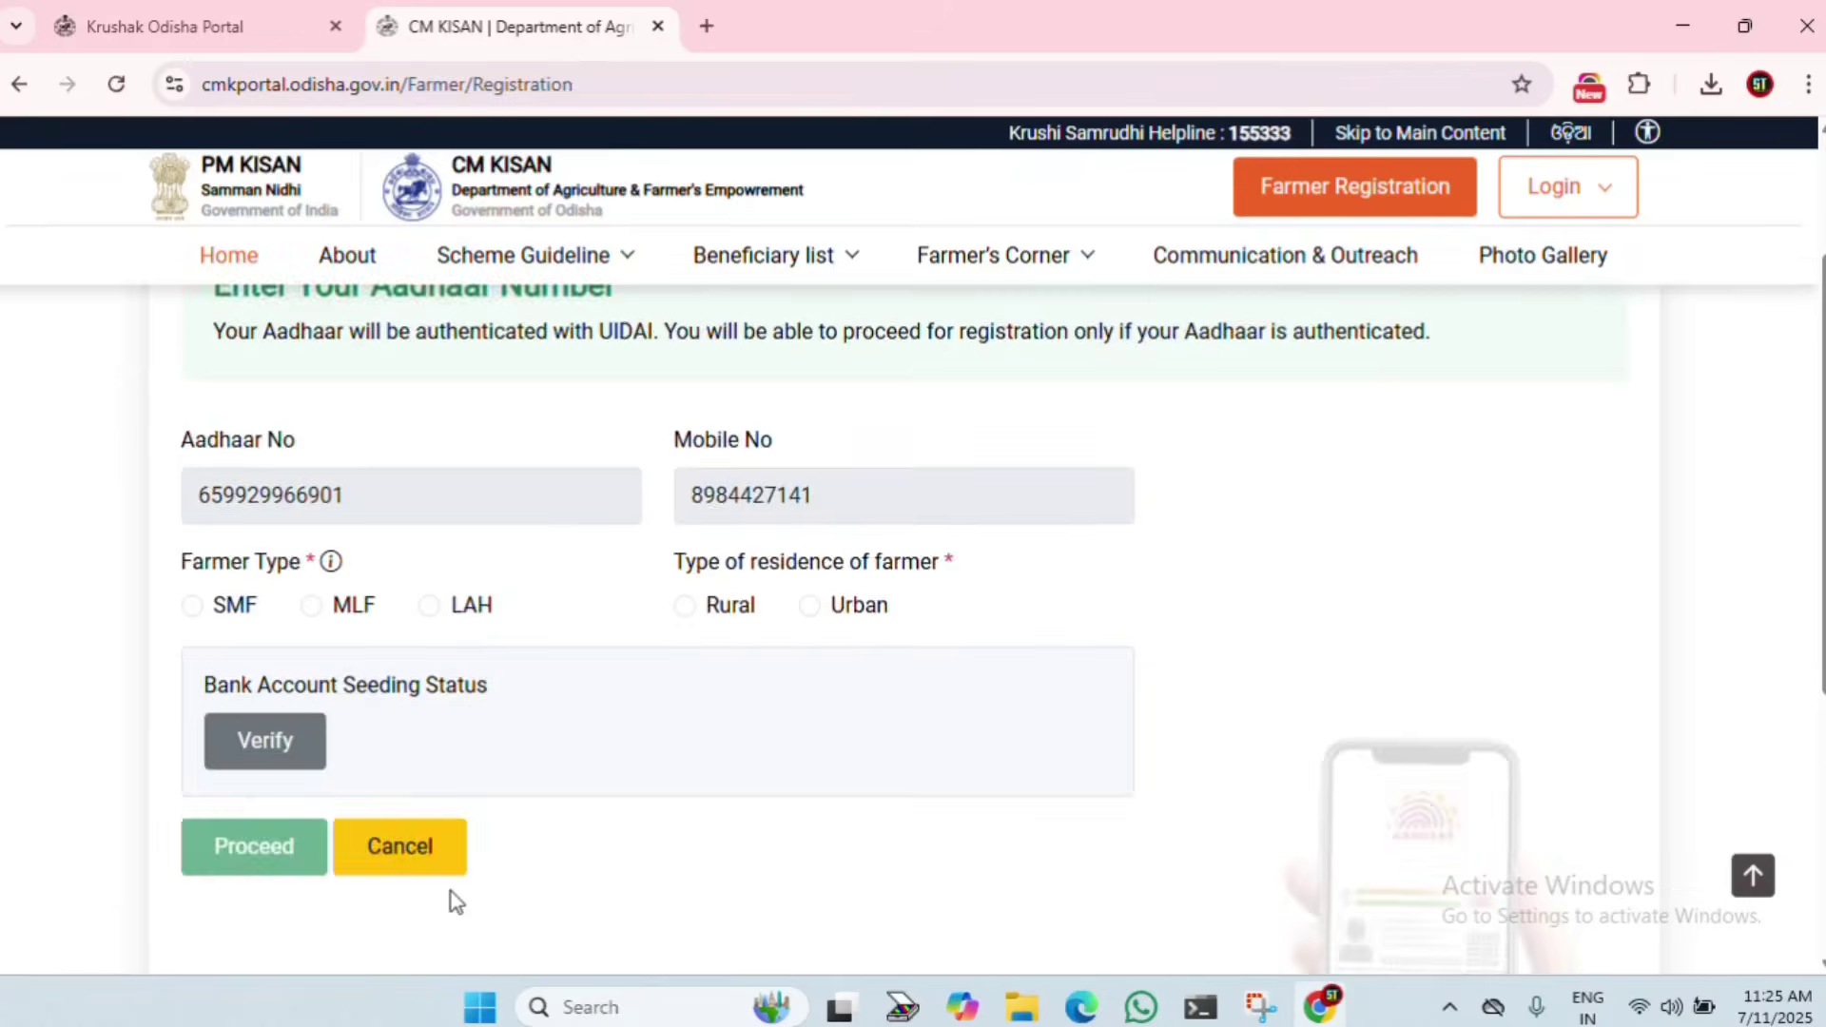
# Set the farmer type to SMF and the type of residence to Rural
pyautogui.scroll(-3, 454, 894)
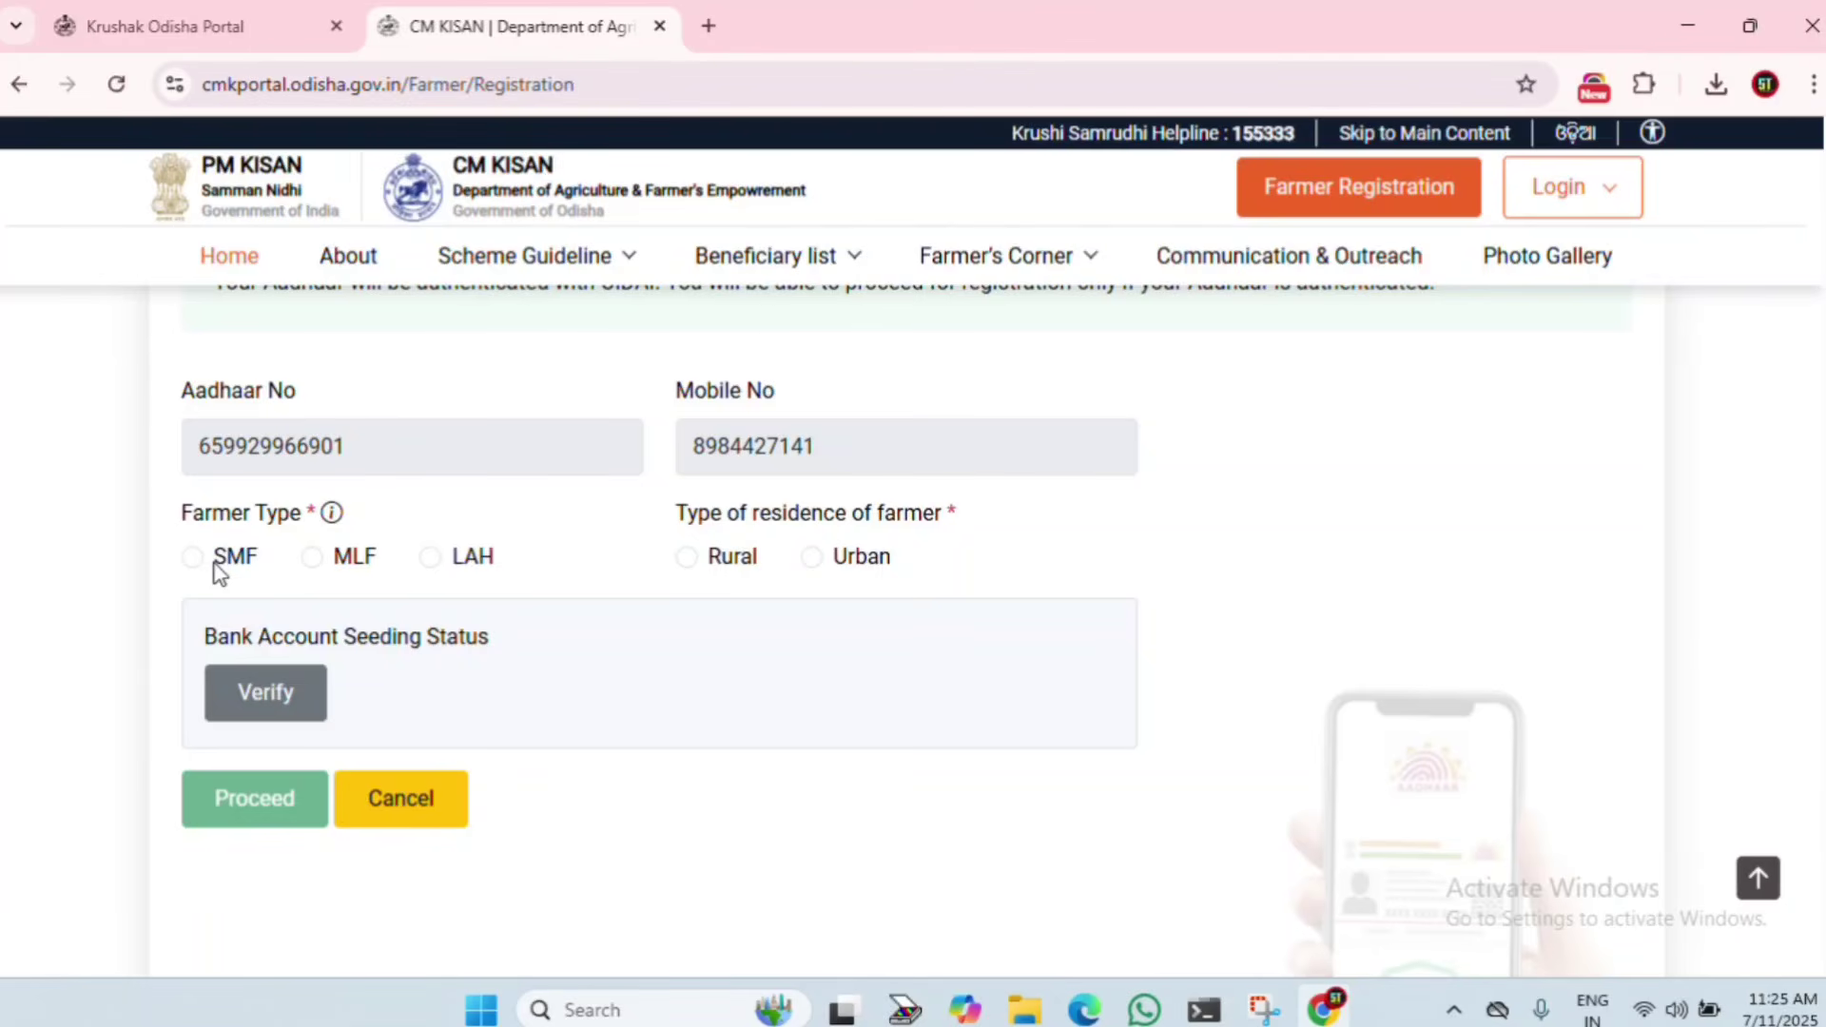
pyautogui.click(215, 561)
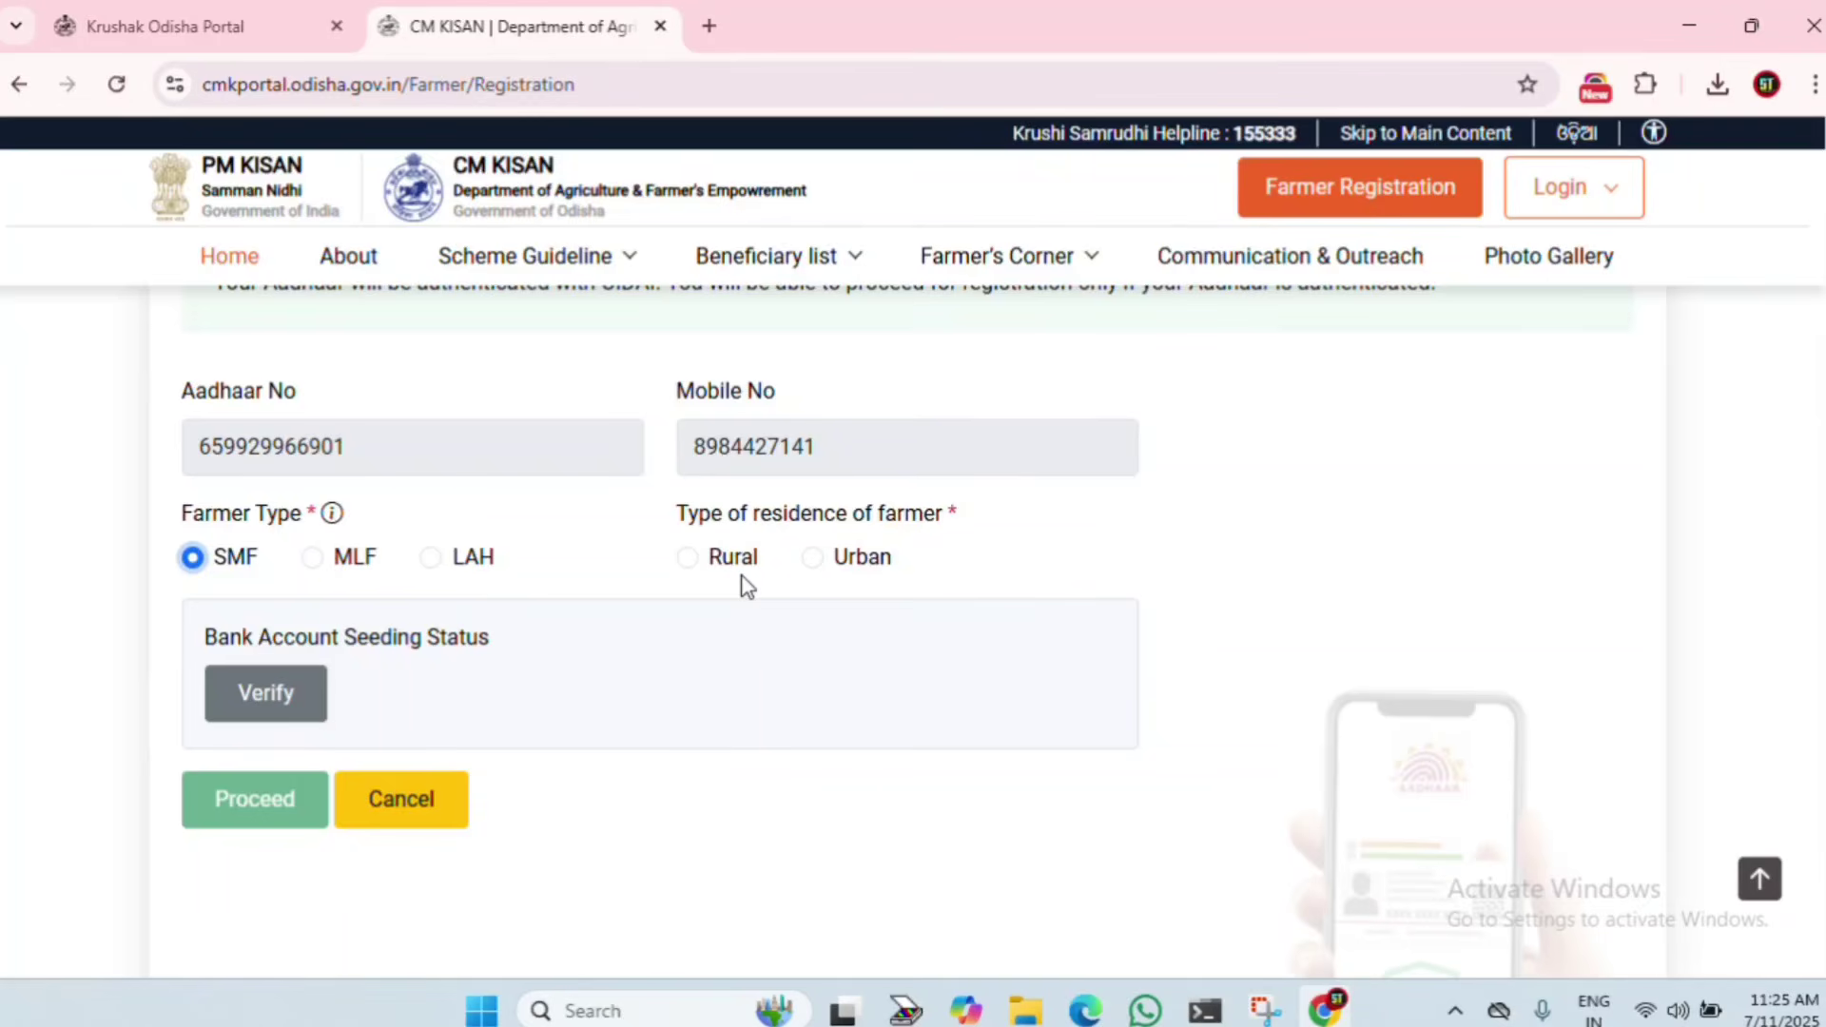
pyautogui.click(735, 559)
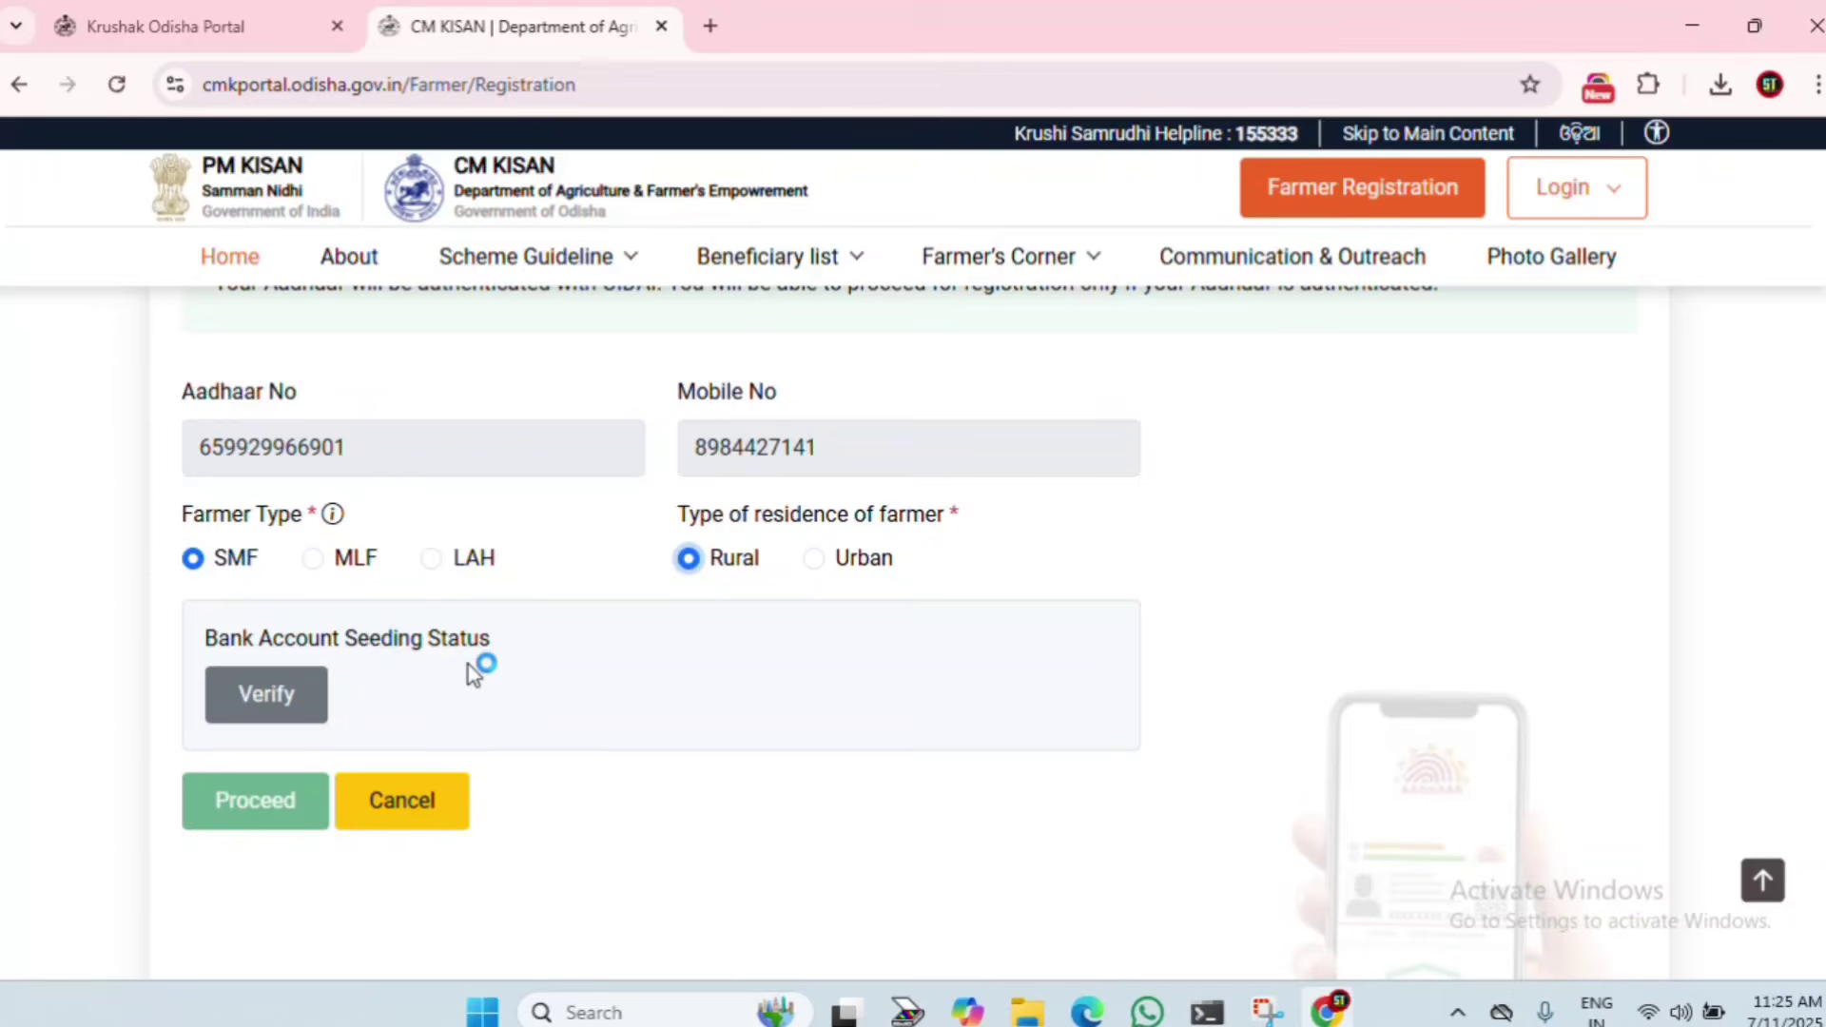
# Verify the farmer's bank account seeding status and proceed to the detailed registration form
pyautogui.click(278, 700)
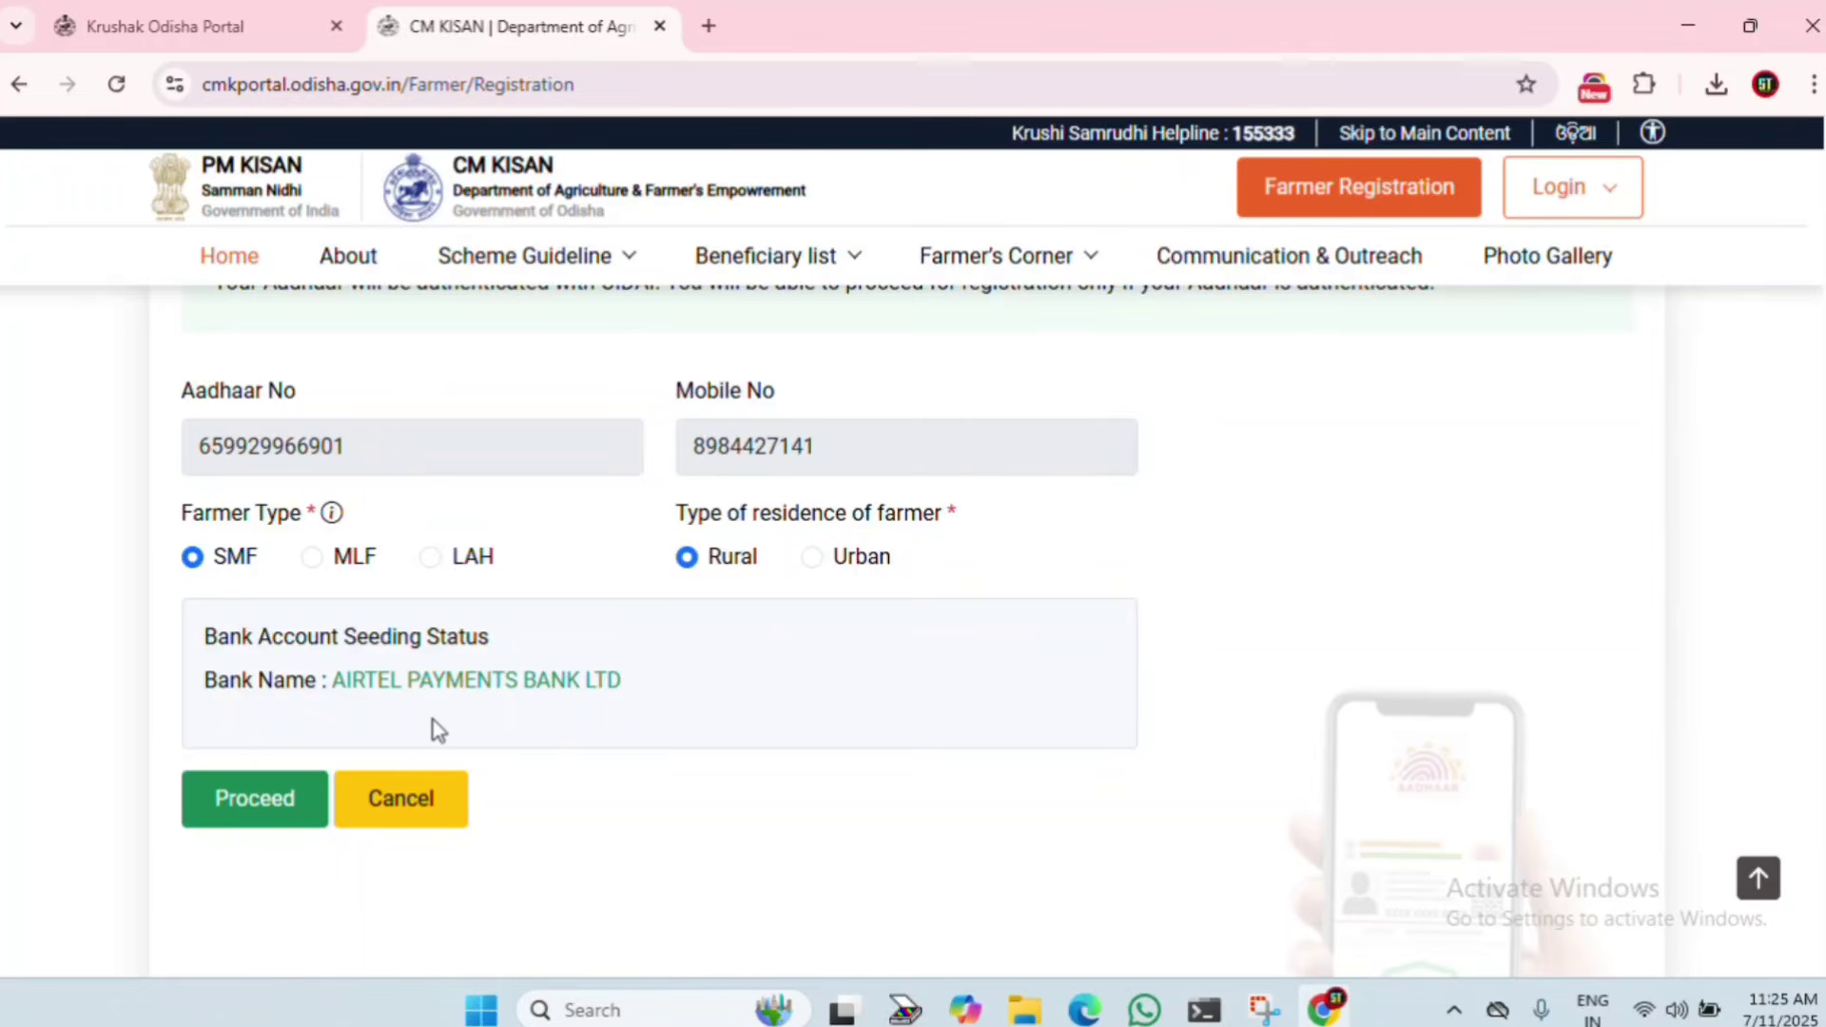
pyautogui.click(240, 803)
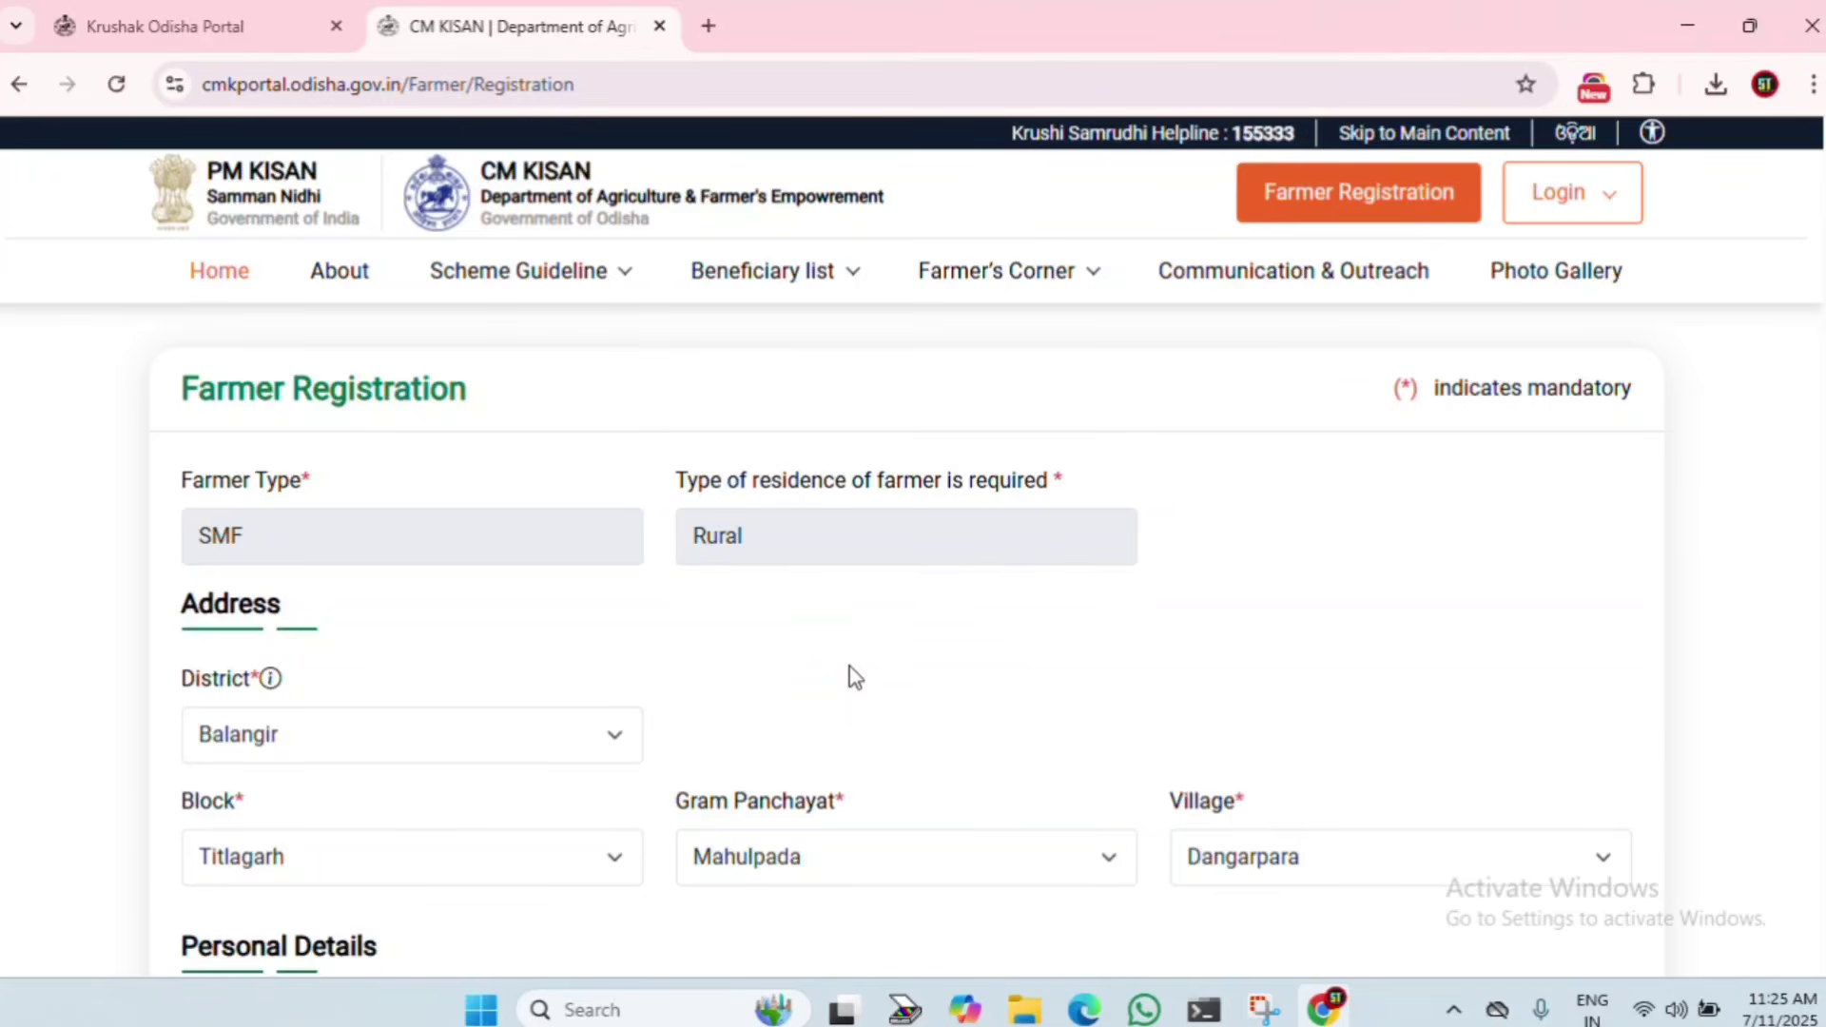
# Enter the father's, mother's or husband's name in the personal details and set the category to OBC
pyautogui.scroll(-3, 856, 677)
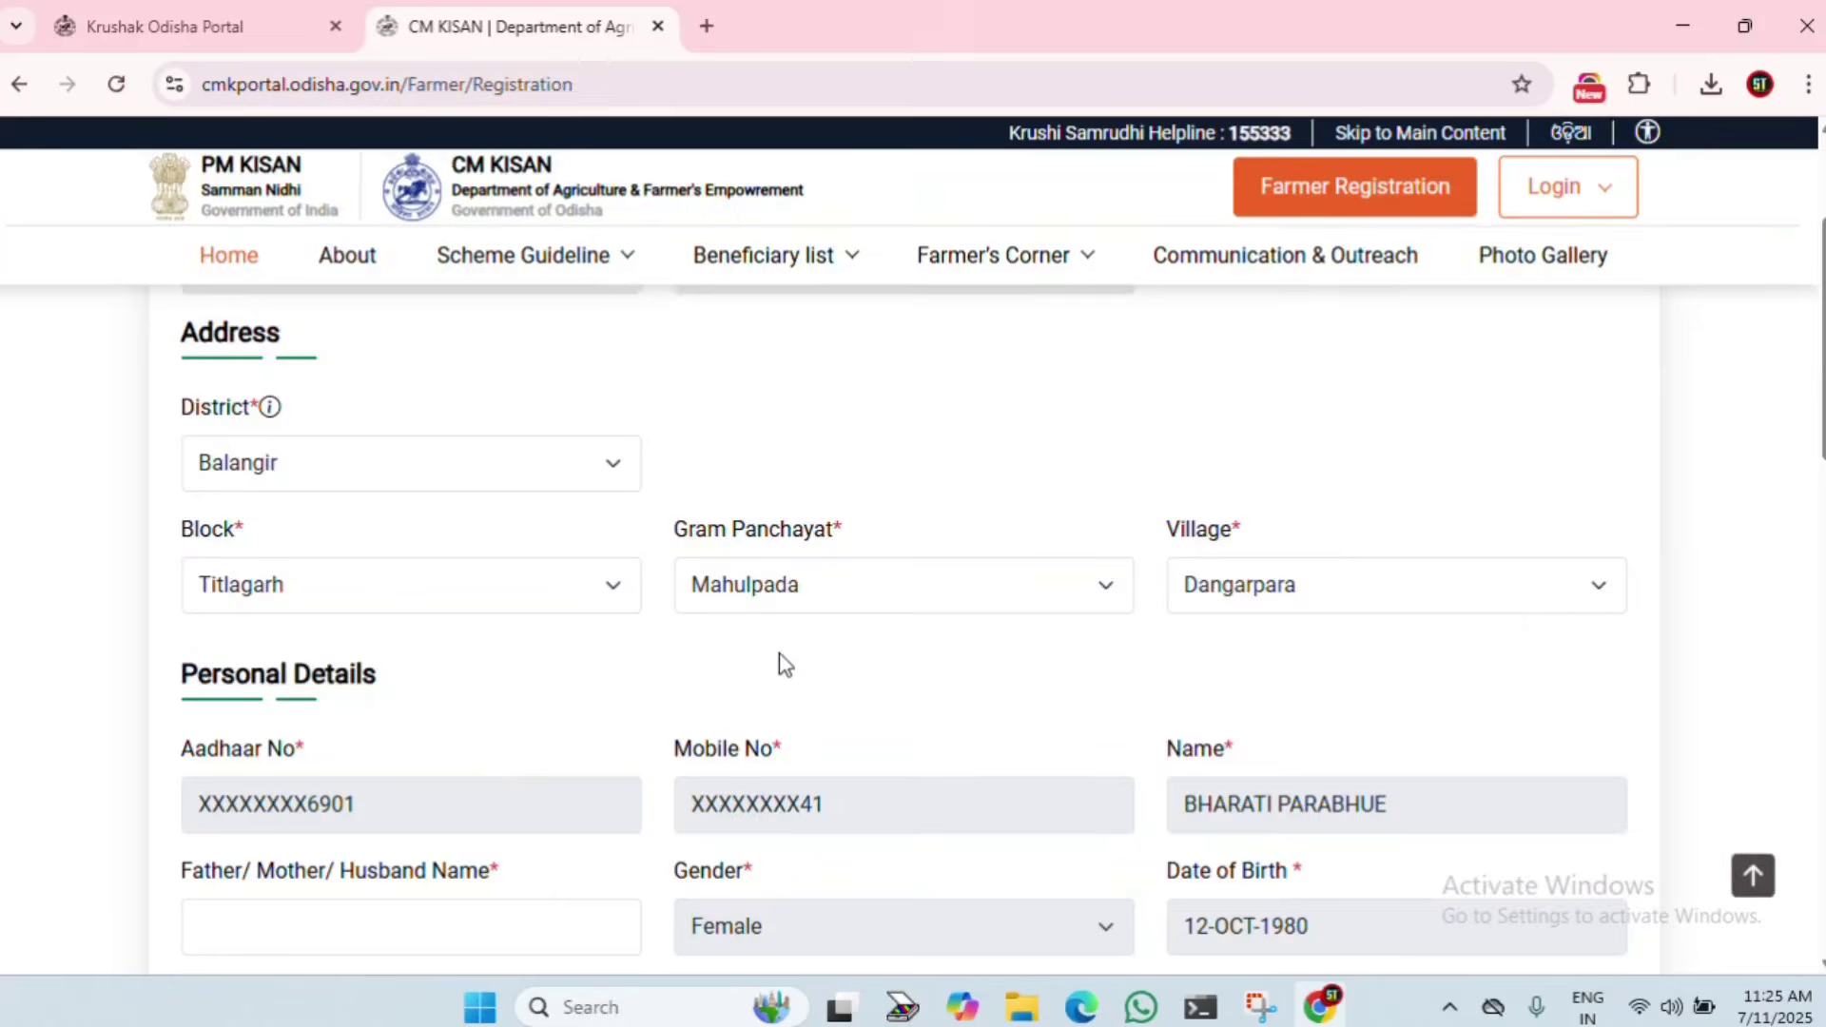
pyautogui.scroll(-3, 751, 677)
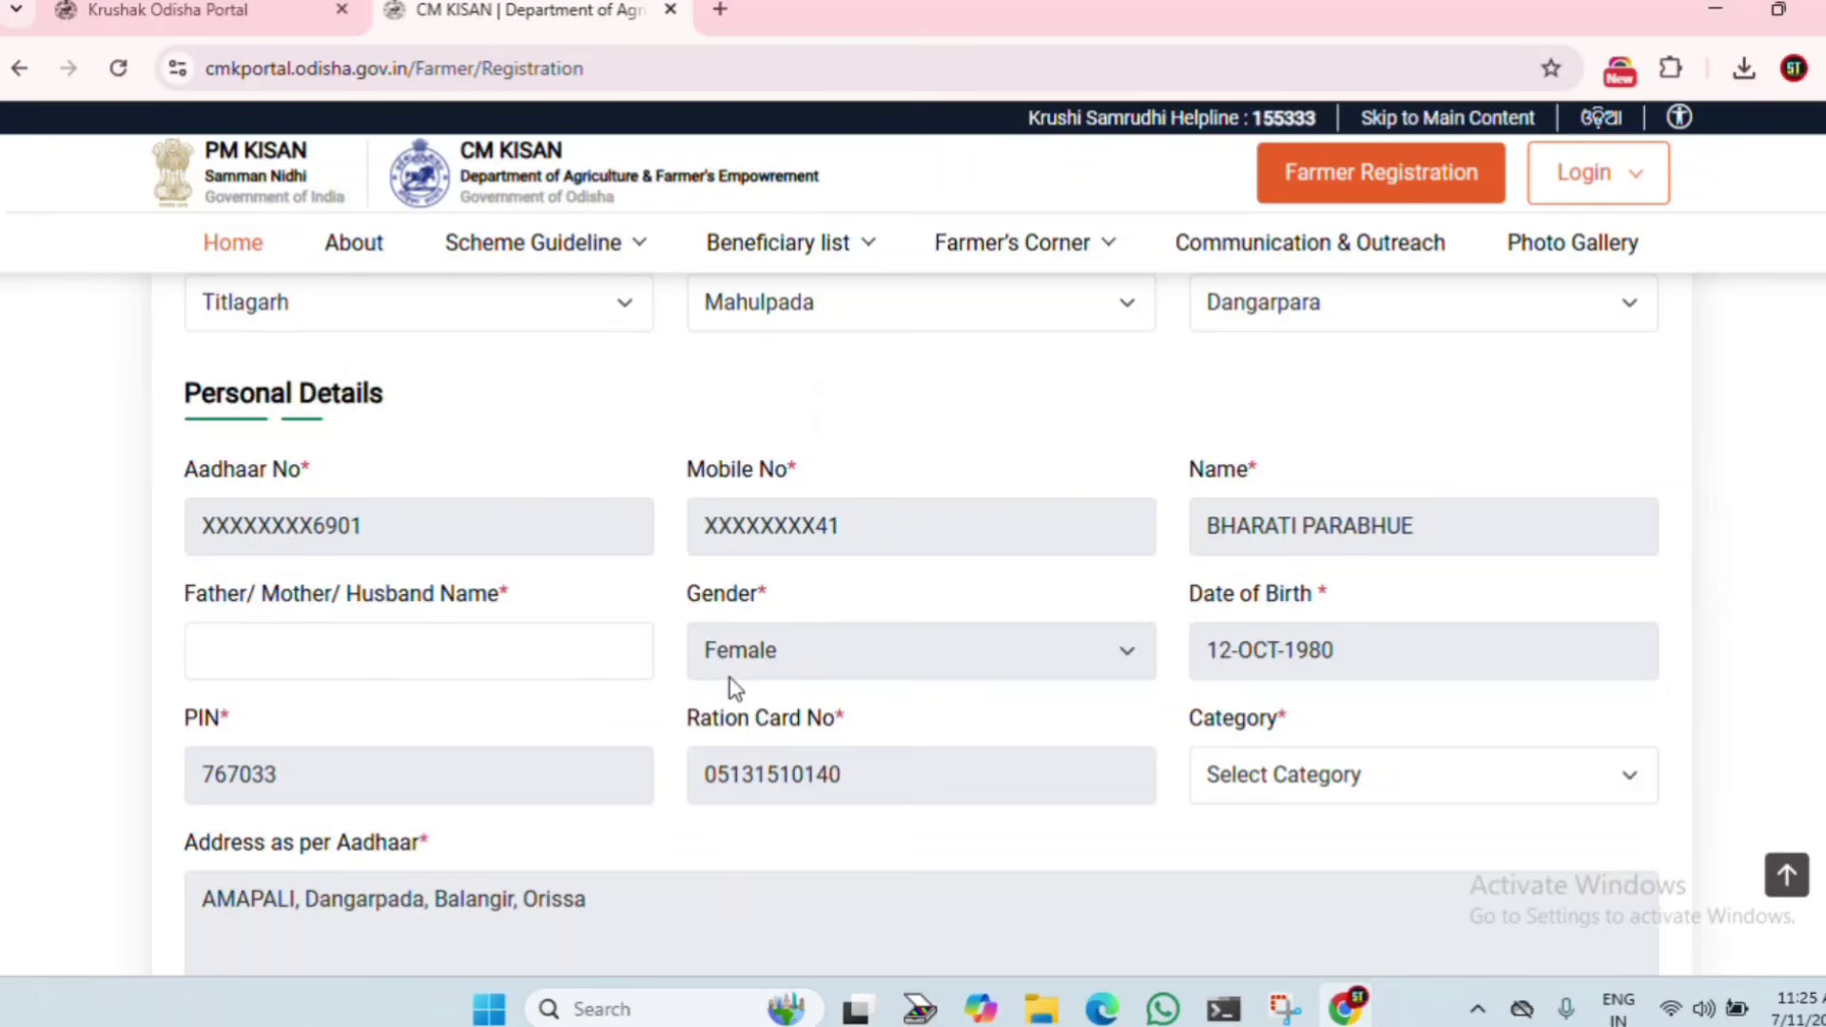
pyautogui.write('PARABHUE')
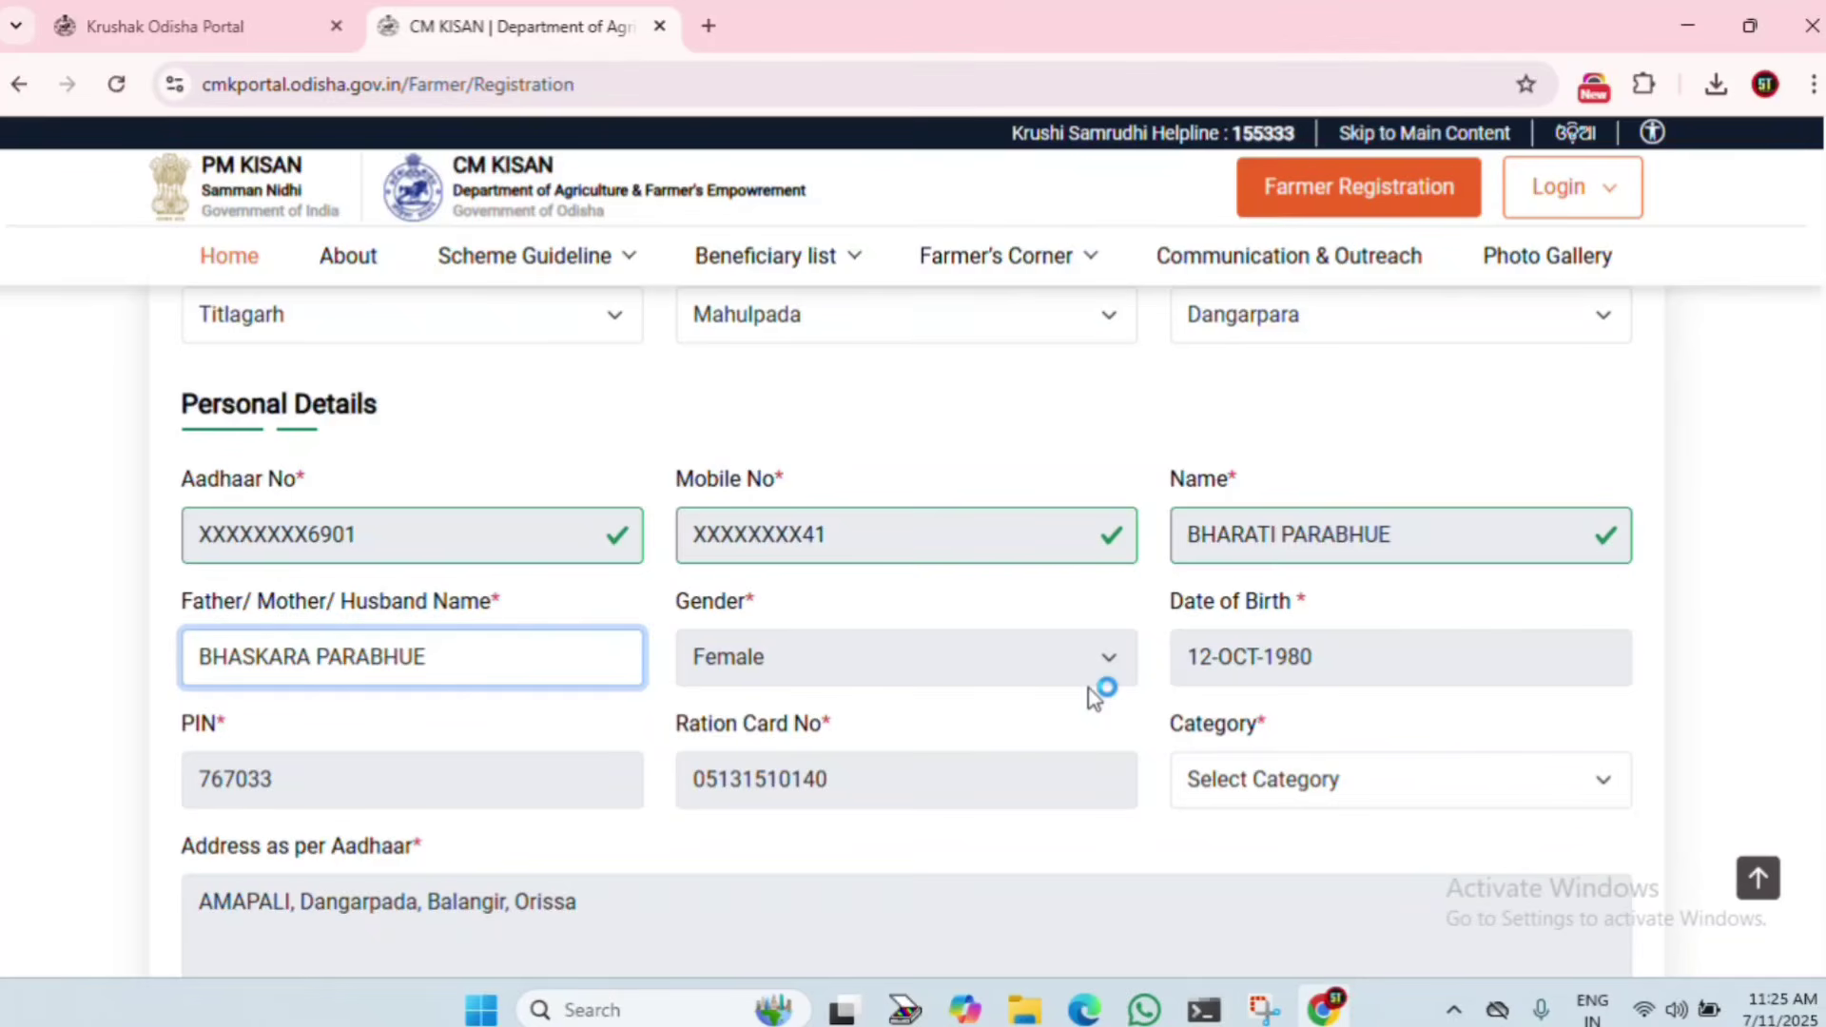
pyautogui.click(1300, 785)
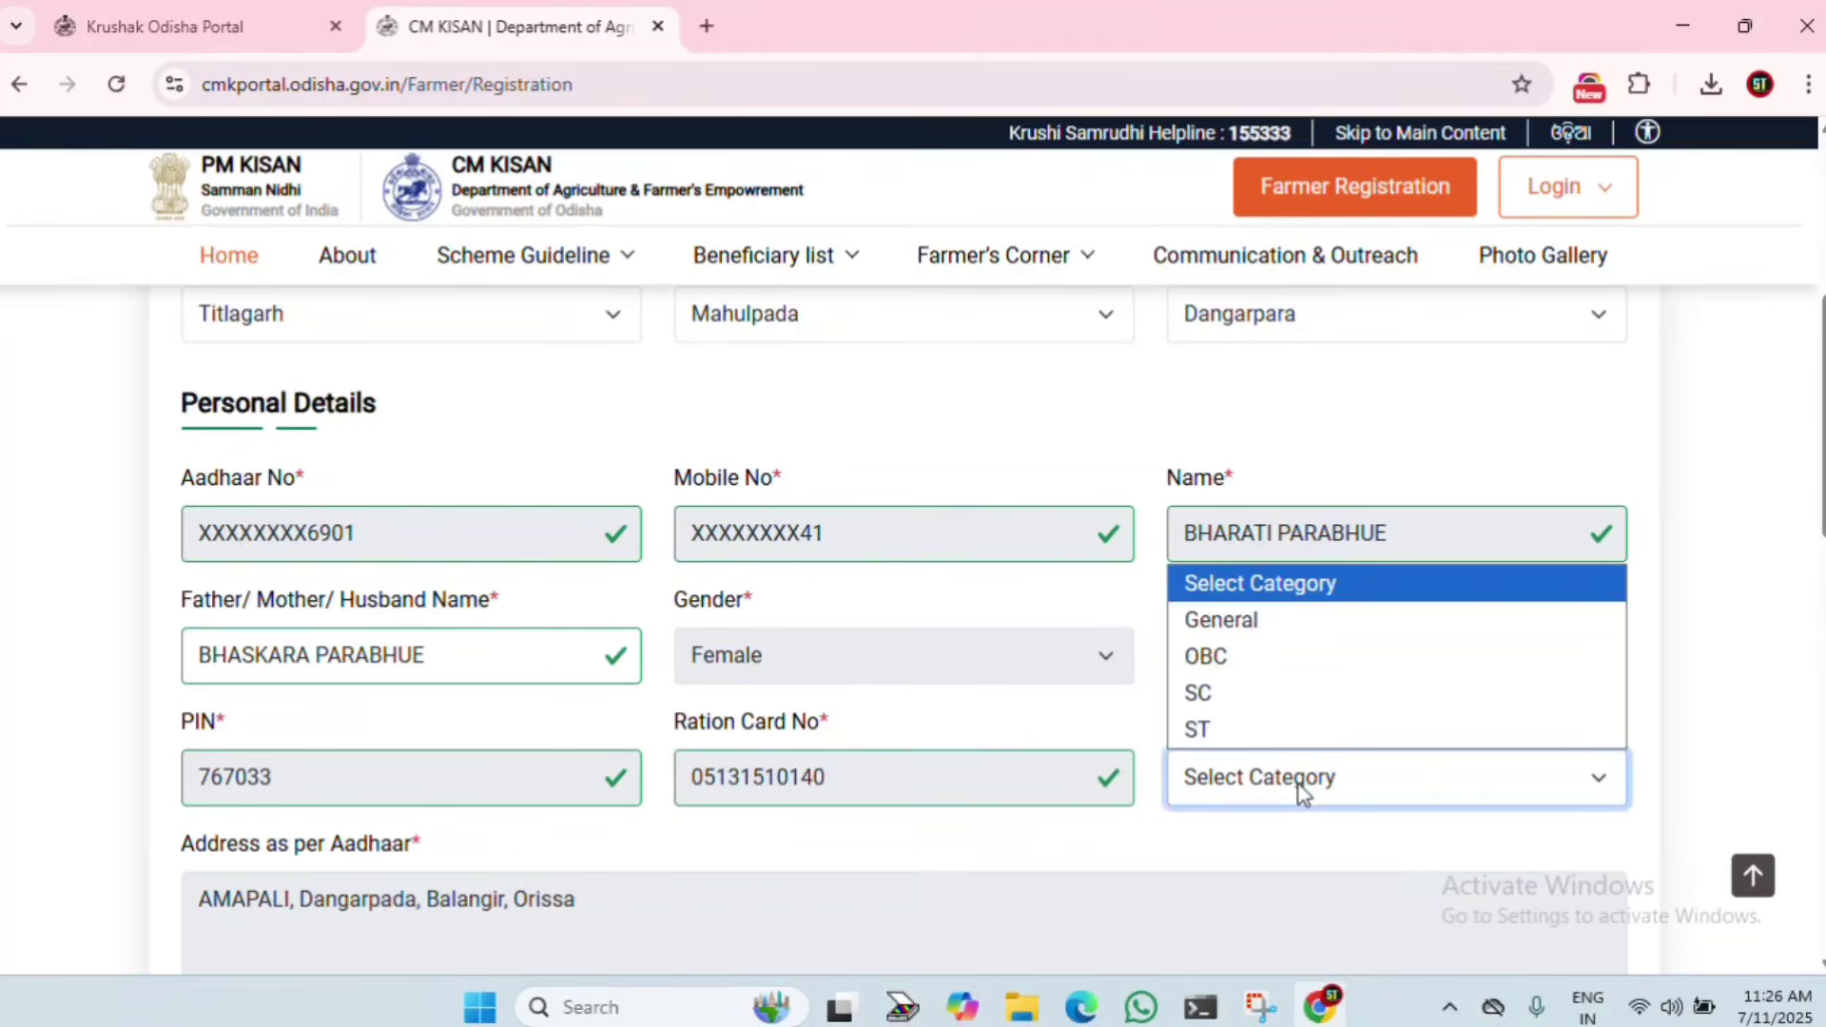
pyautogui.click(1228, 654)
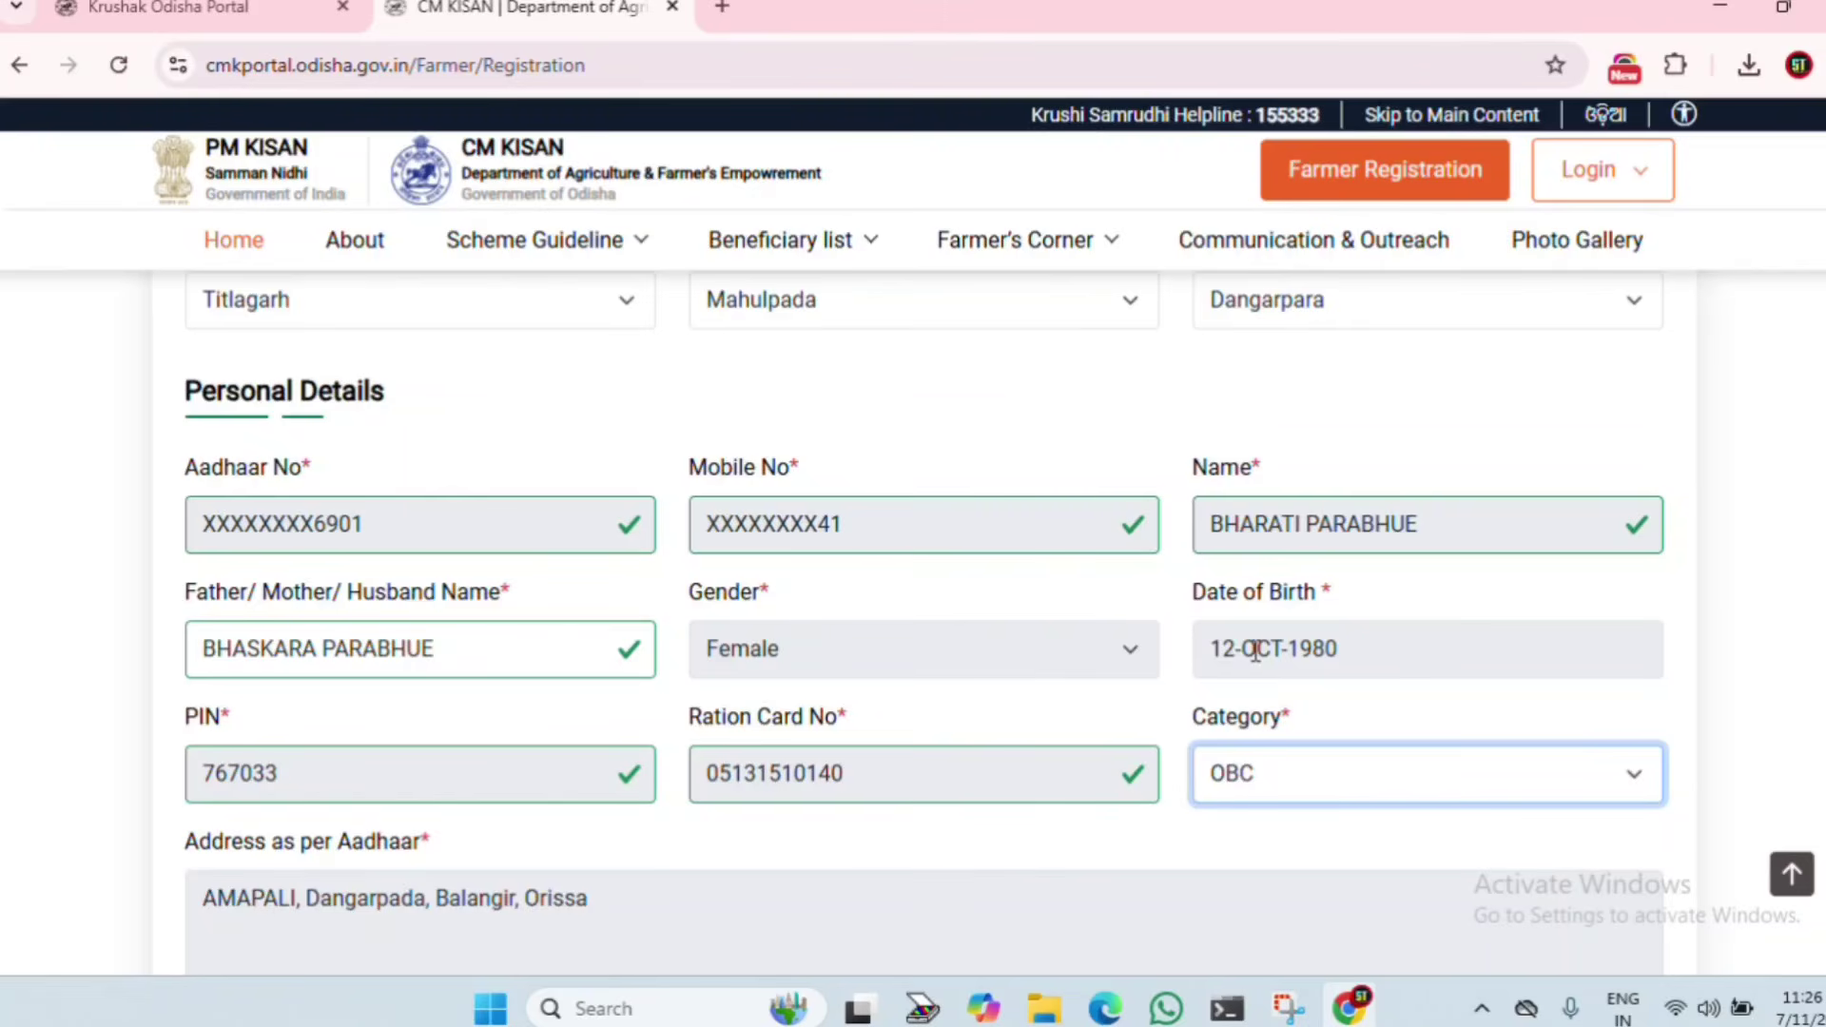
# Set the land holding ownership to Joint and check the plot's khata number, mutation date, Tehasil and RI circle
pyautogui.scroll(-3, 1284, 741)
pyautogui.scroll(-5, 832, 747)
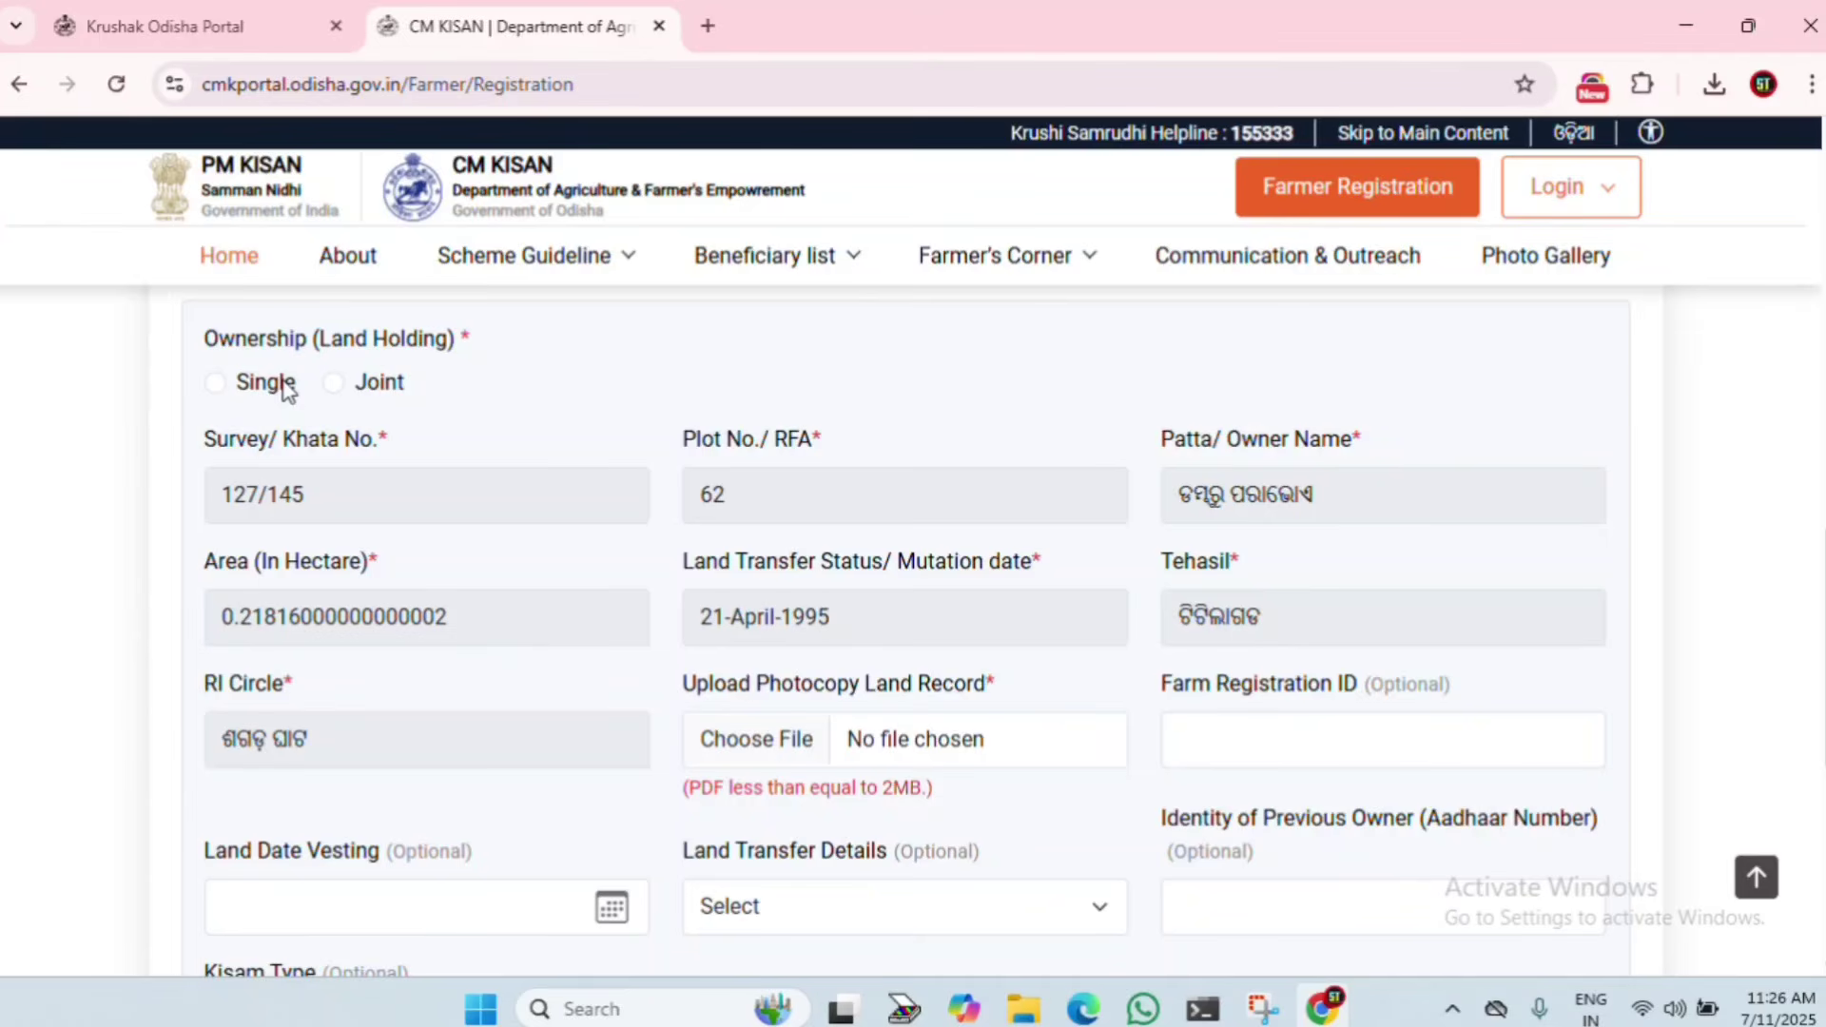
pyautogui.click(333, 383)
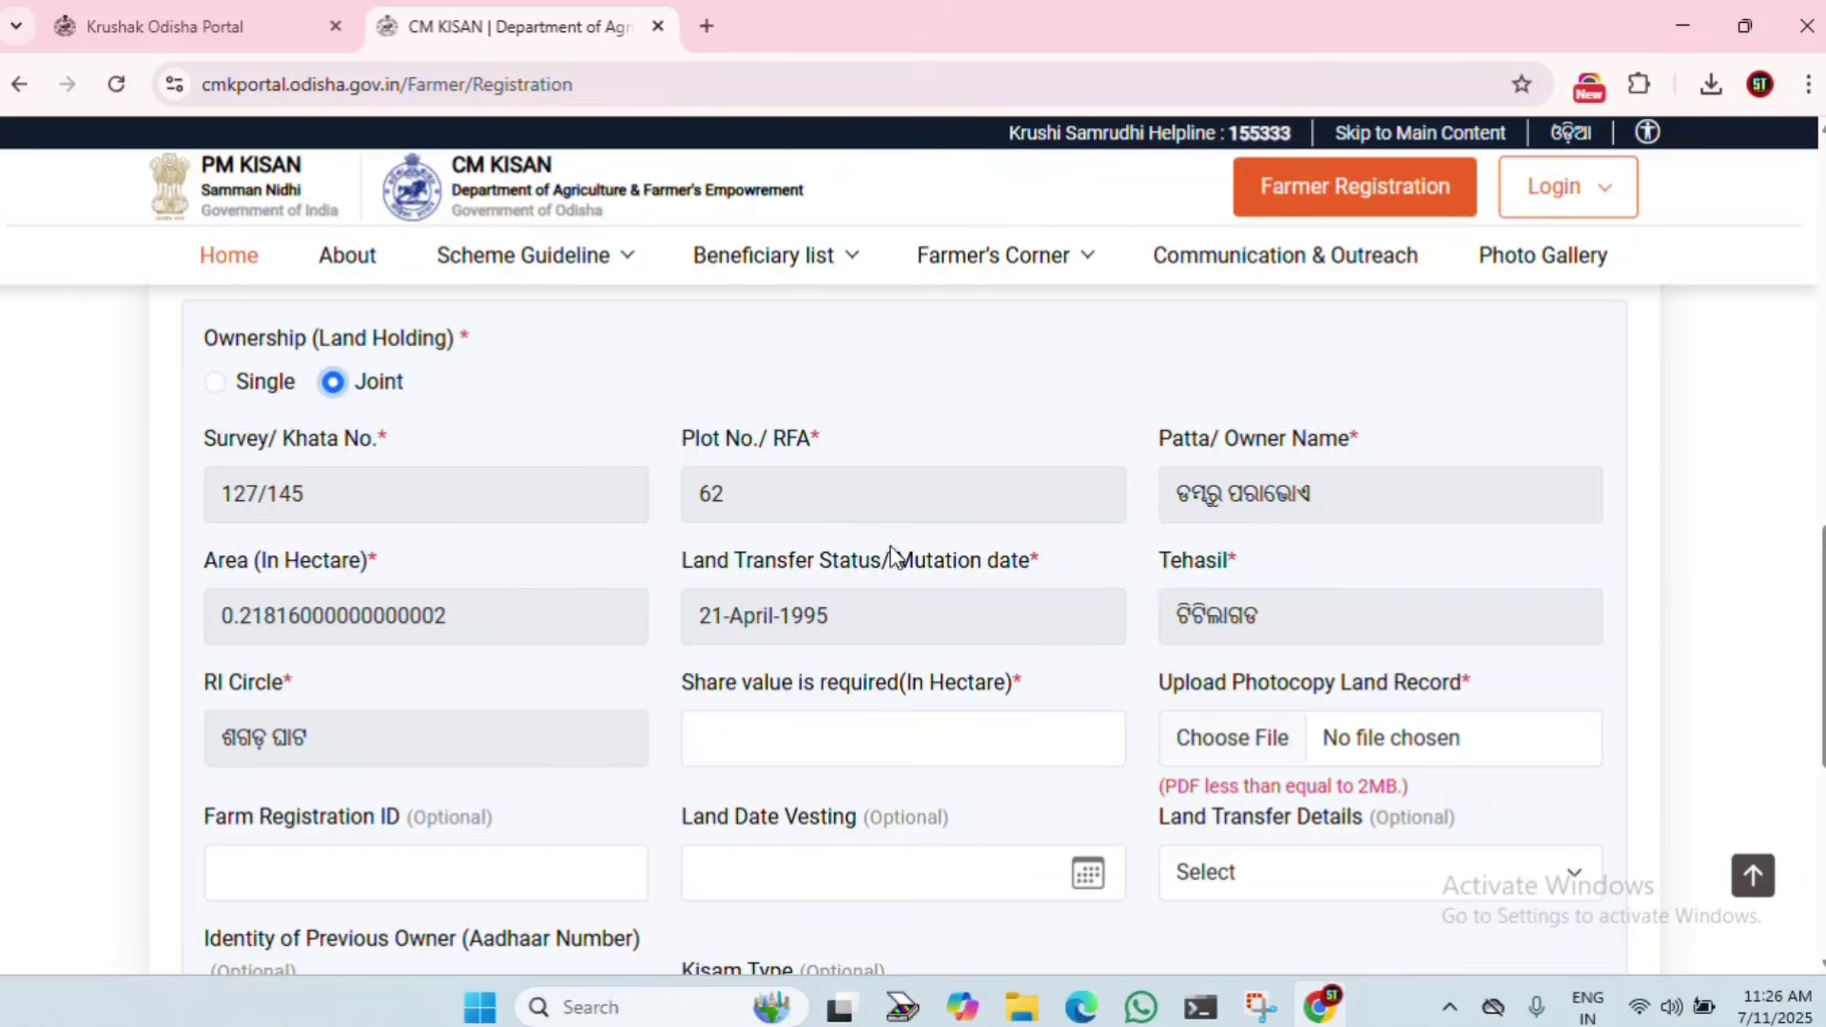
pyautogui.click(340, 495)
pyautogui.moveTo(876, 619); pyautogui.dragTo(723, 618)
pyautogui.moveTo(1272, 611); pyautogui.dragTo(1147, 625)
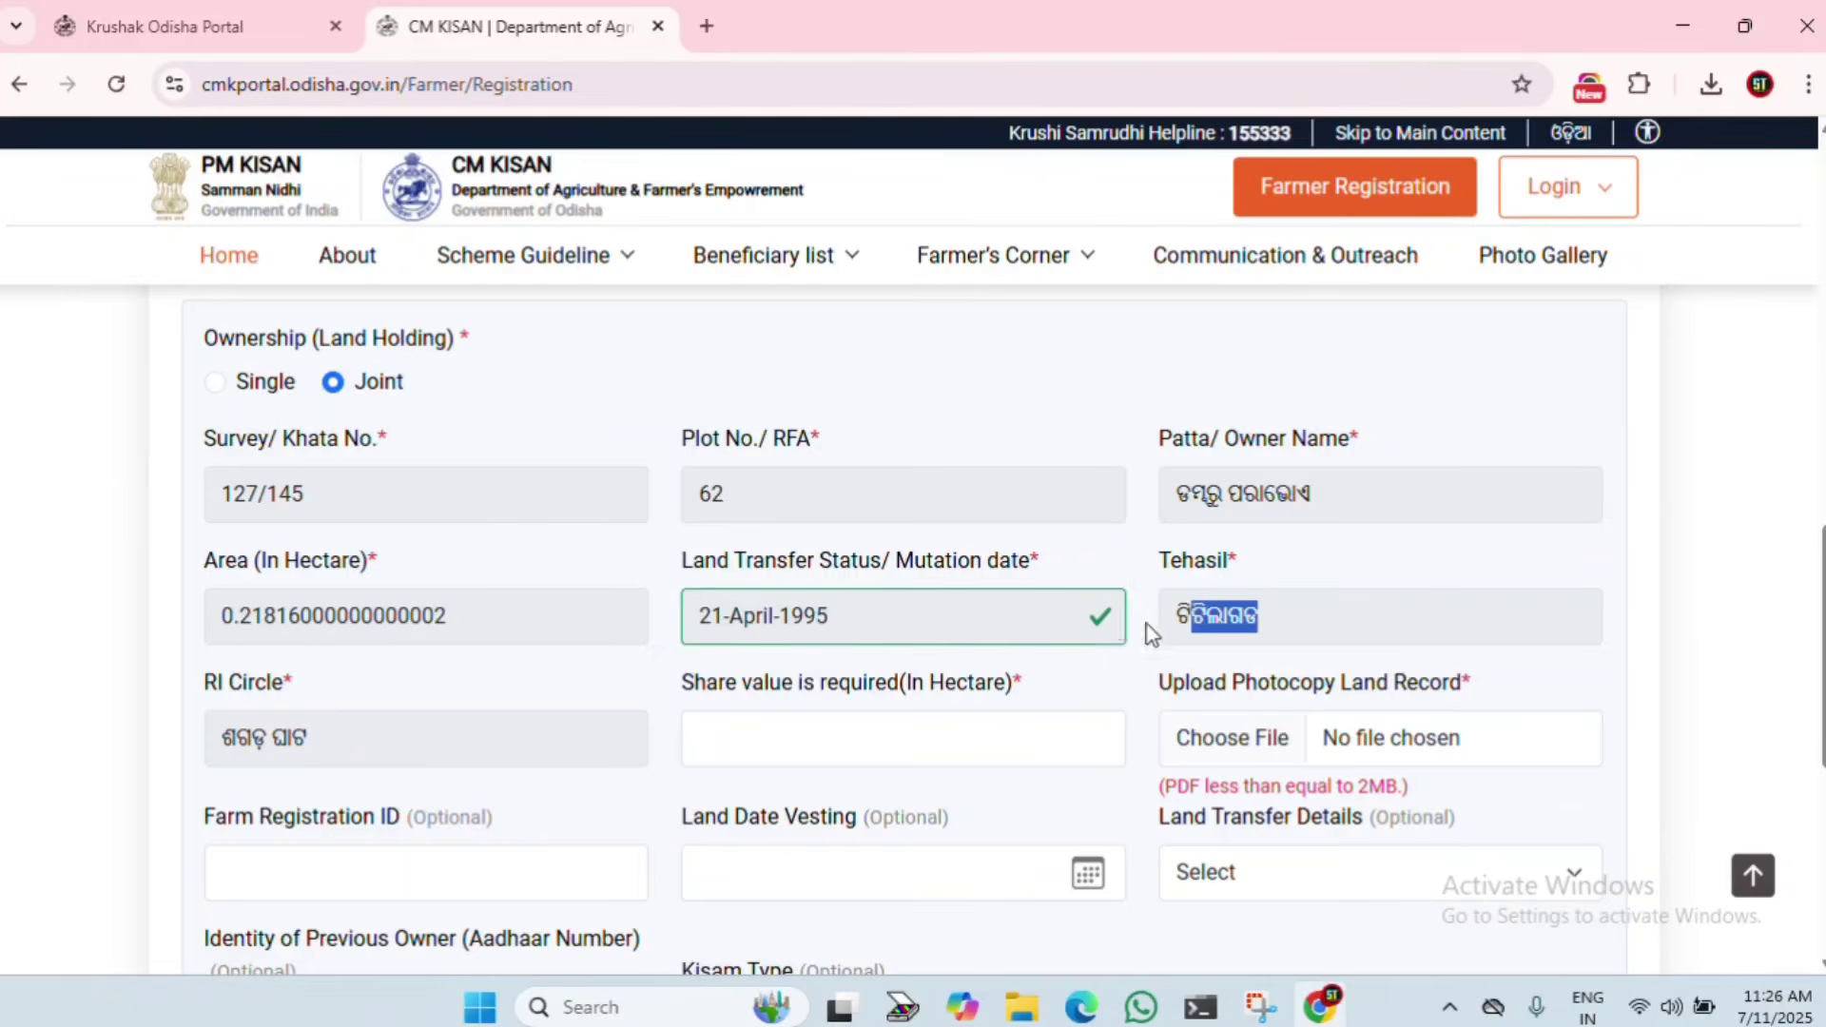
pyautogui.moveTo(349, 740); pyautogui.dragTo(208, 749)
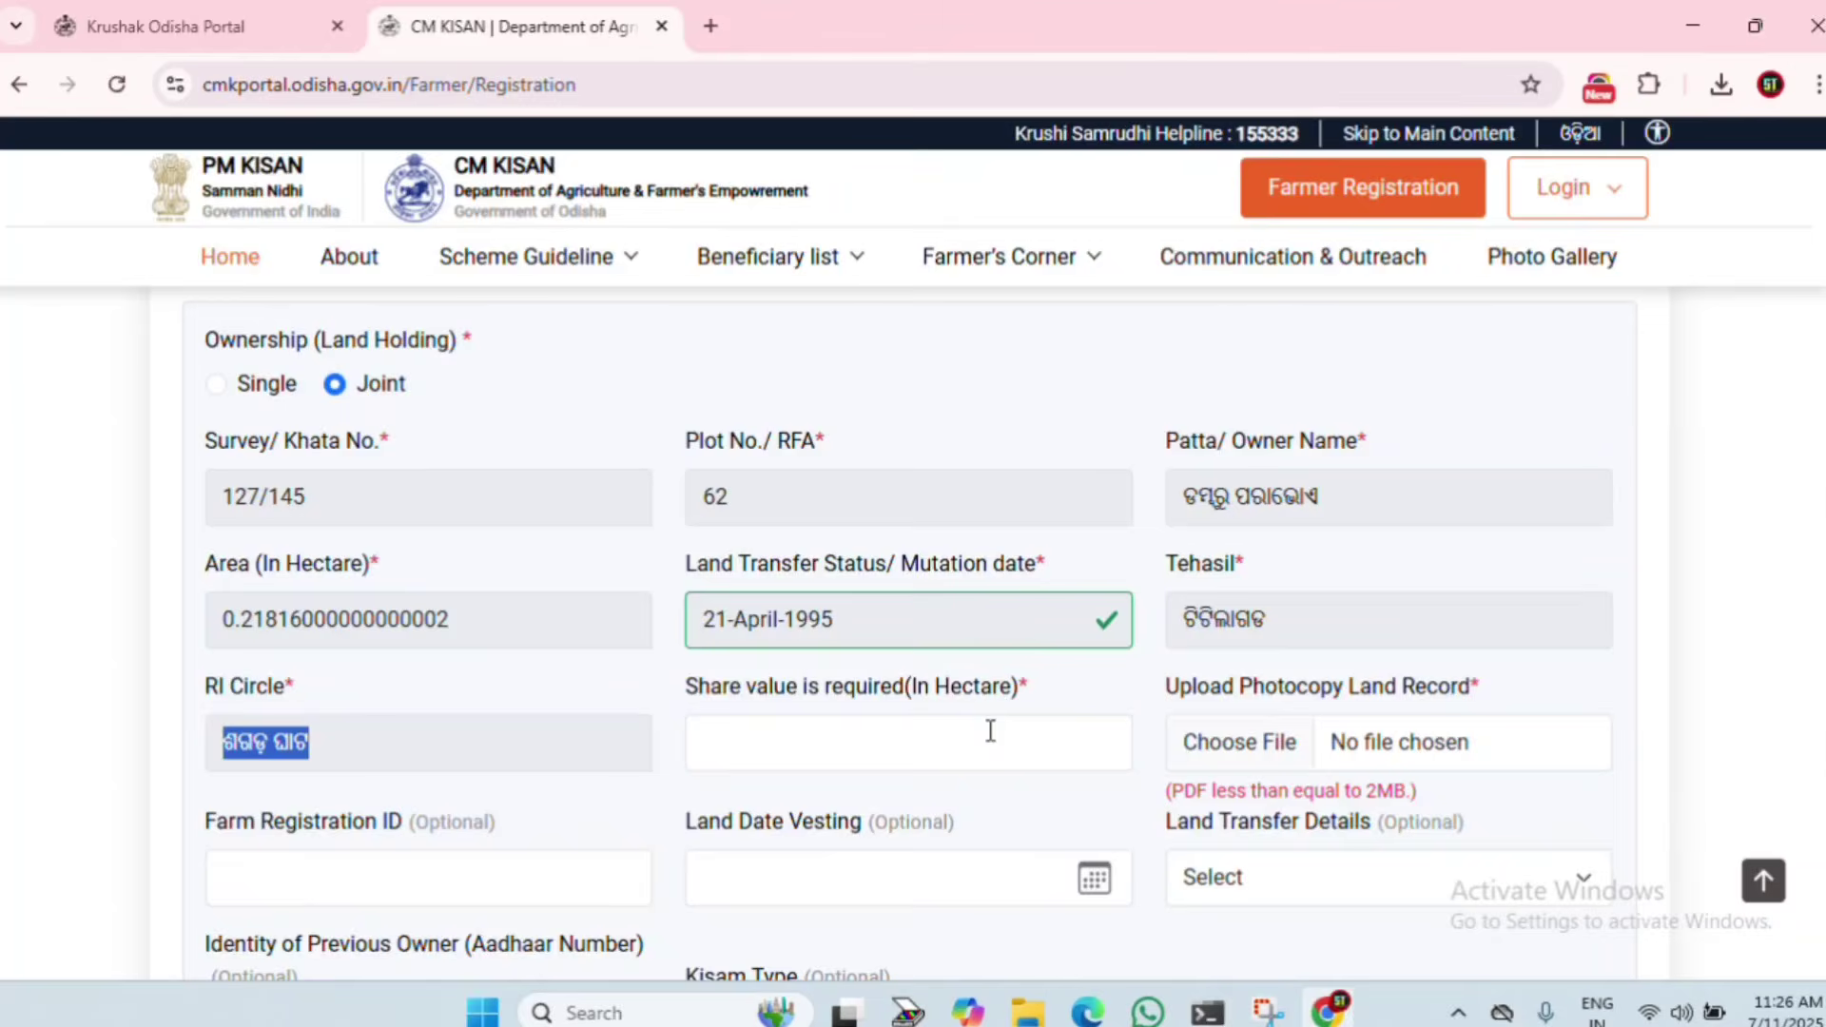
# Set the farmer's share value of the joint land holding to 0.21 hectare
pyautogui.click(921, 733)
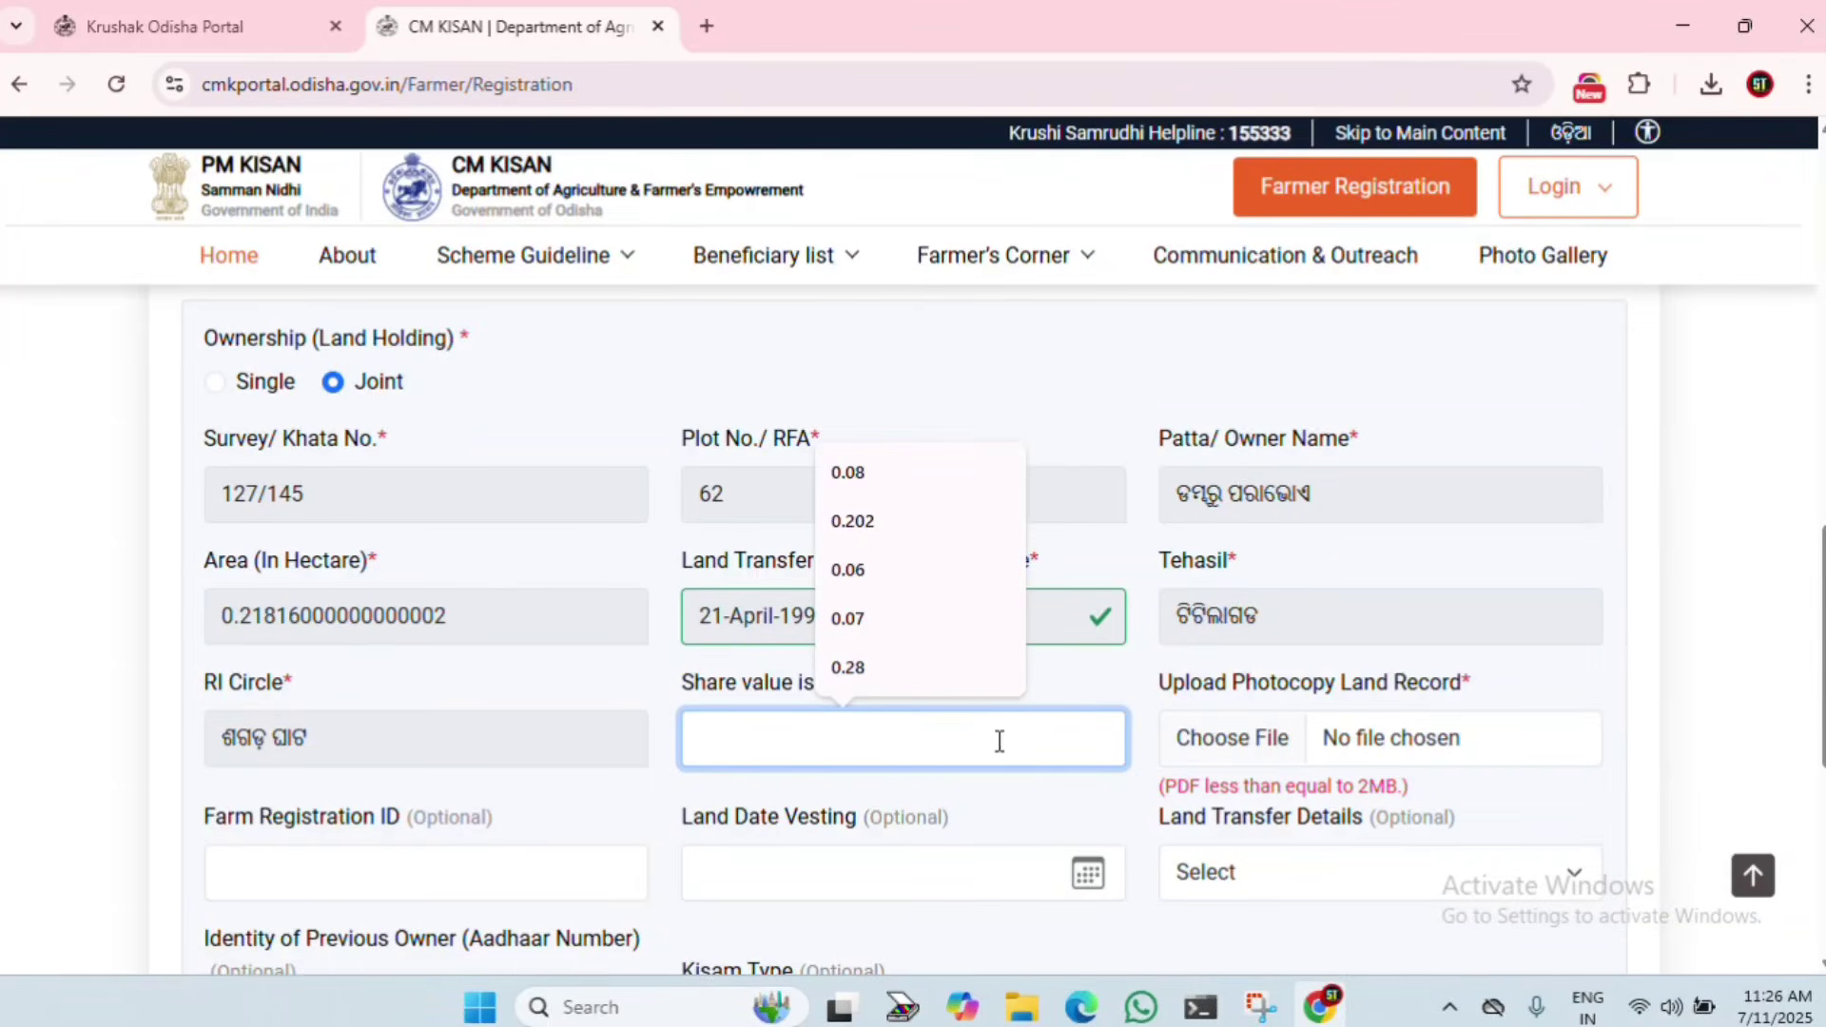
pyautogui.click(1100, 685)
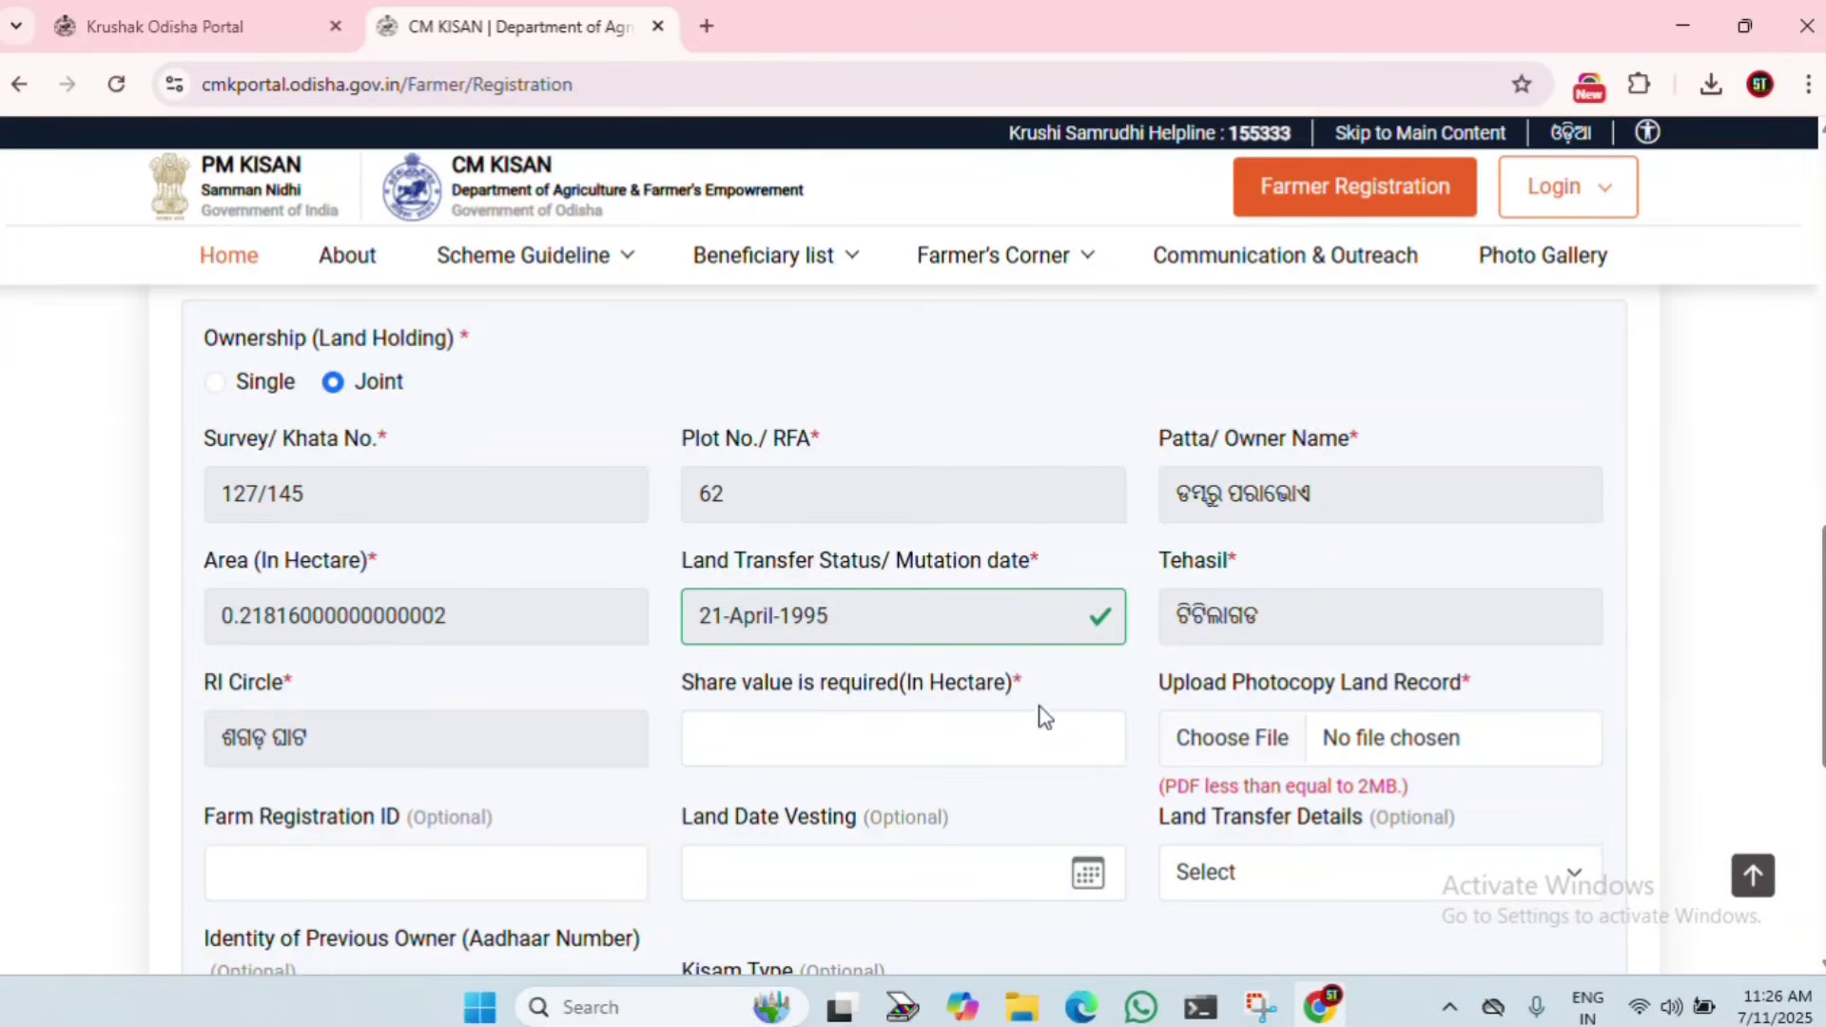
pyautogui.click(992, 740)
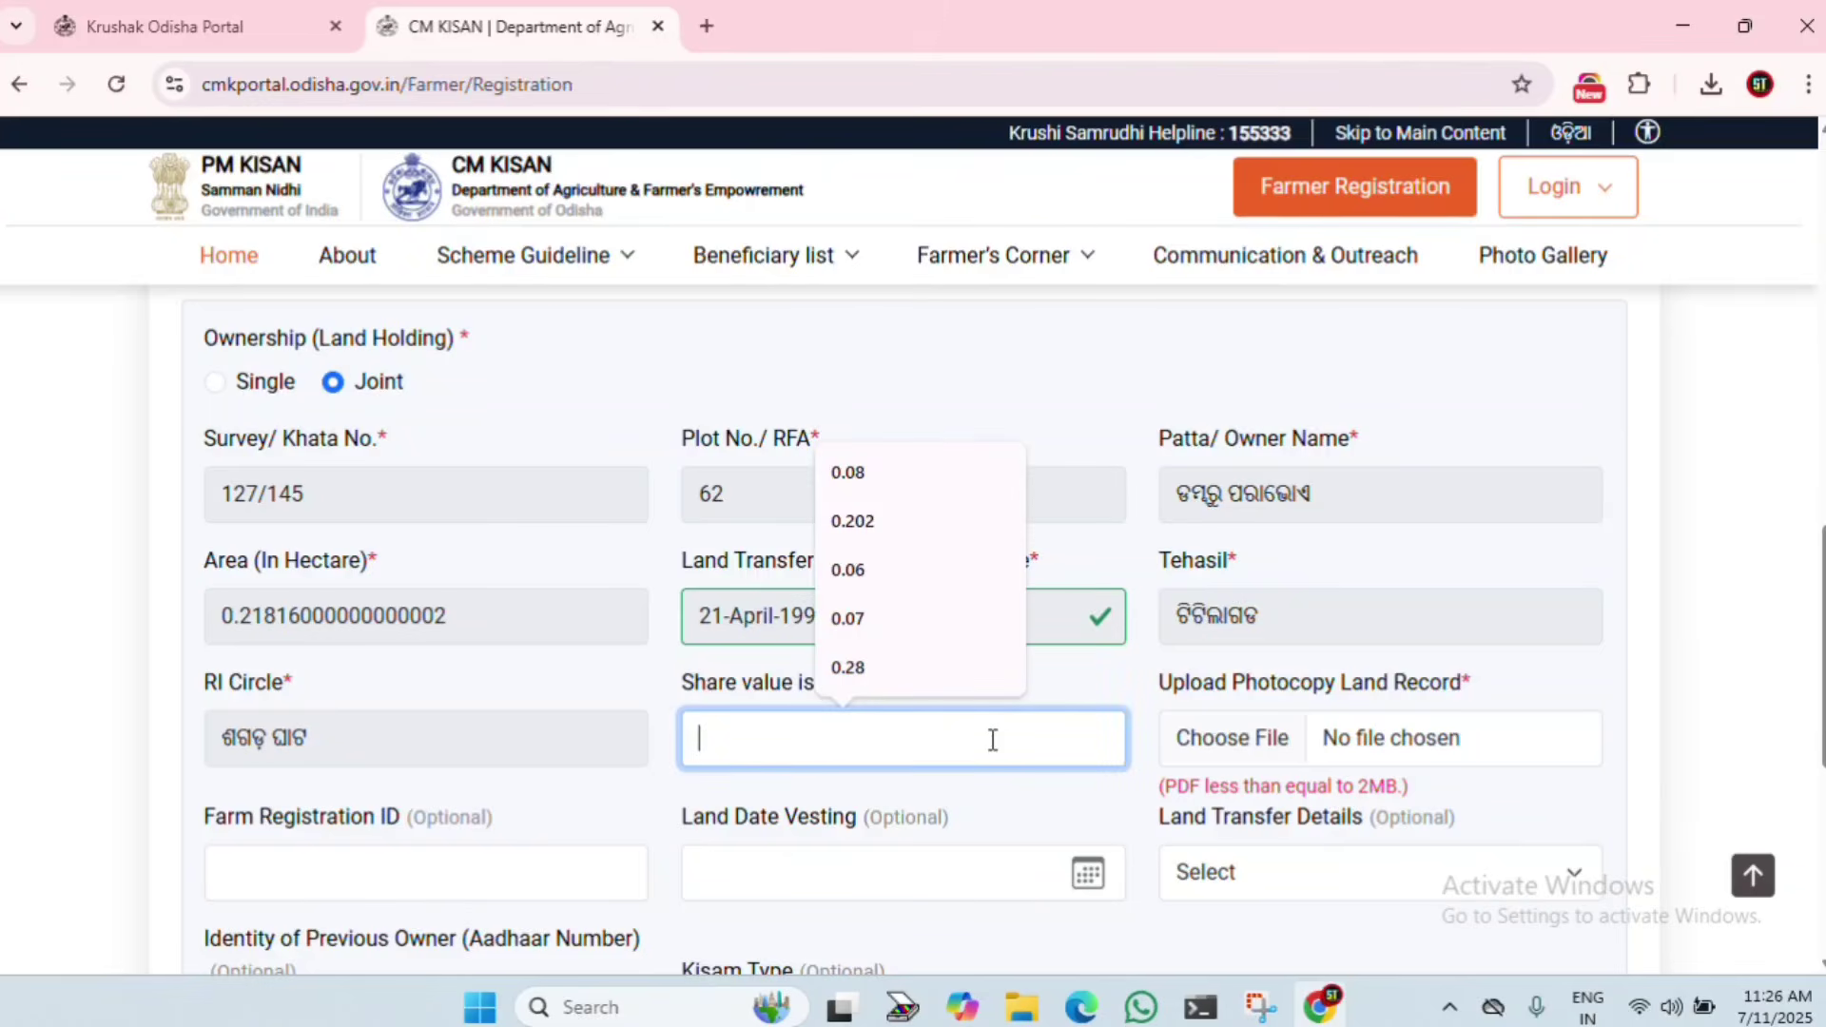
pyautogui.write('0.2')
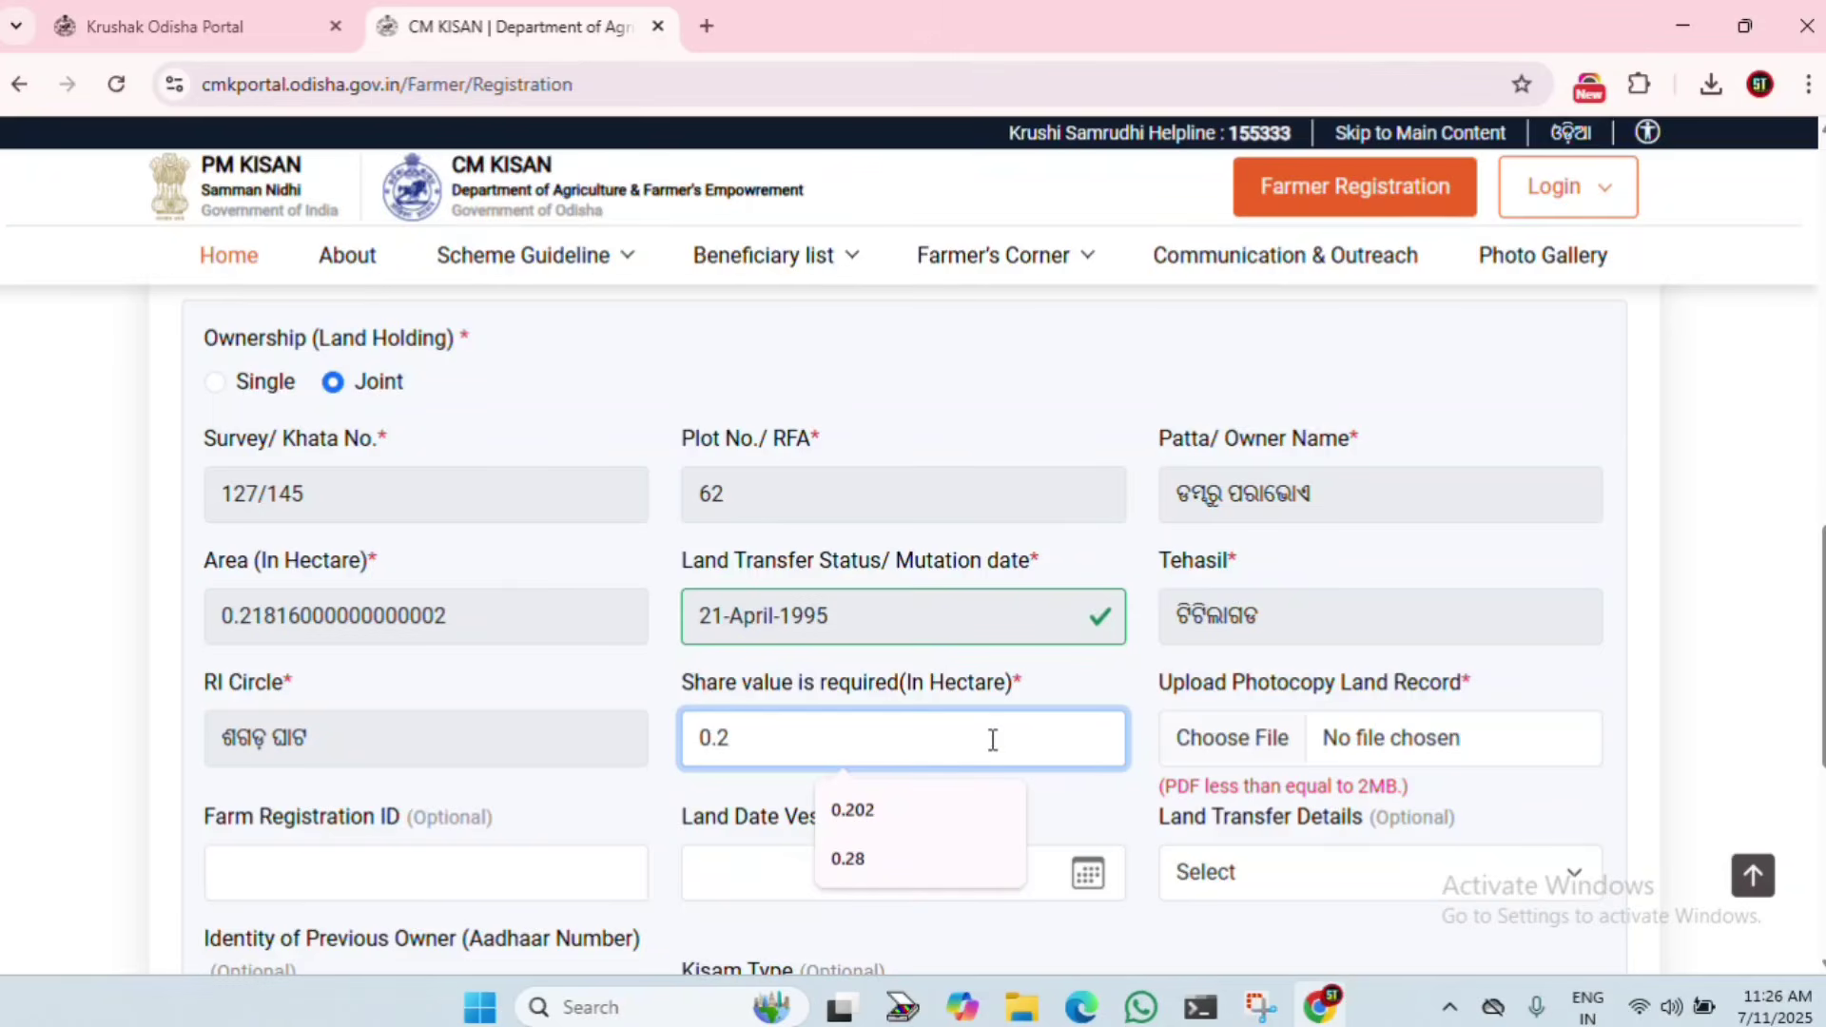
pyautogui.write('1')
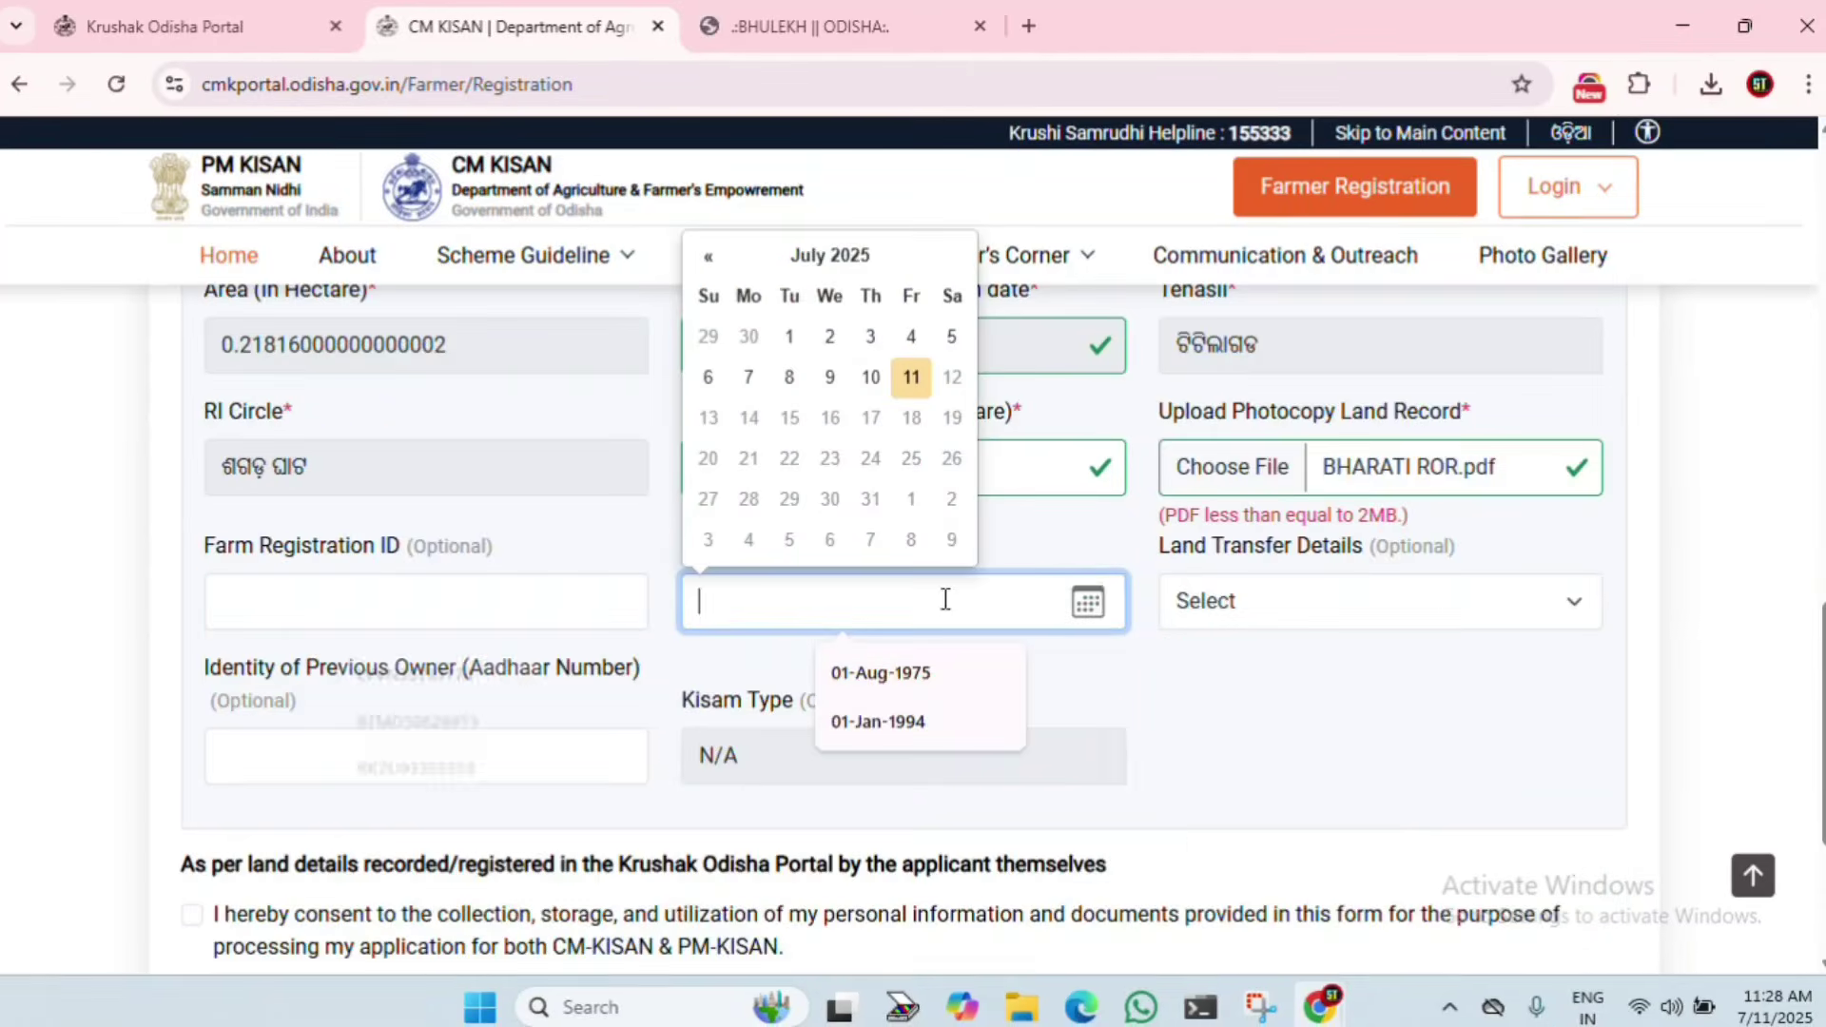
pyautogui.click(1477, 607)
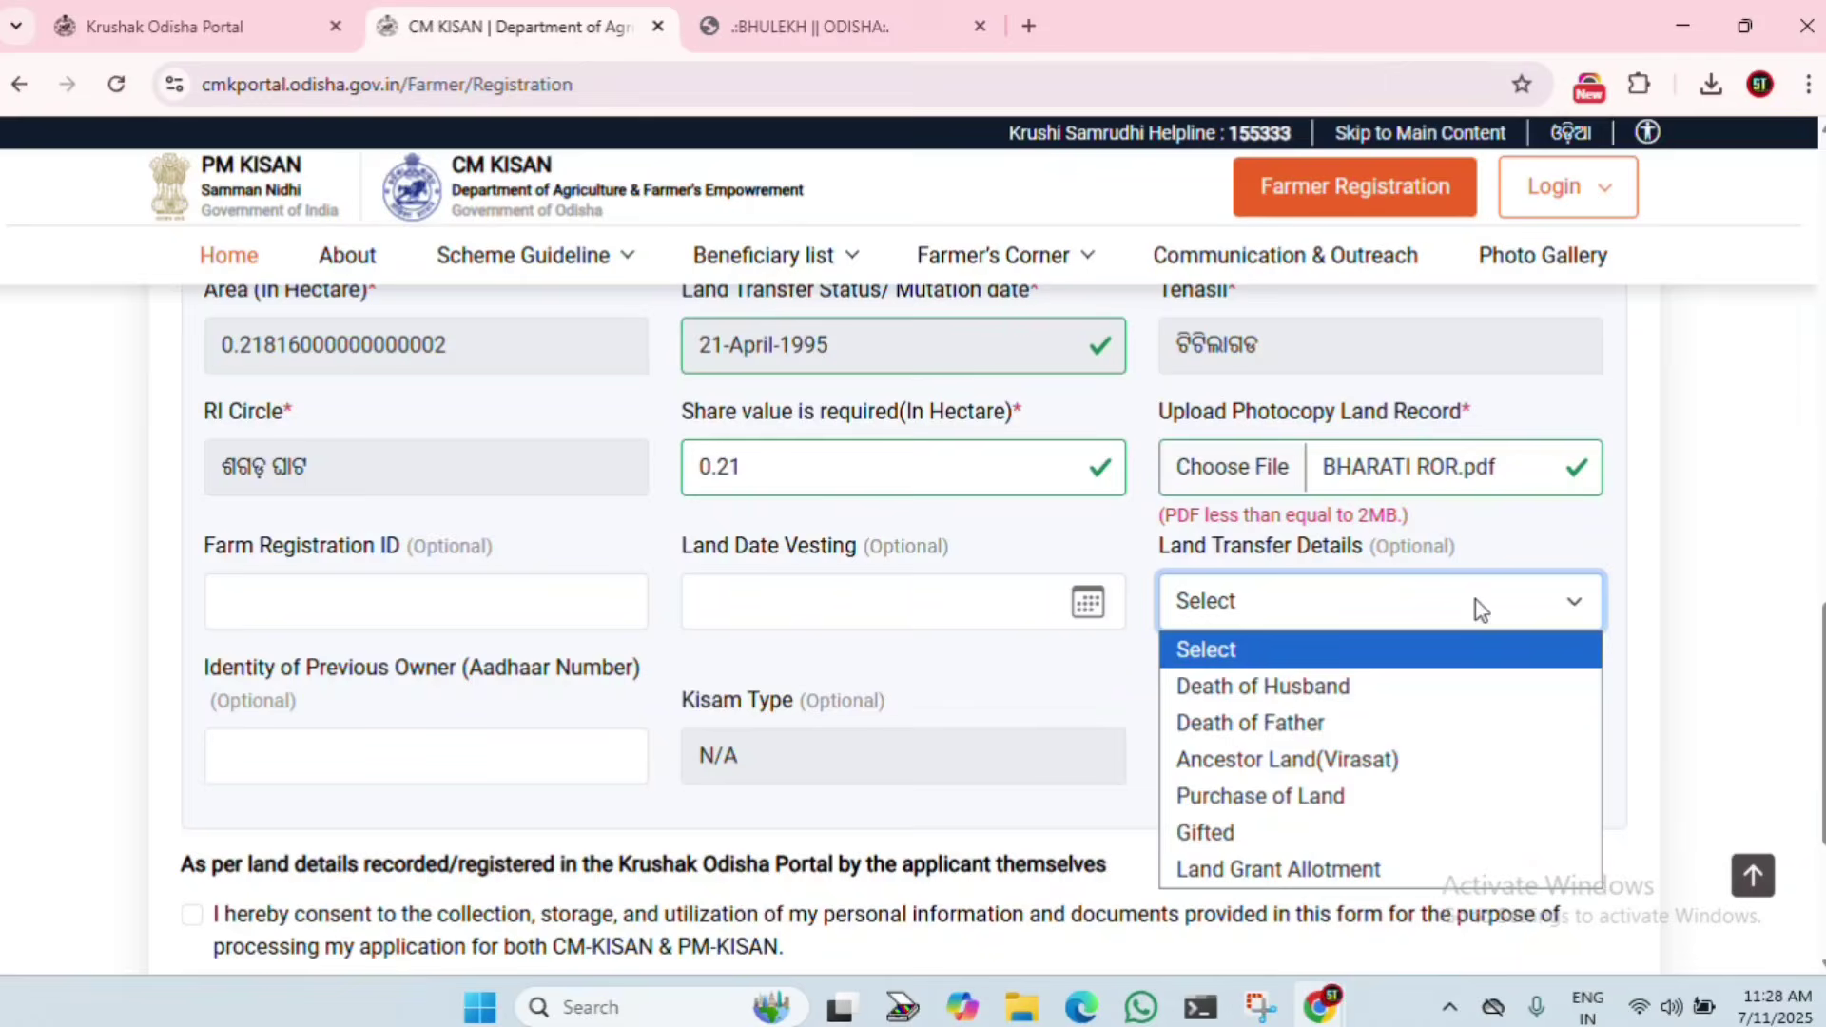
pyautogui.click(1027, 672)
# Confirm the submission of the farmer registration form and acknowledge the registration message
pyautogui.scroll(-1, 570, 666)
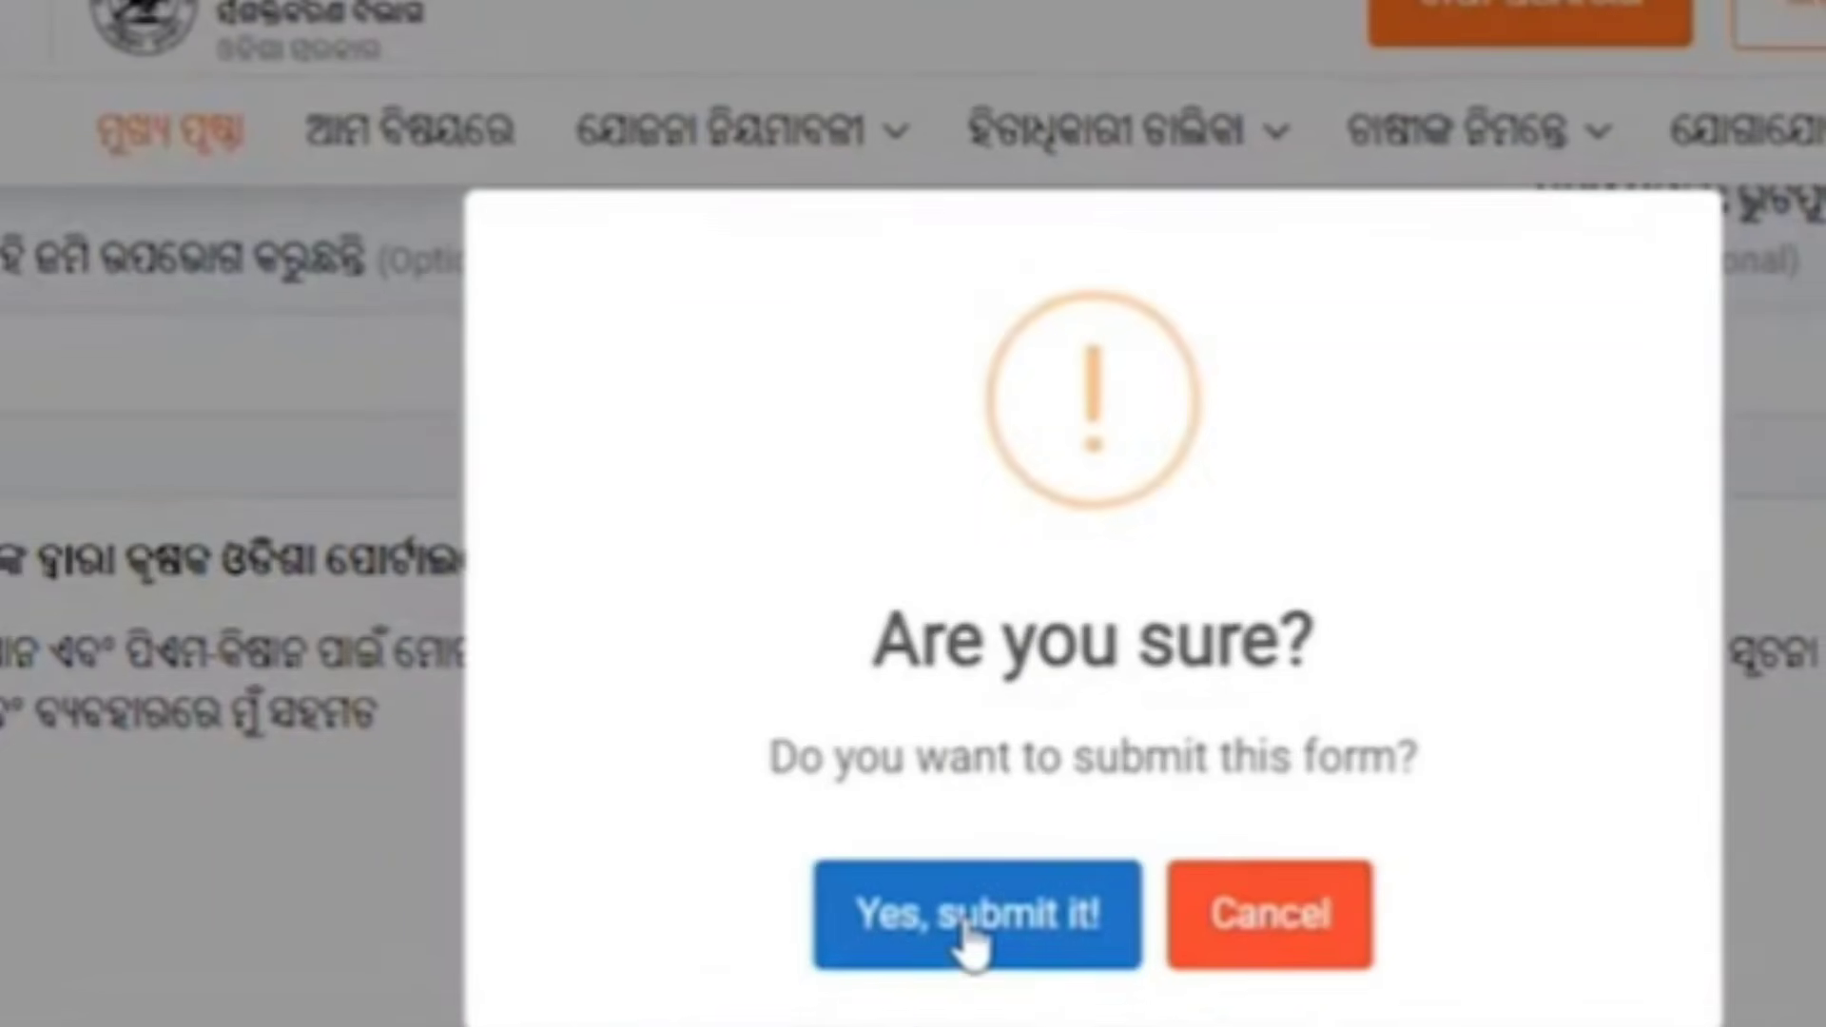
pyautogui.click(968, 934)
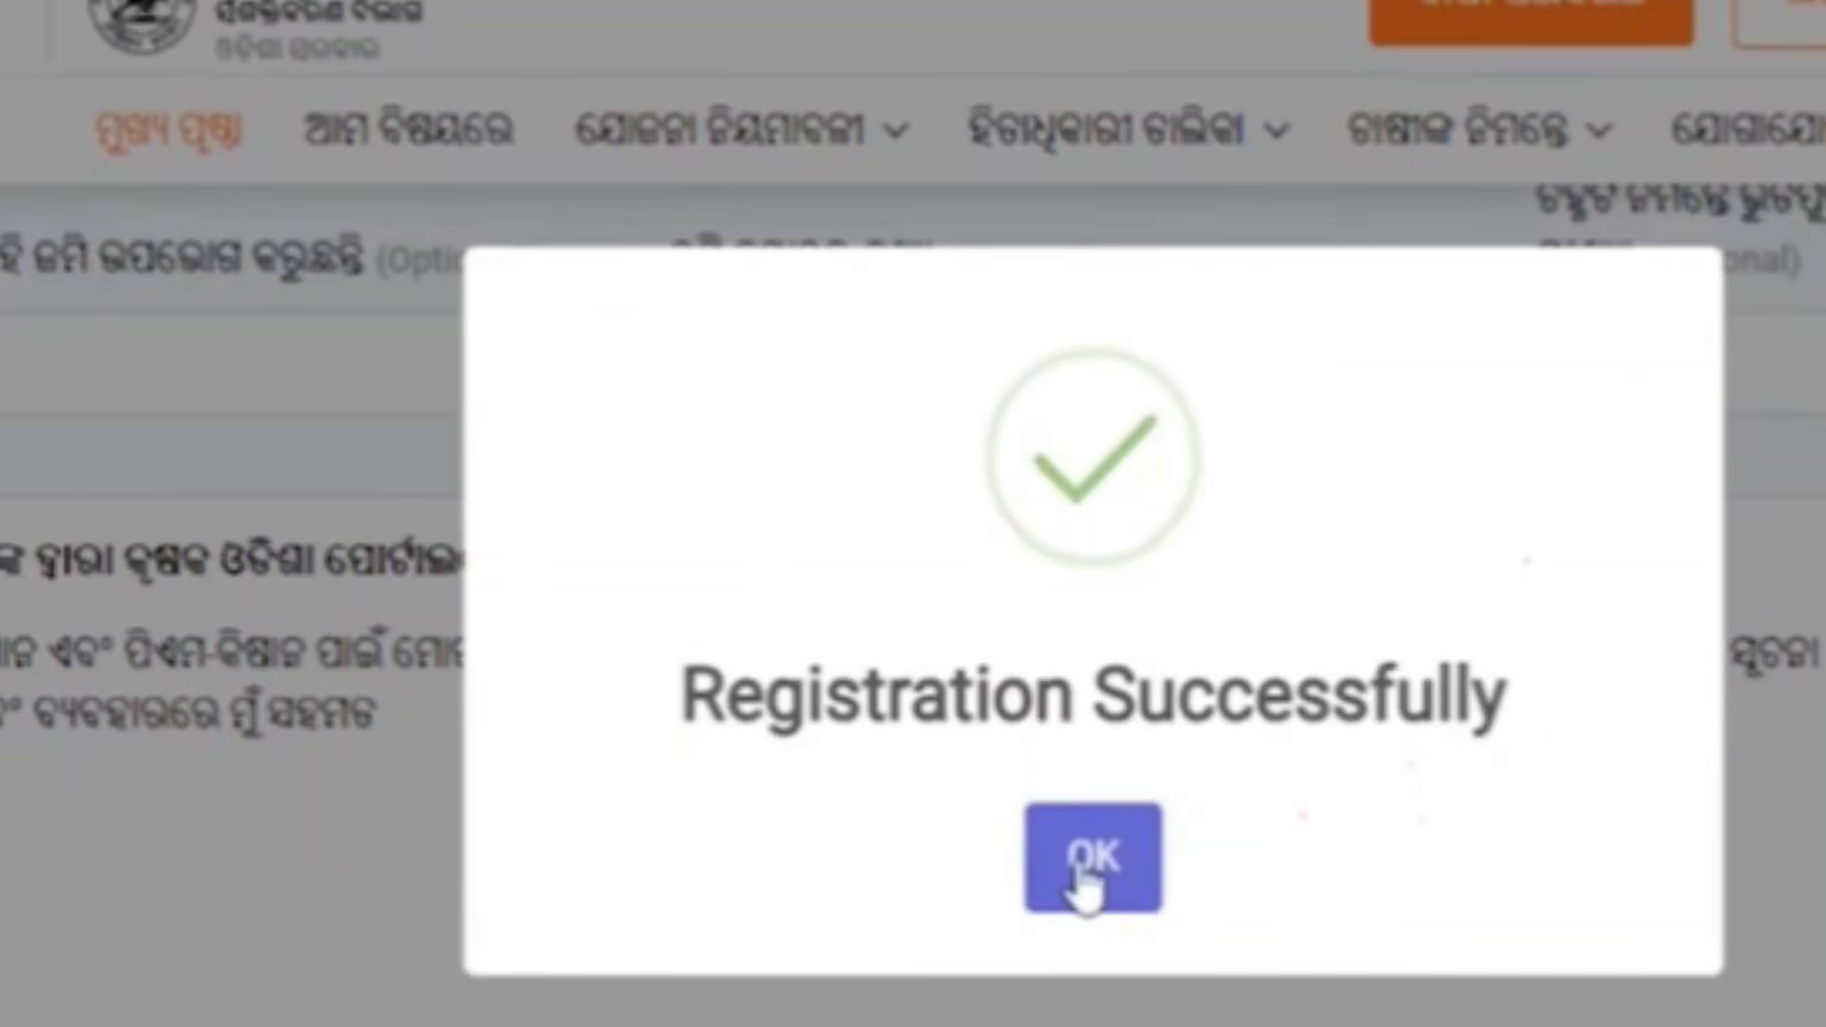
pyautogui.click(1084, 880)
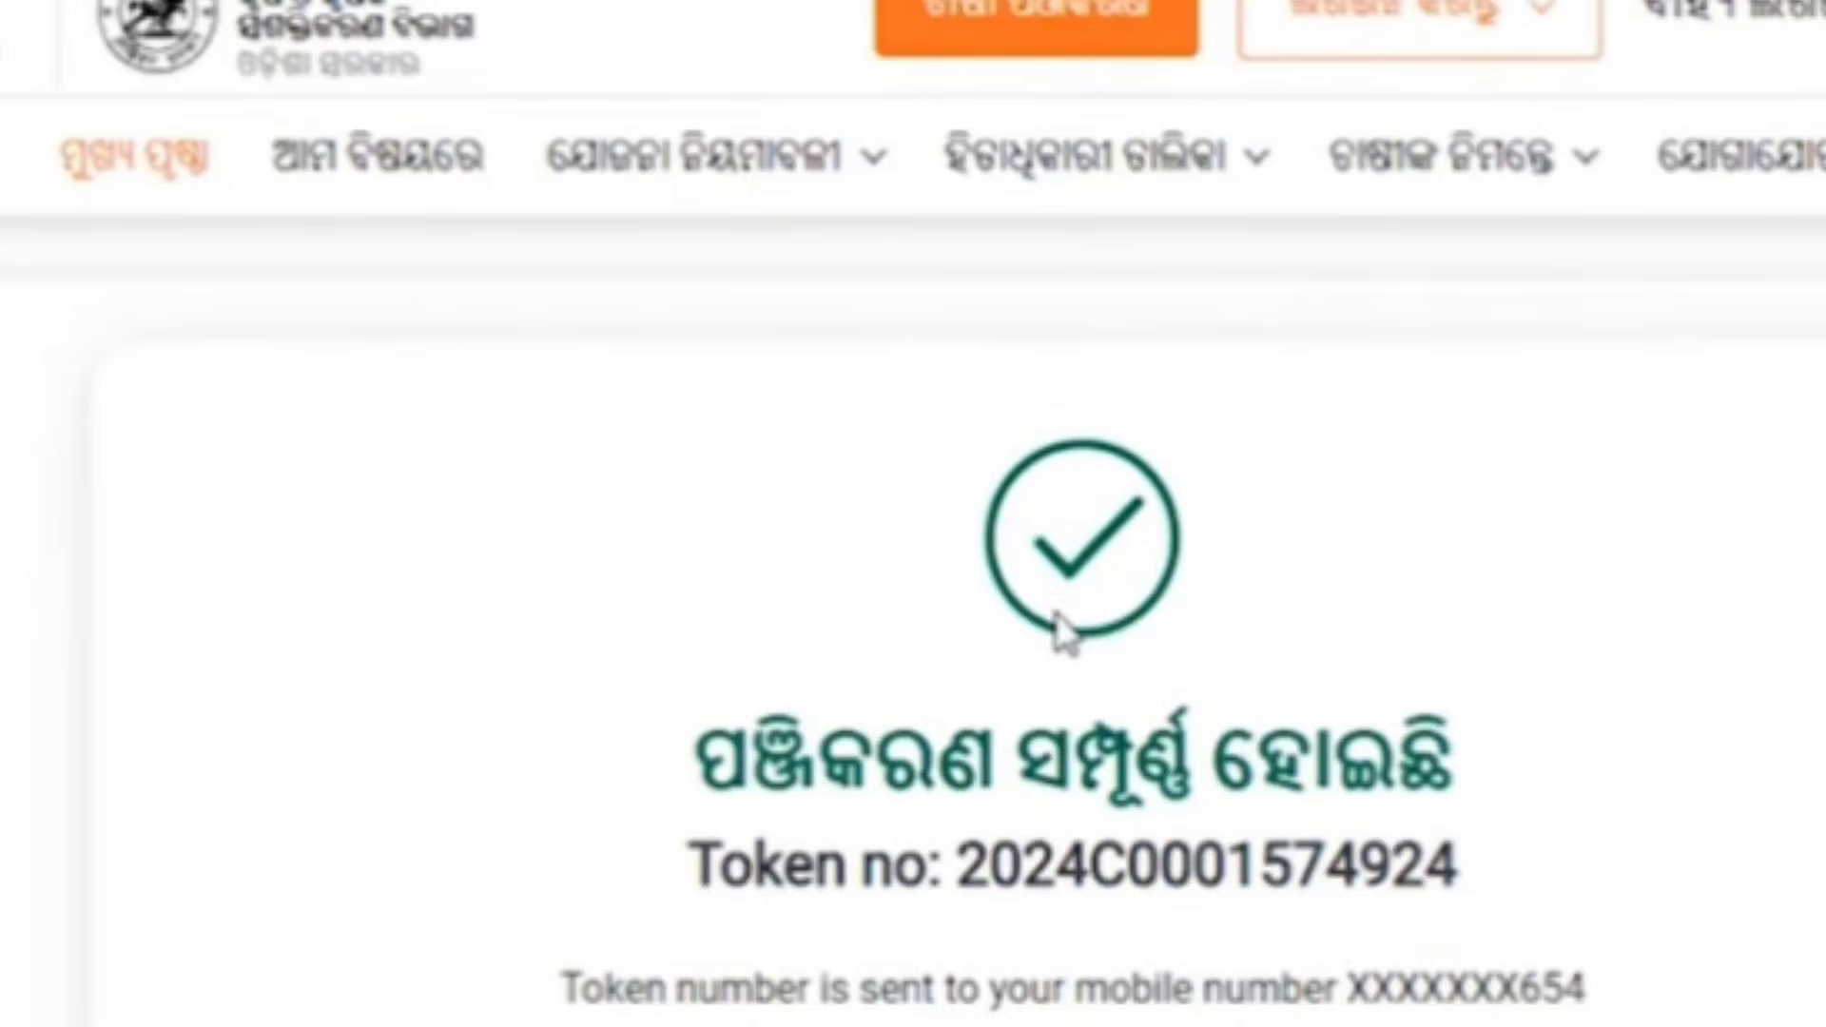